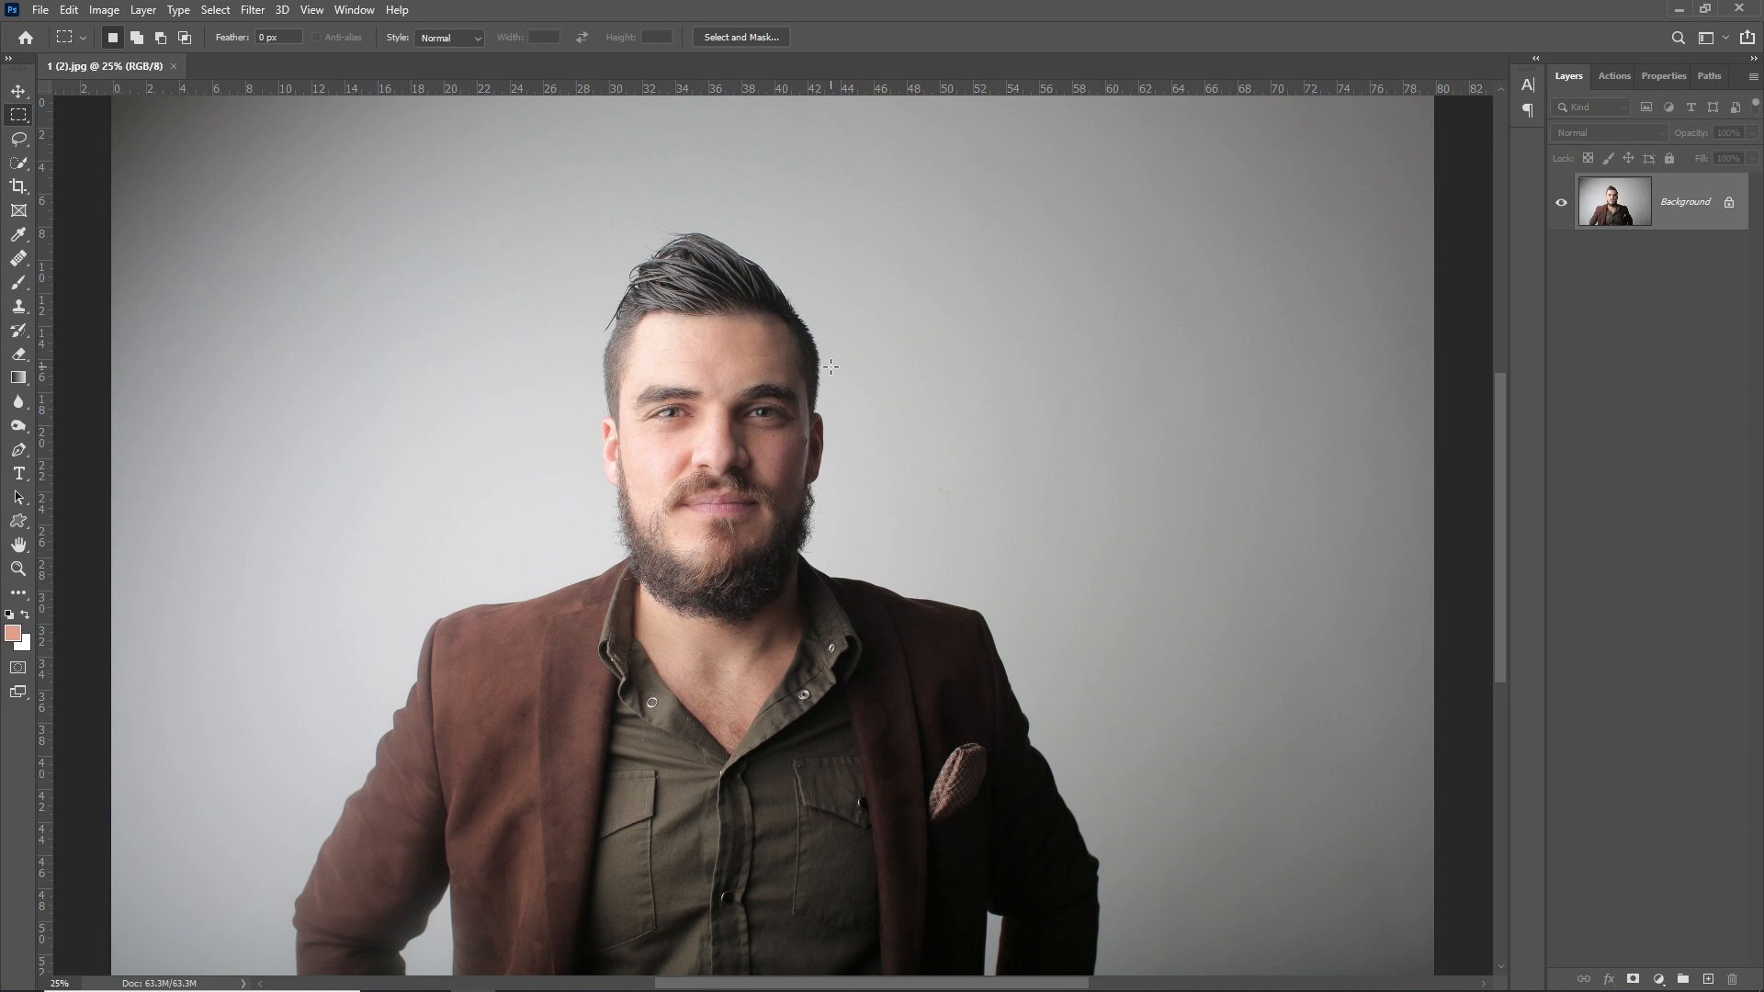
# - Set the Crop tool to a fixed 1.37 in × 1.77 in size at 300 px/in
pyautogui.press('c')
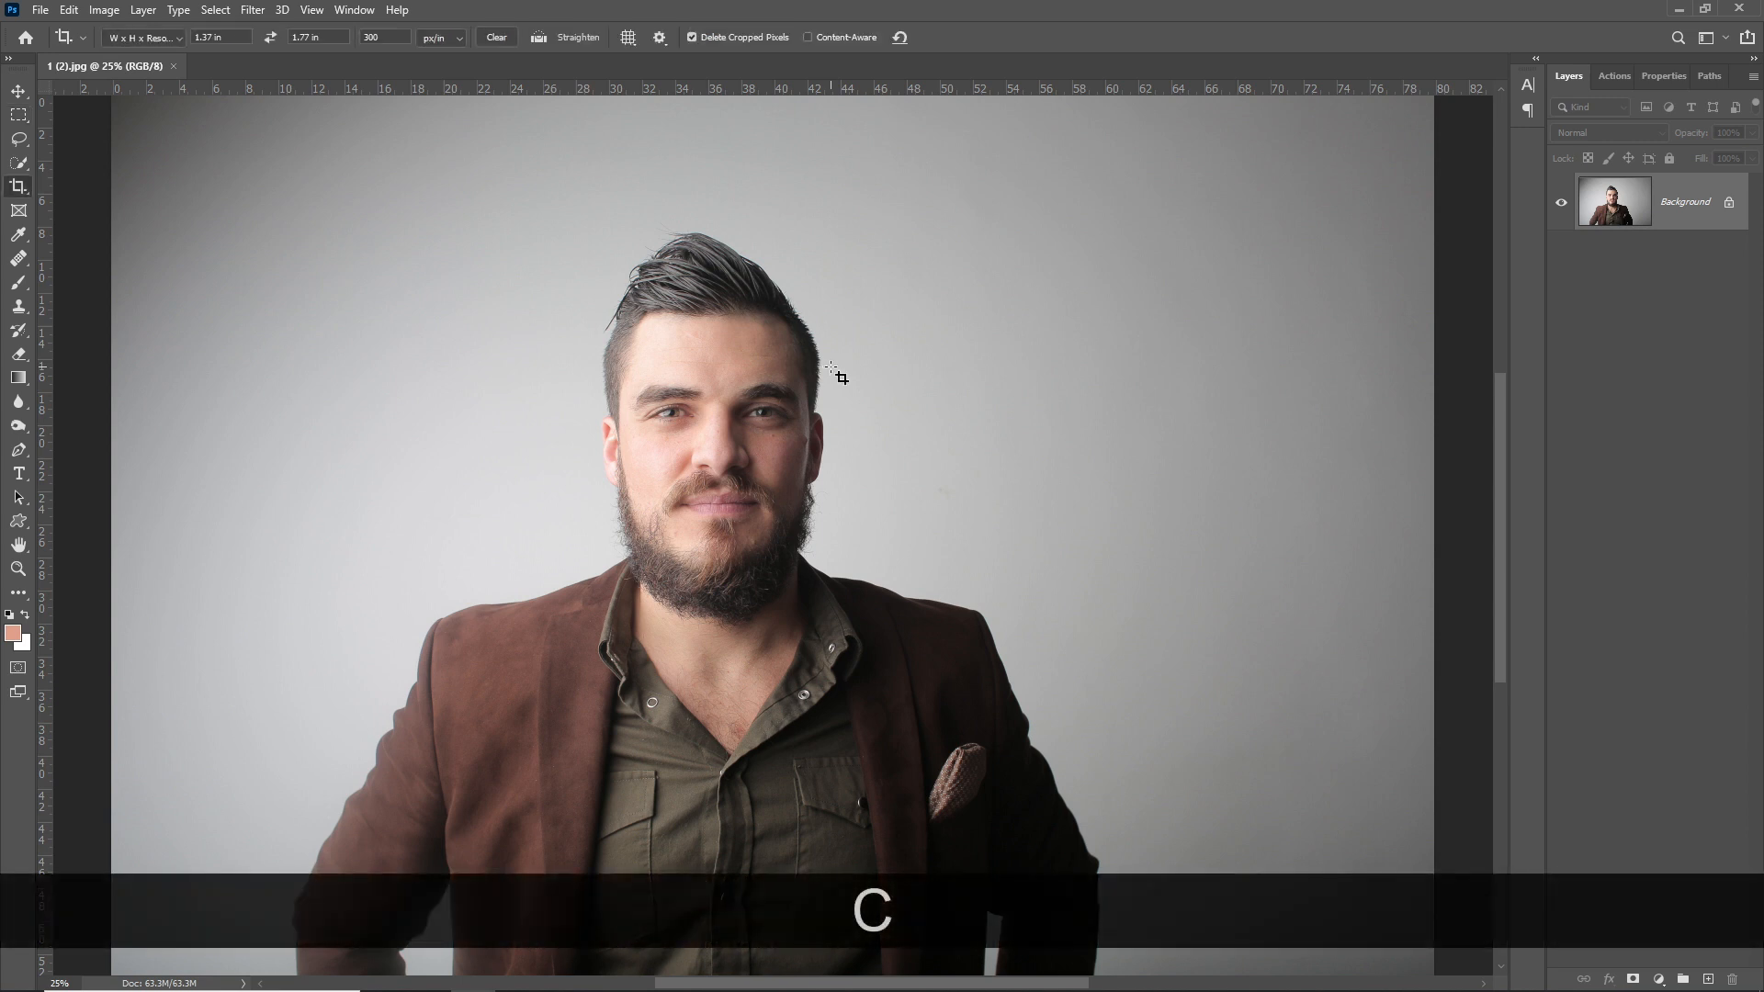
pyautogui.click(229, 38)
pyautogui.write('1.37')
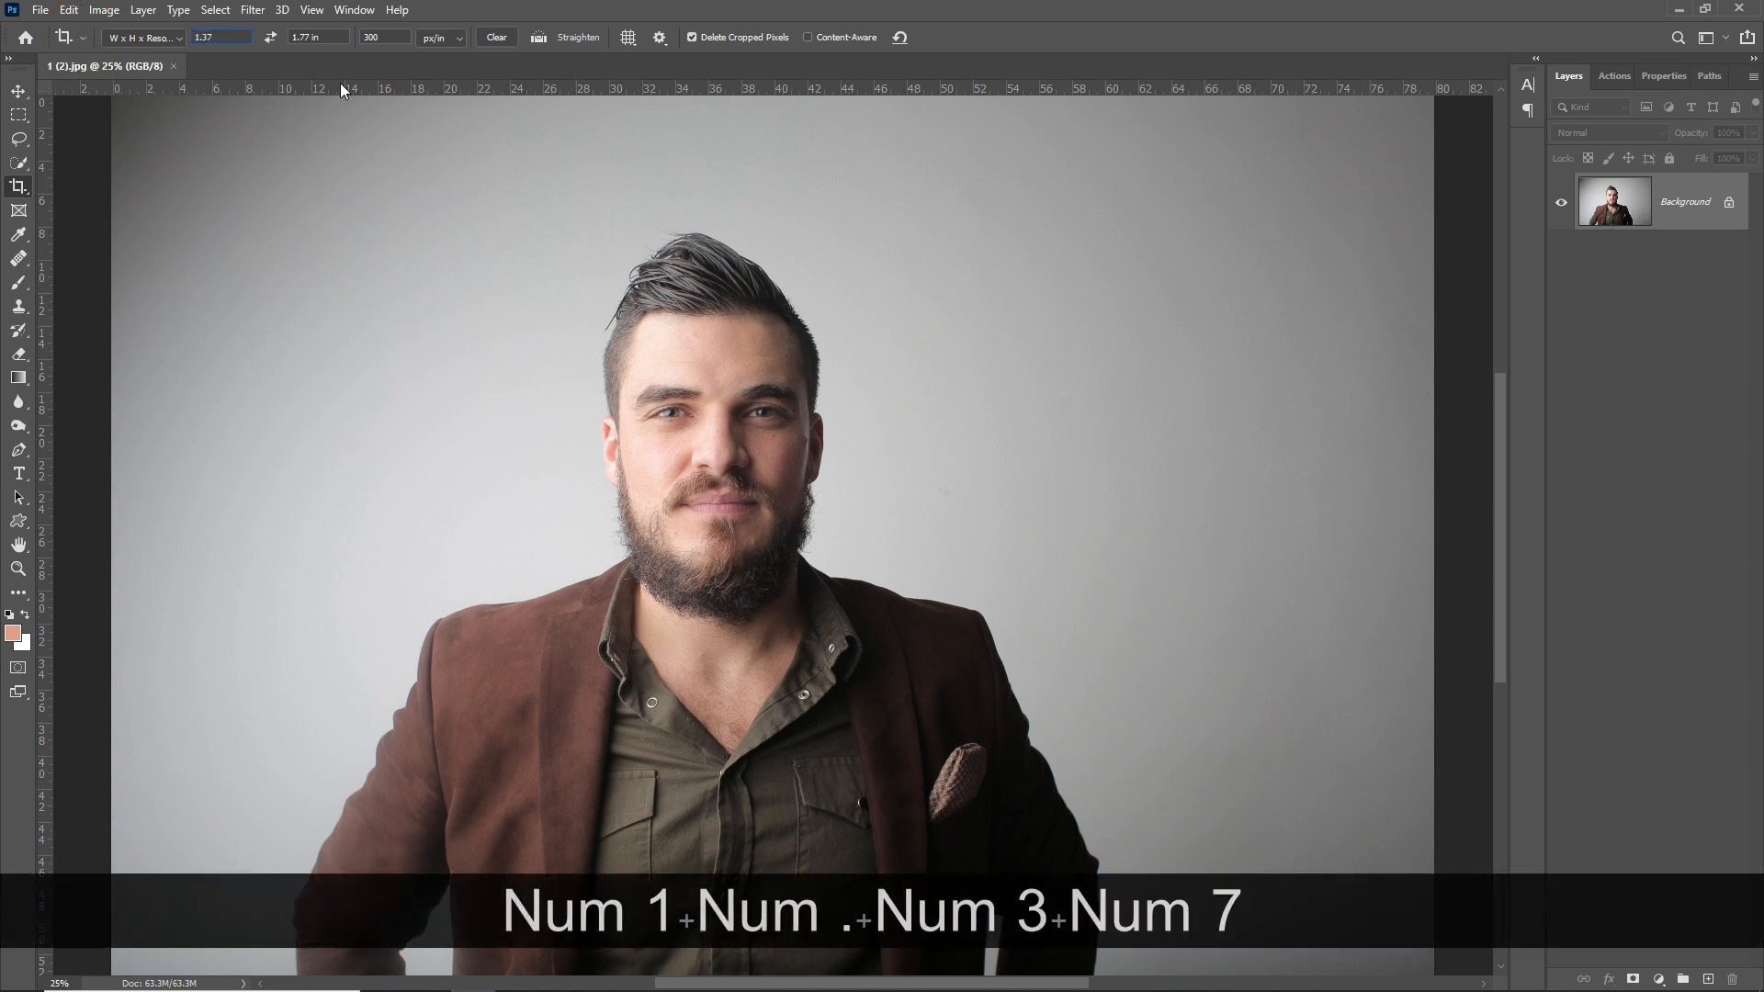
pyautogui.press('Tab')
pyautogui.write('1.77')
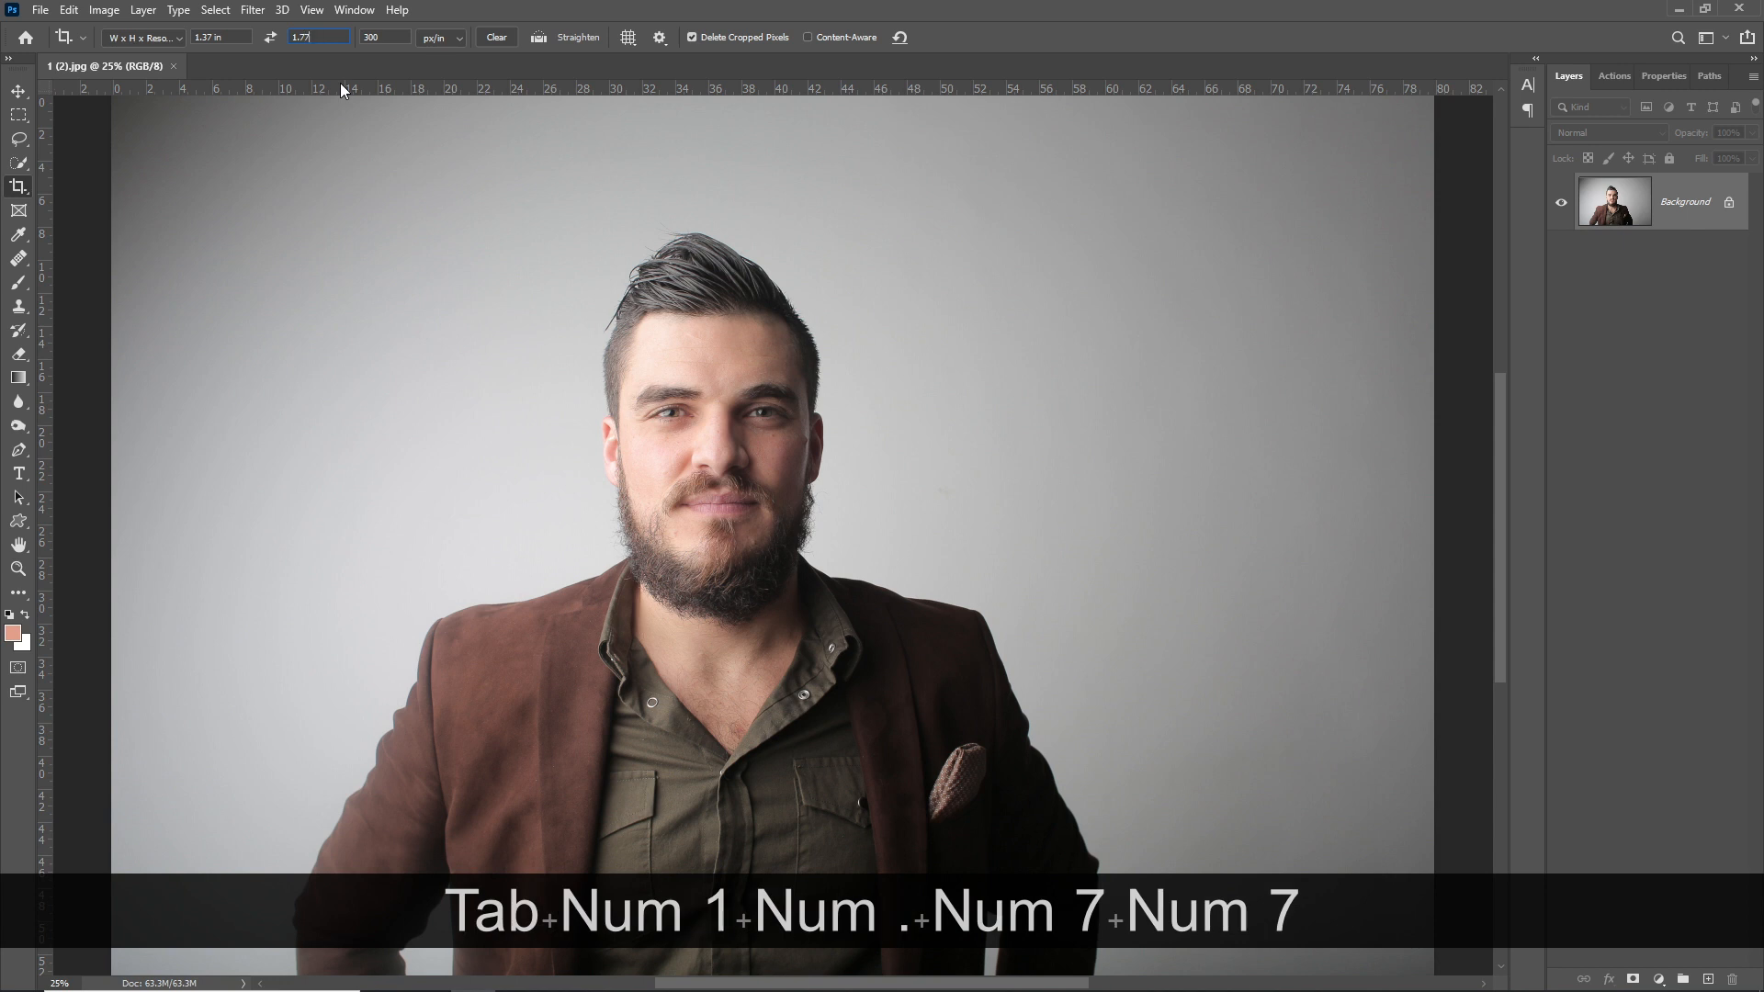
pyautogui.press('Tab')
pyautogui.write('300')
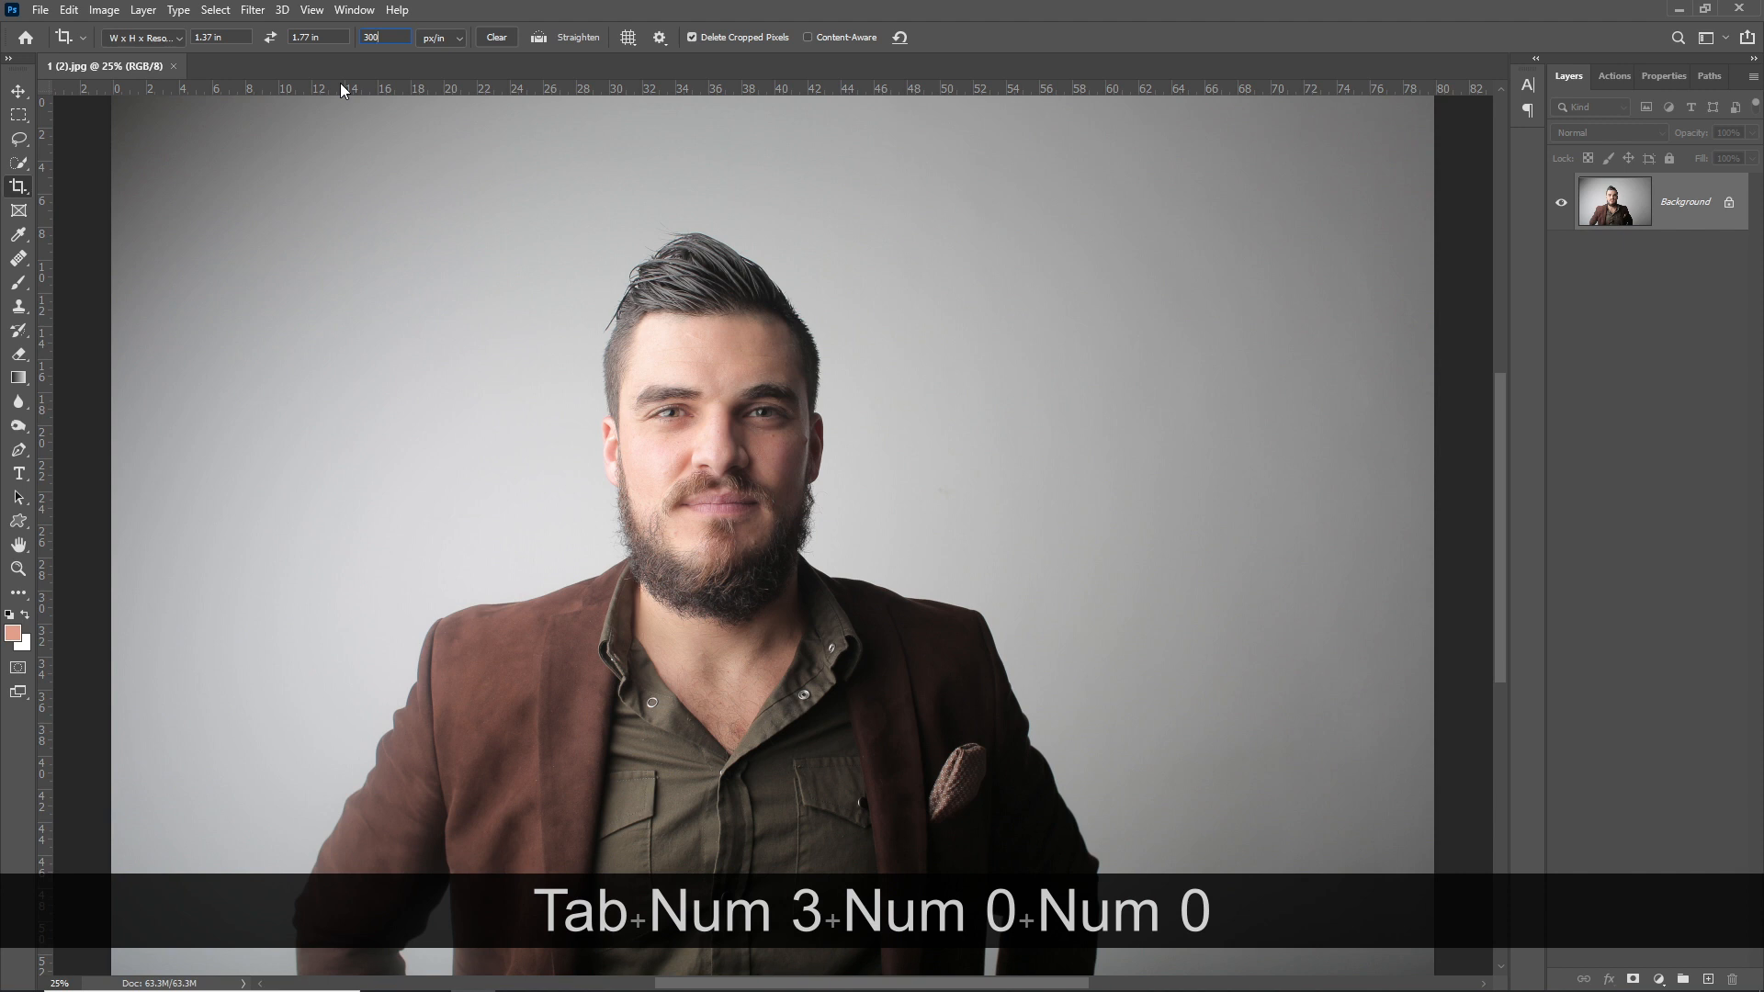
pyautogui.press('Return')
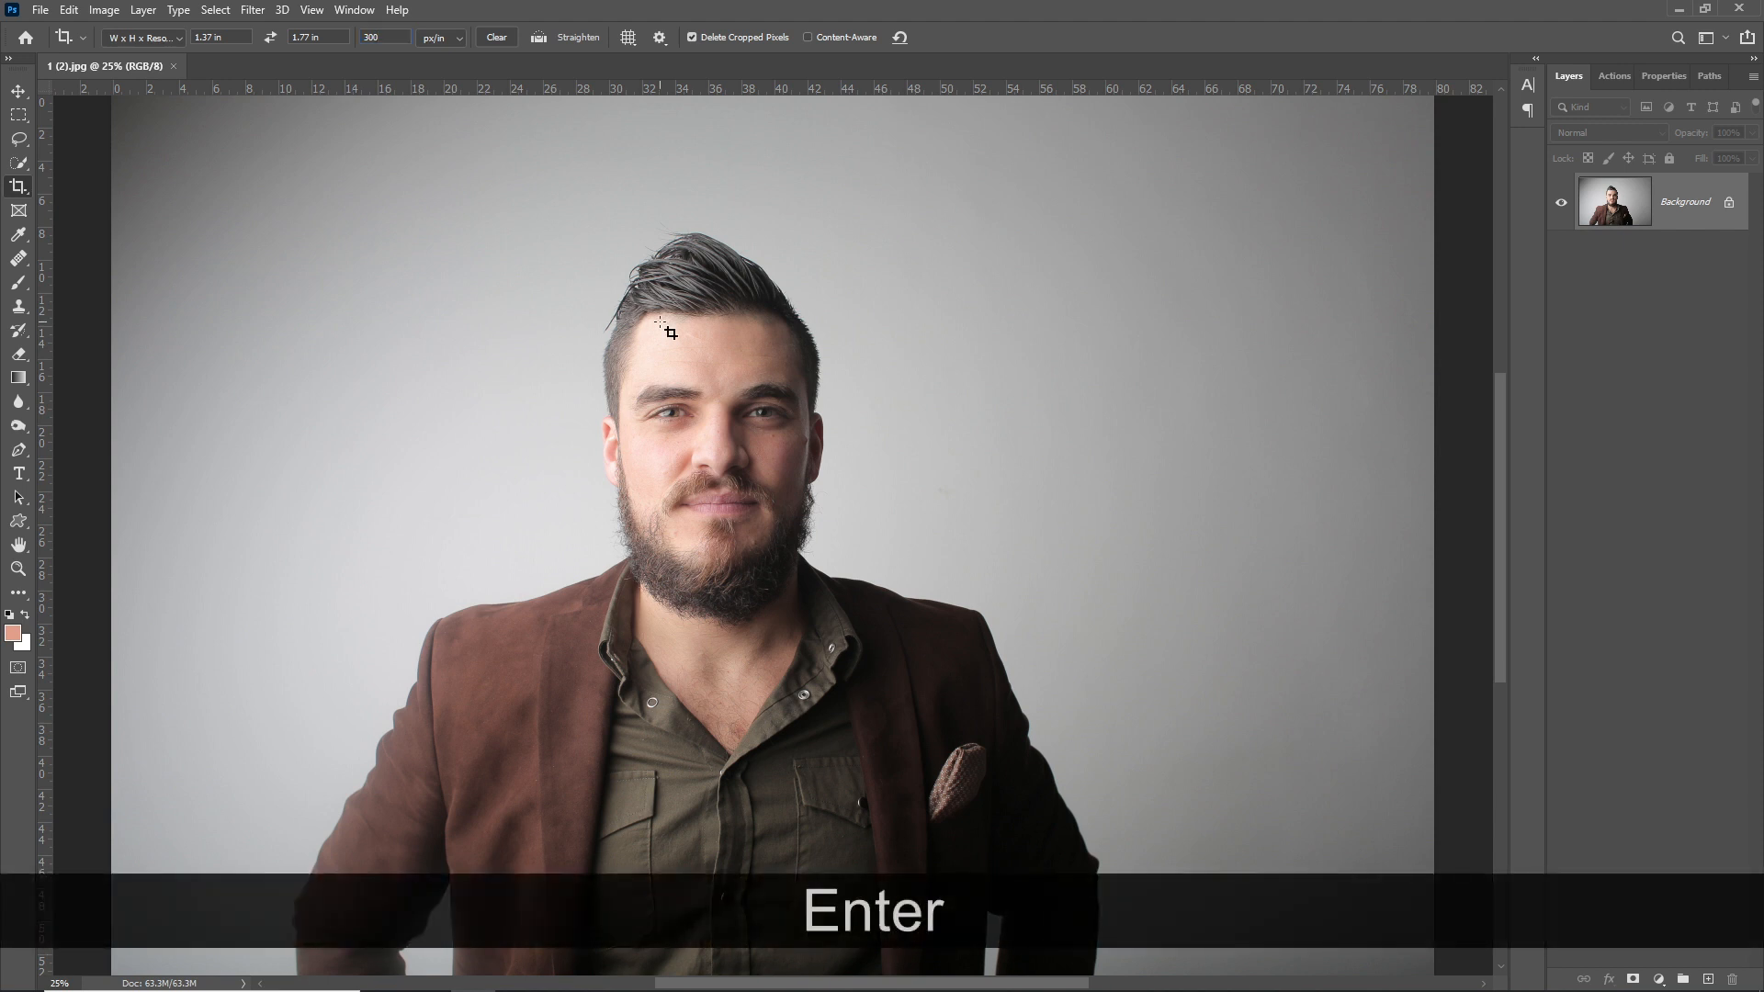
# - Draw and fit the crop box tightly around the head and shoulders, then apply the crop
pyautogui.moveTo(470, 213); pyautogui.dragTo(1044, 885)
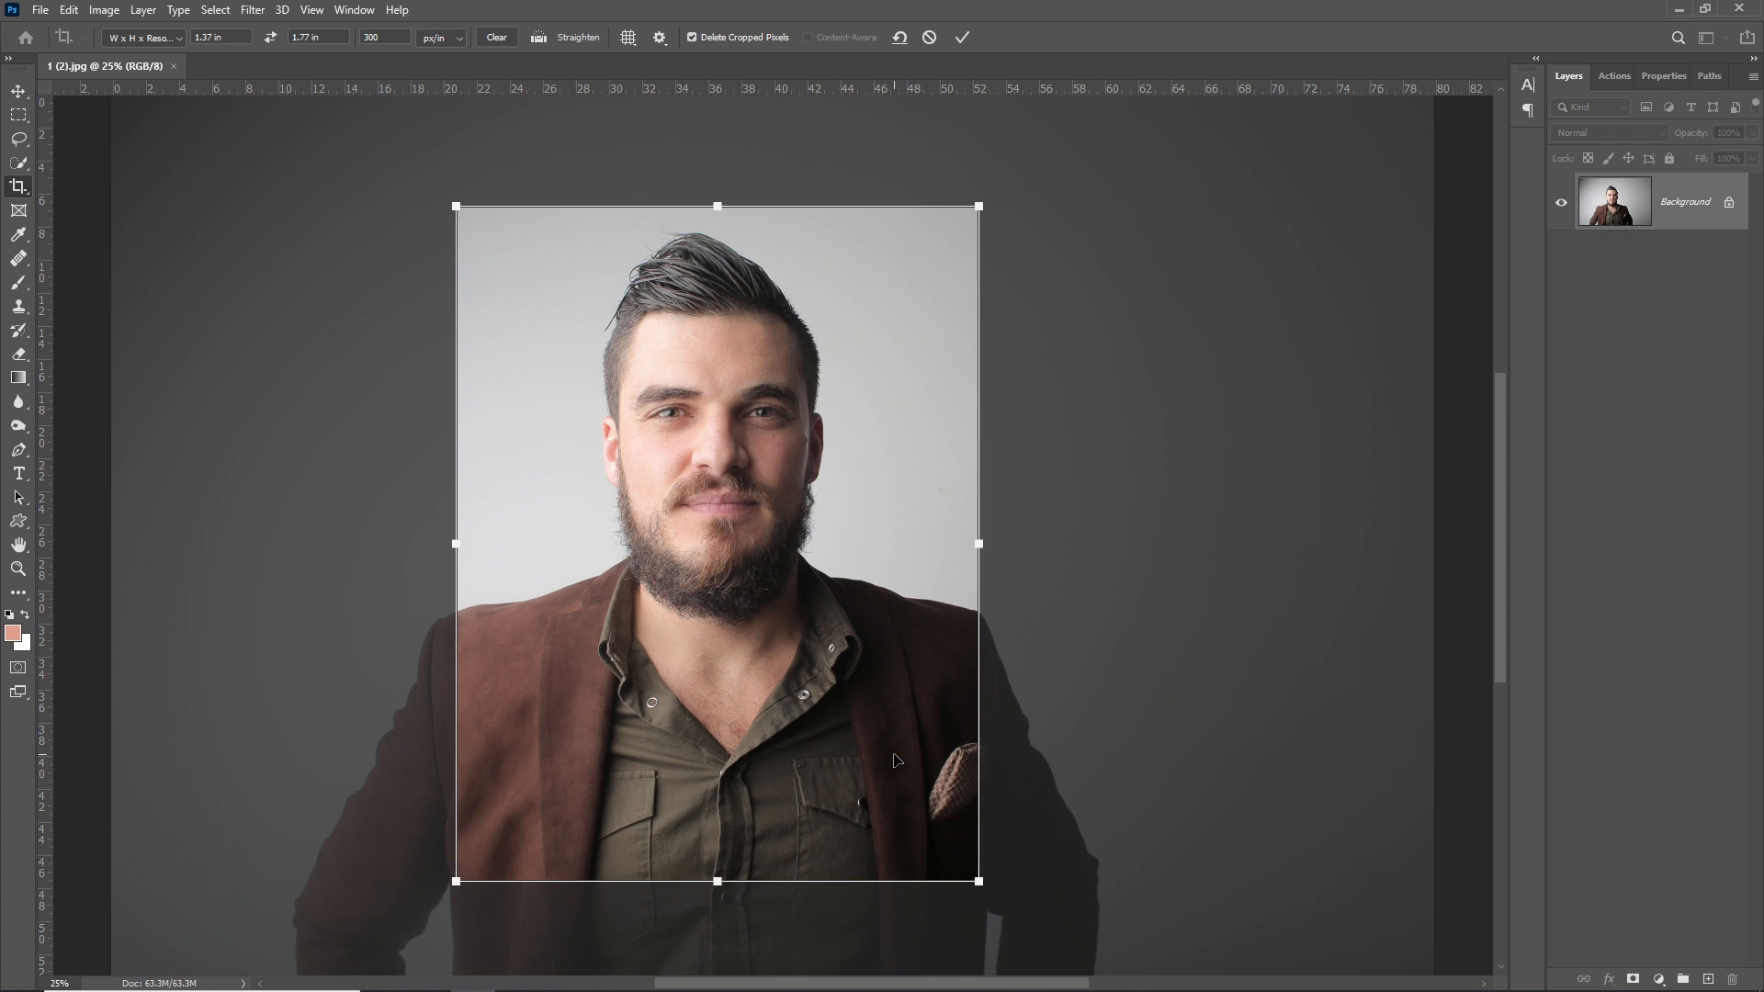
pyautogui.moveTo(979, 880); pyautogui.dragTo(871, 708)
pyautogui.moveTo(819, 589); pyautogui.dragTo(861, 621)
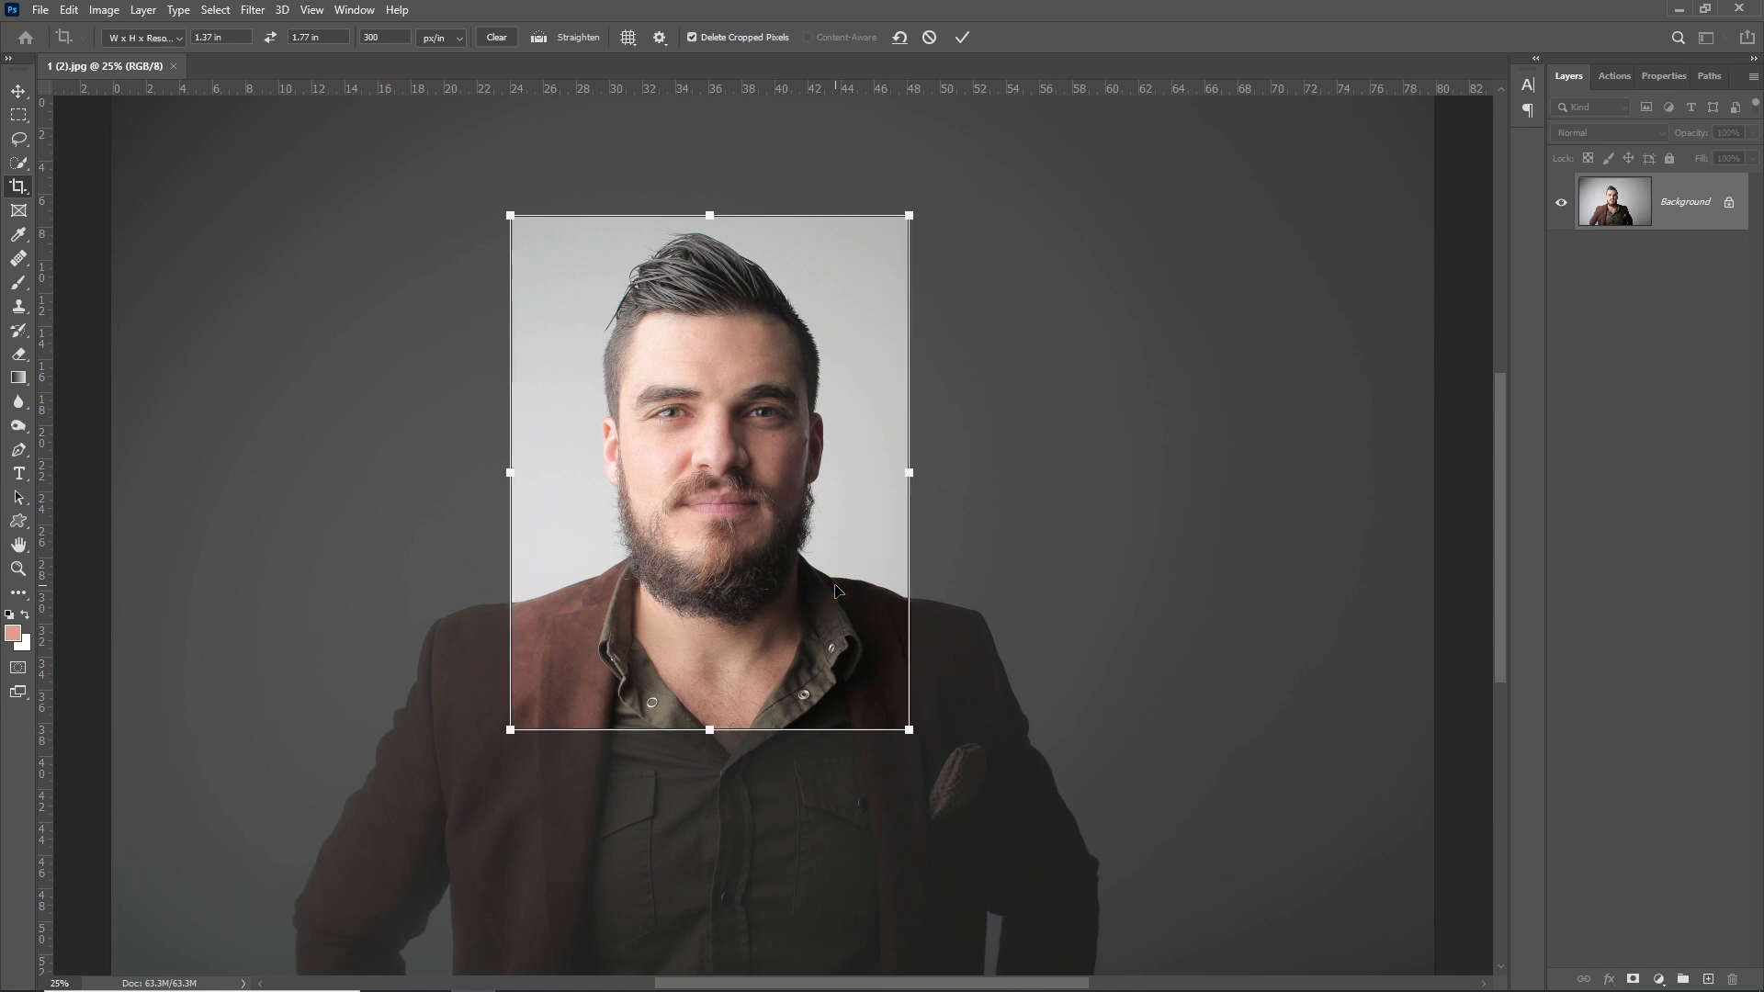
pyautogui.doubleClick(836, 588)
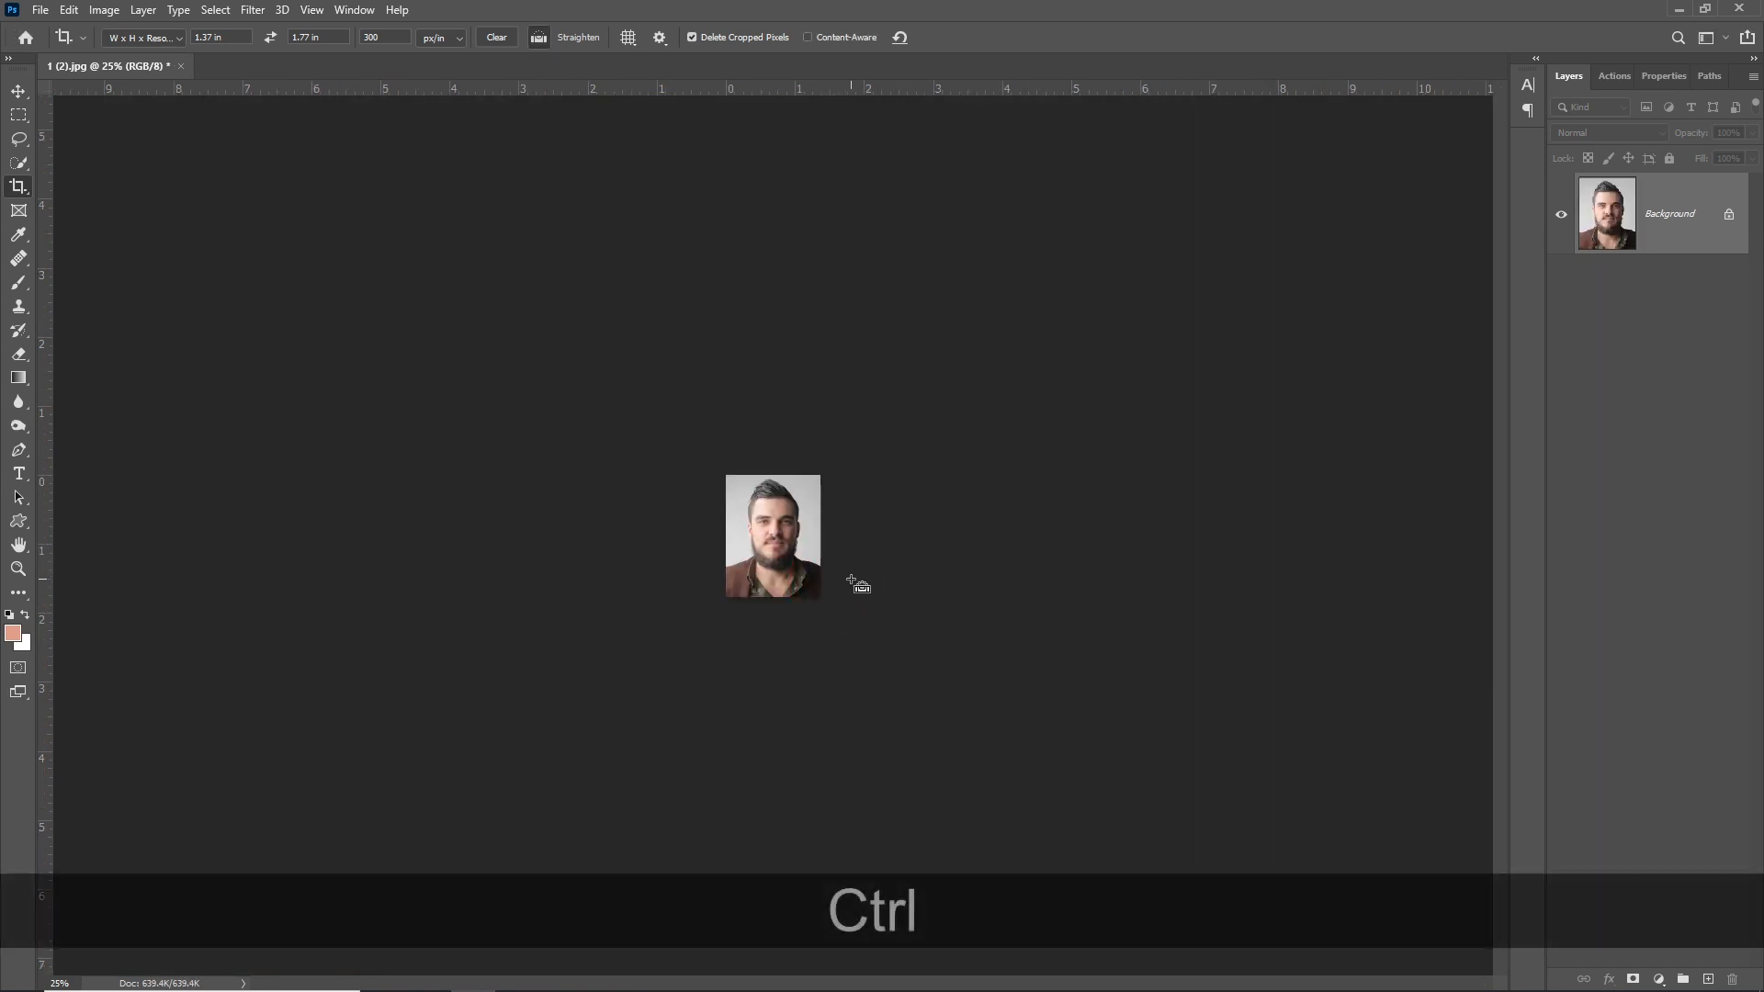
# - Add a new empty layer and marquee-select a strip along the photo's bottom edge
pyautogui.press('ctrl+KP_0')
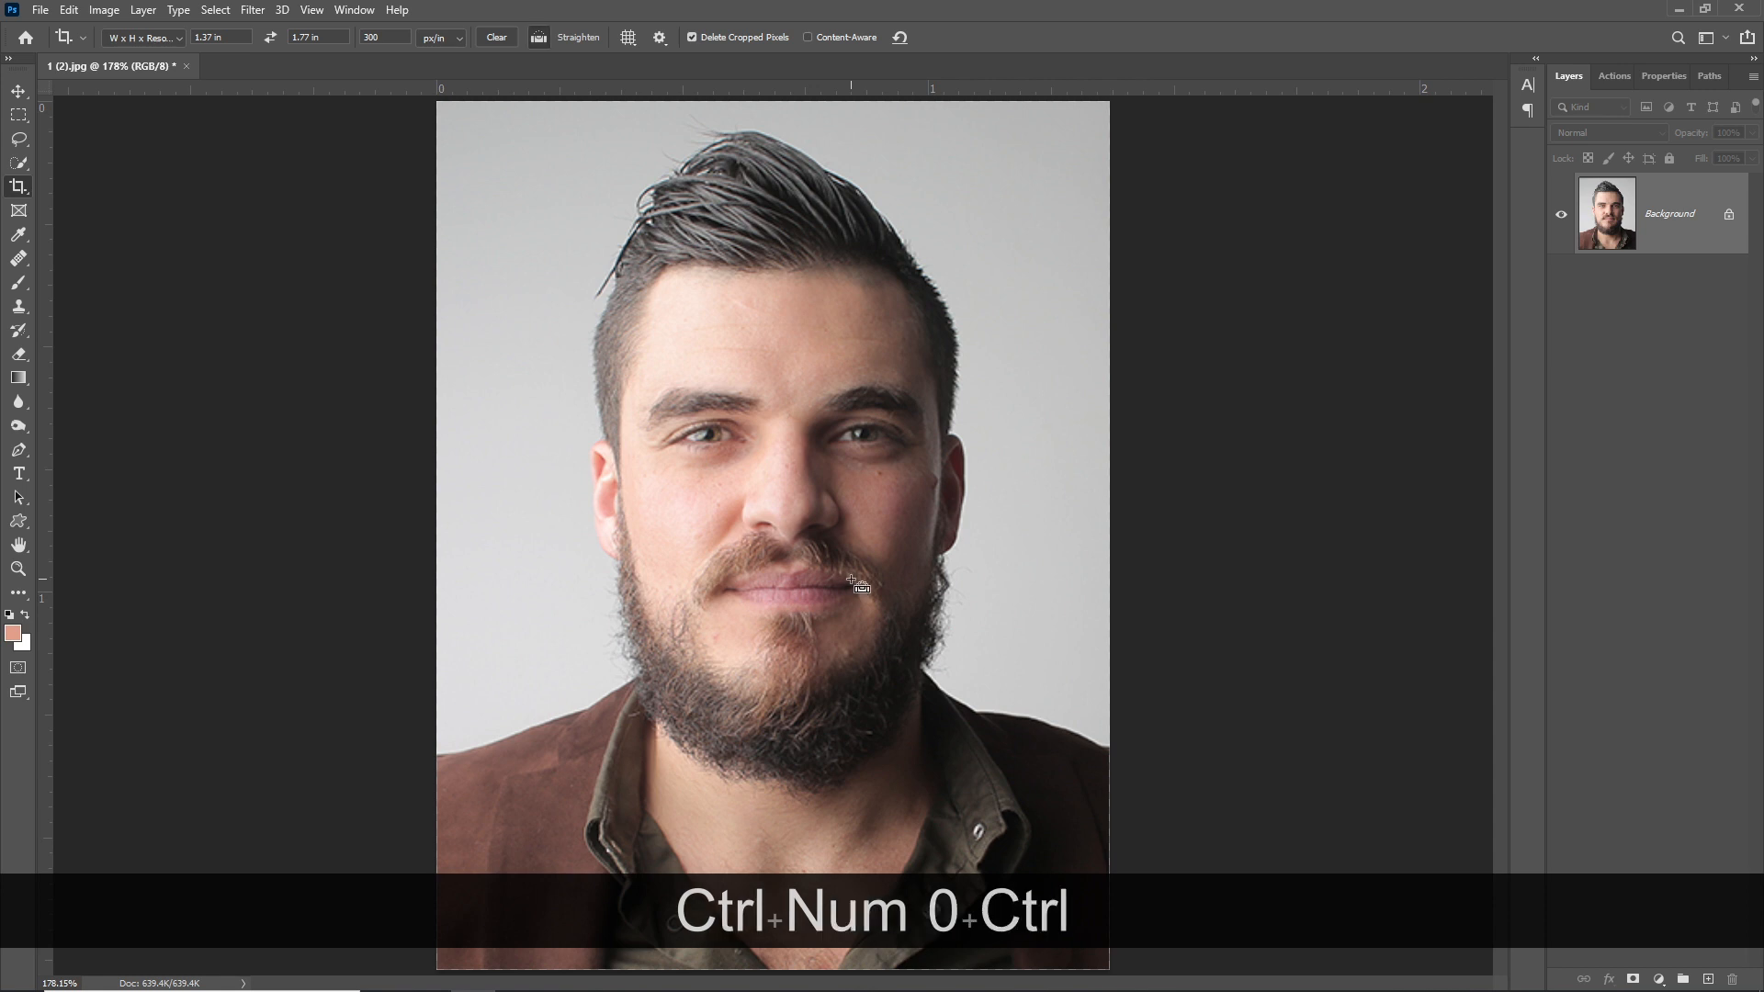
pyautogui.press('ctrl+KP_Subtract')
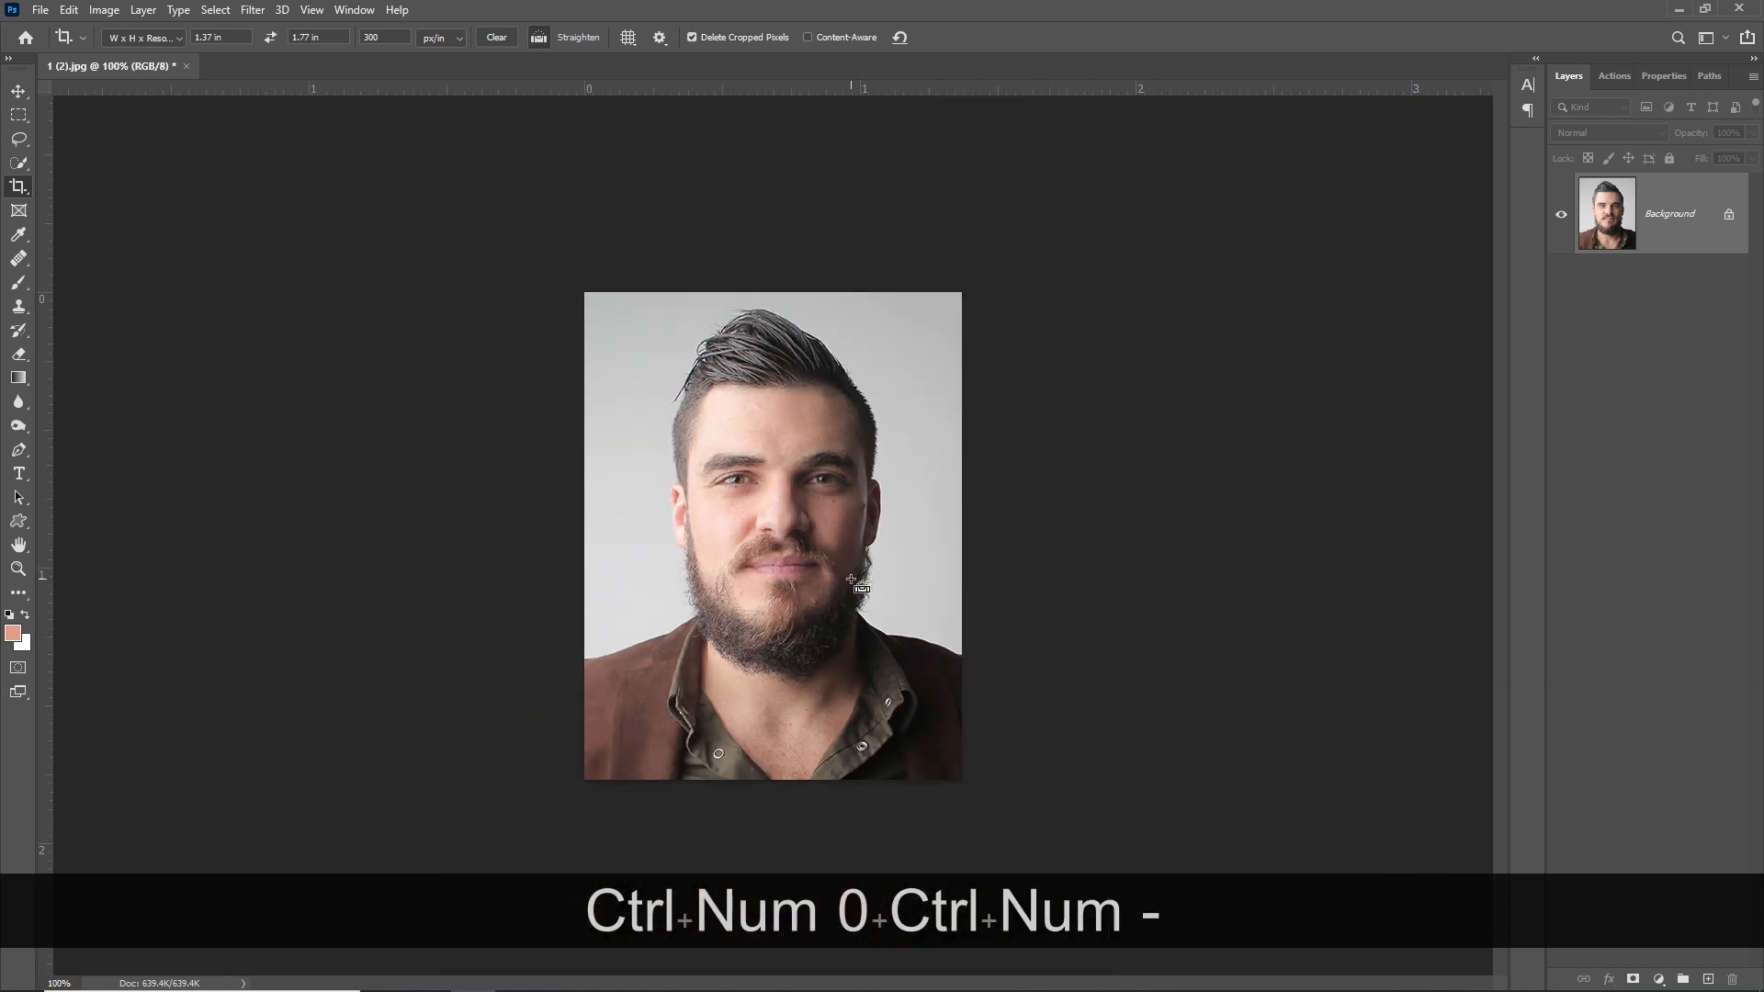
pyautogui.click(1707, 980)
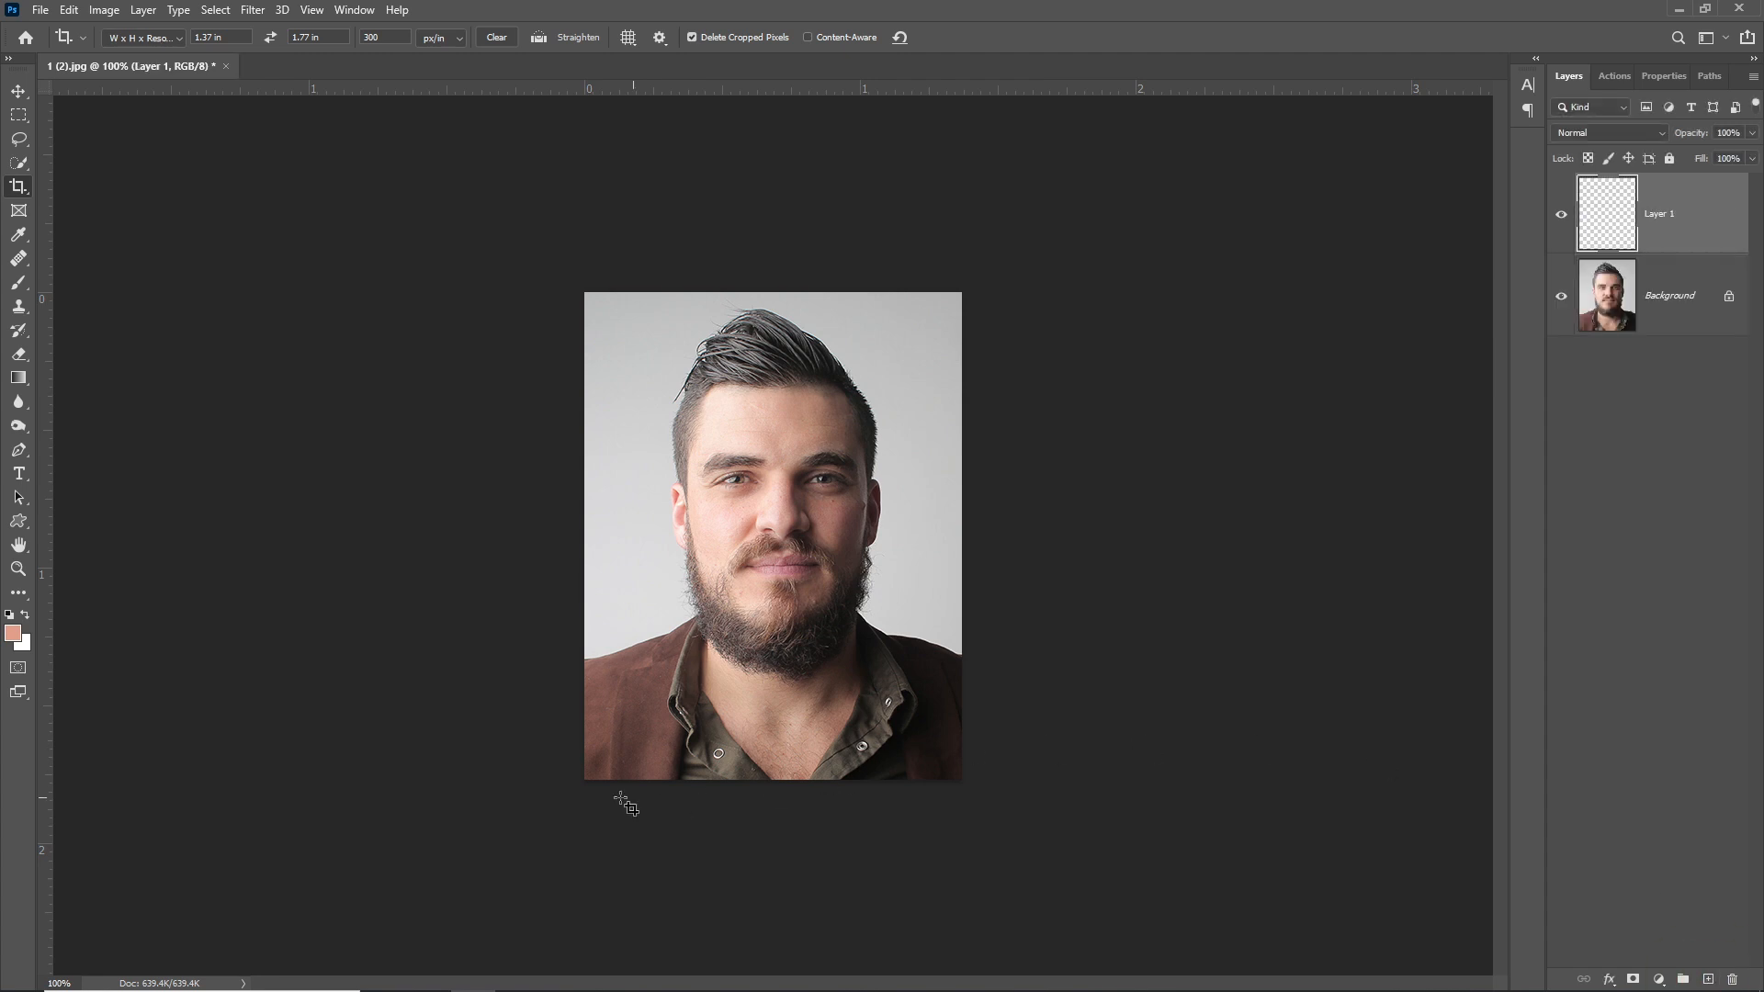
pyautogui.press('m')
pyautogui.moveTo(590, 779); pyautogui.dragTo(1002, 718)
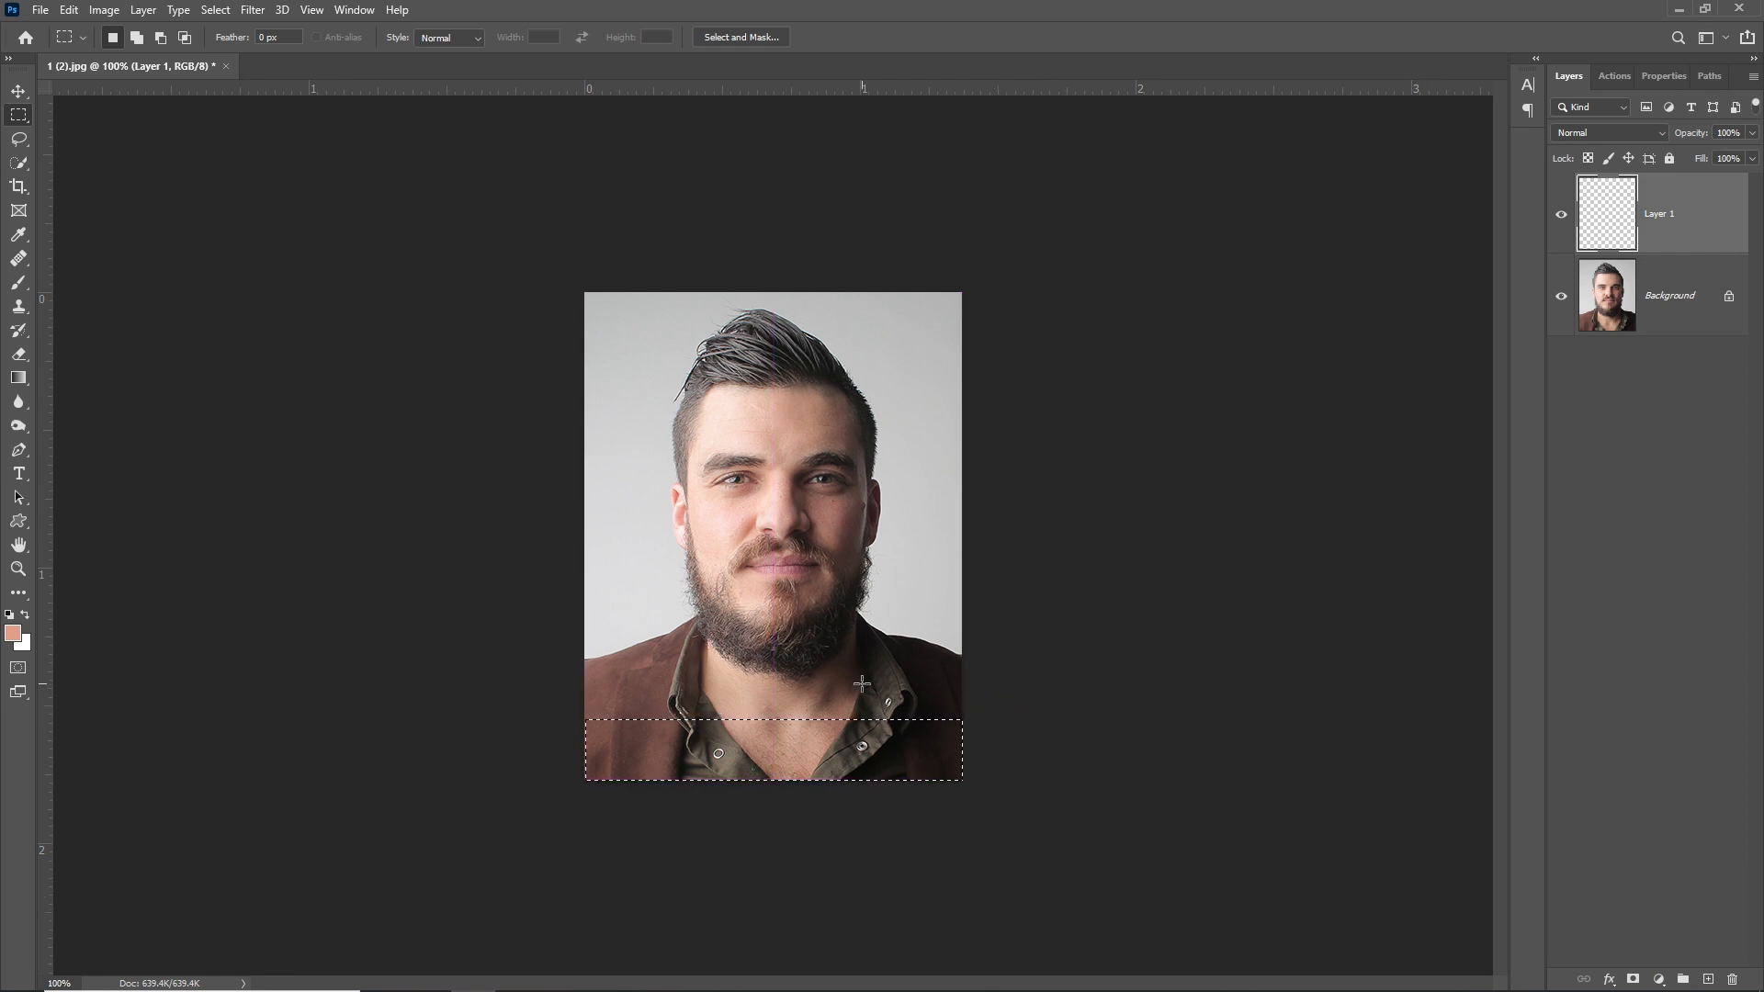
# - Fill the bottom strip with white and deselect it
pyautogui.press('d')
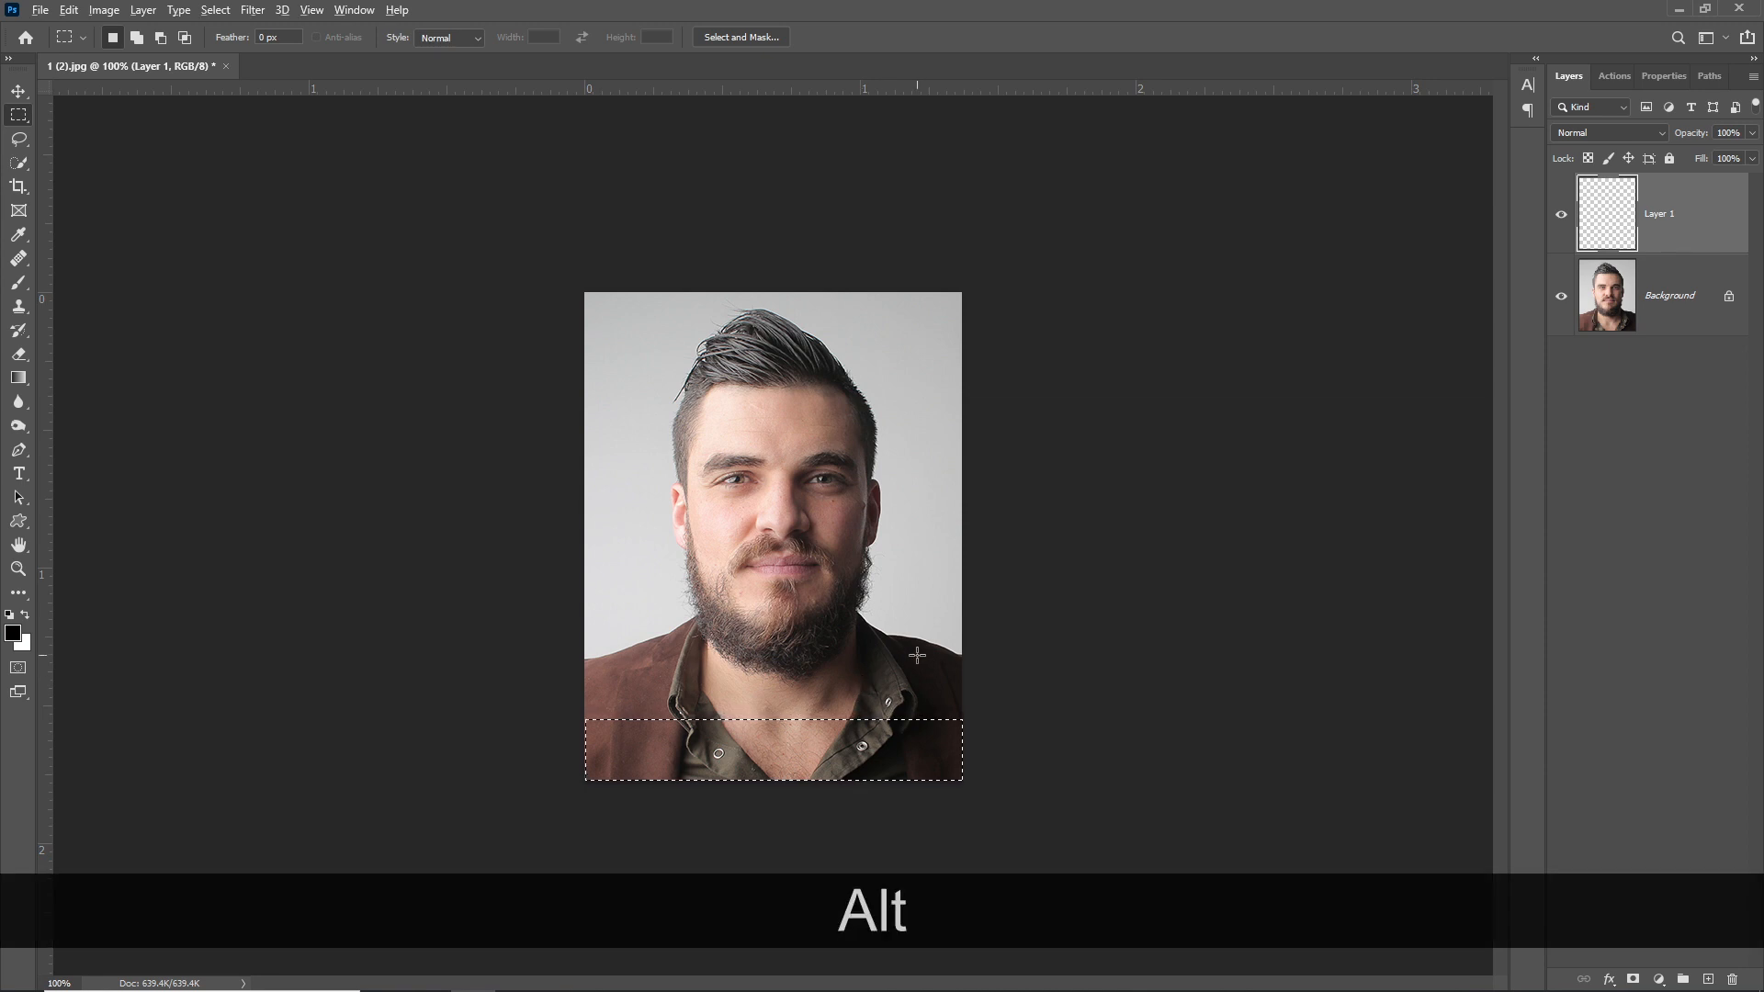
pyautogui.hotkey('alt', 'Delete')
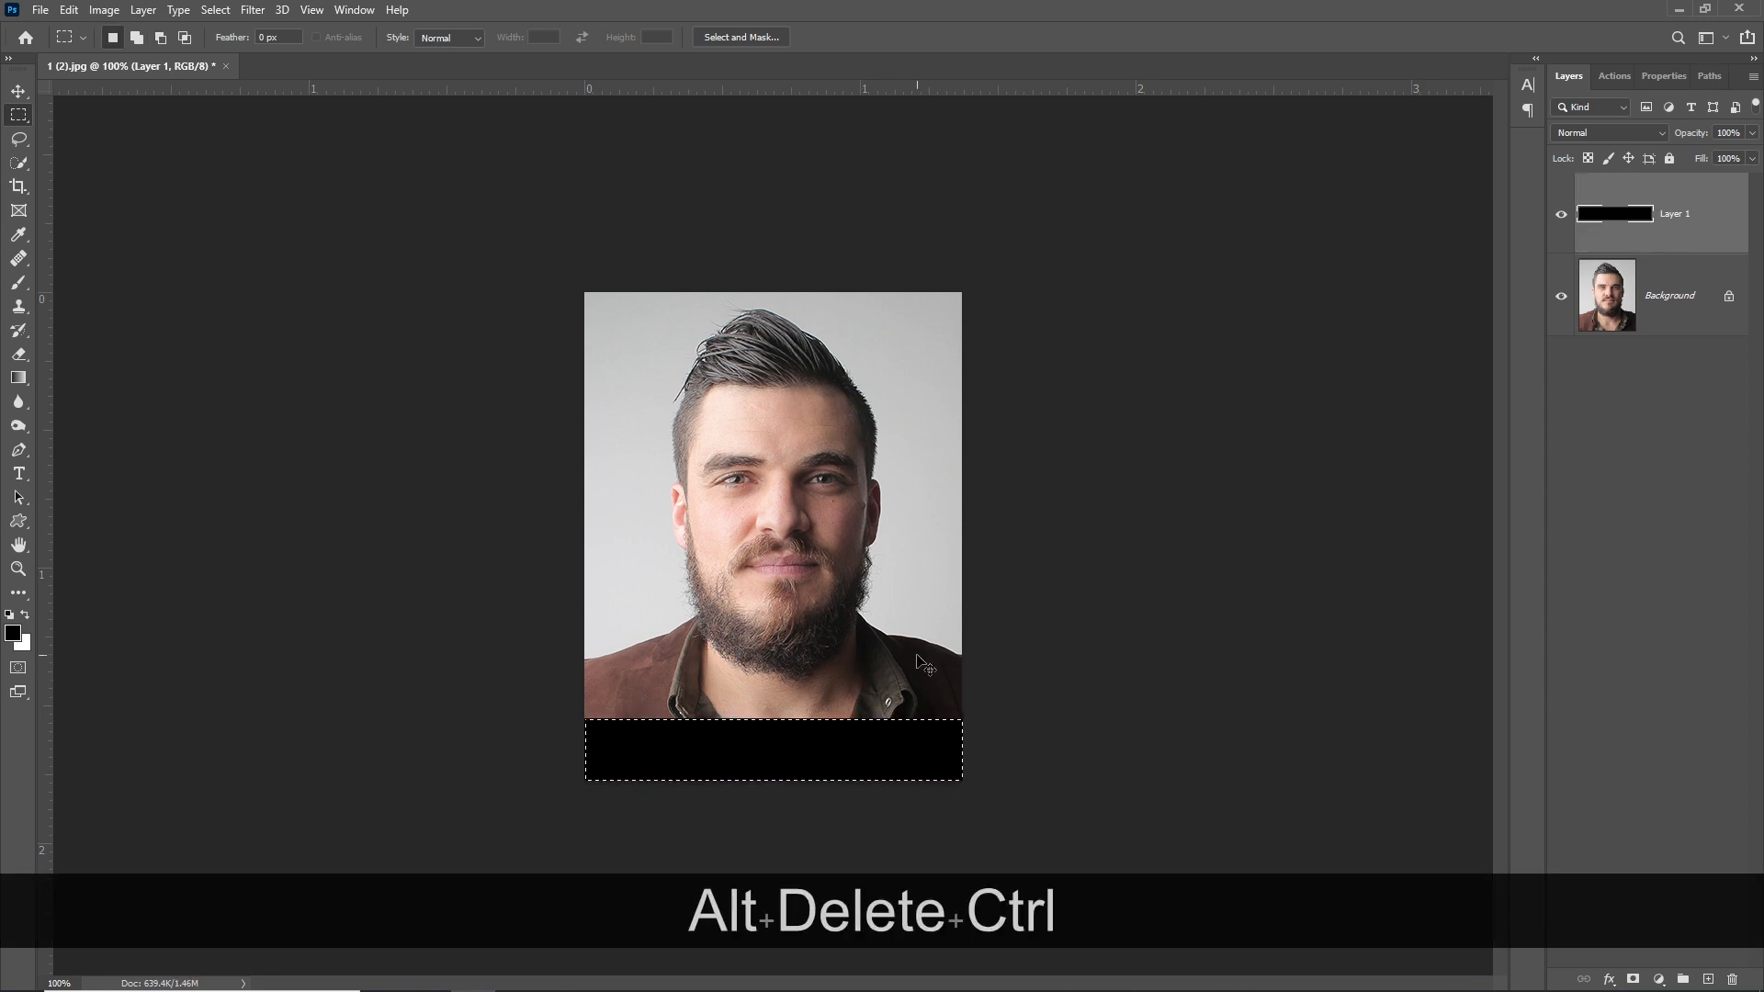
pyautogui.hotkey('ctrl', 'Delete')
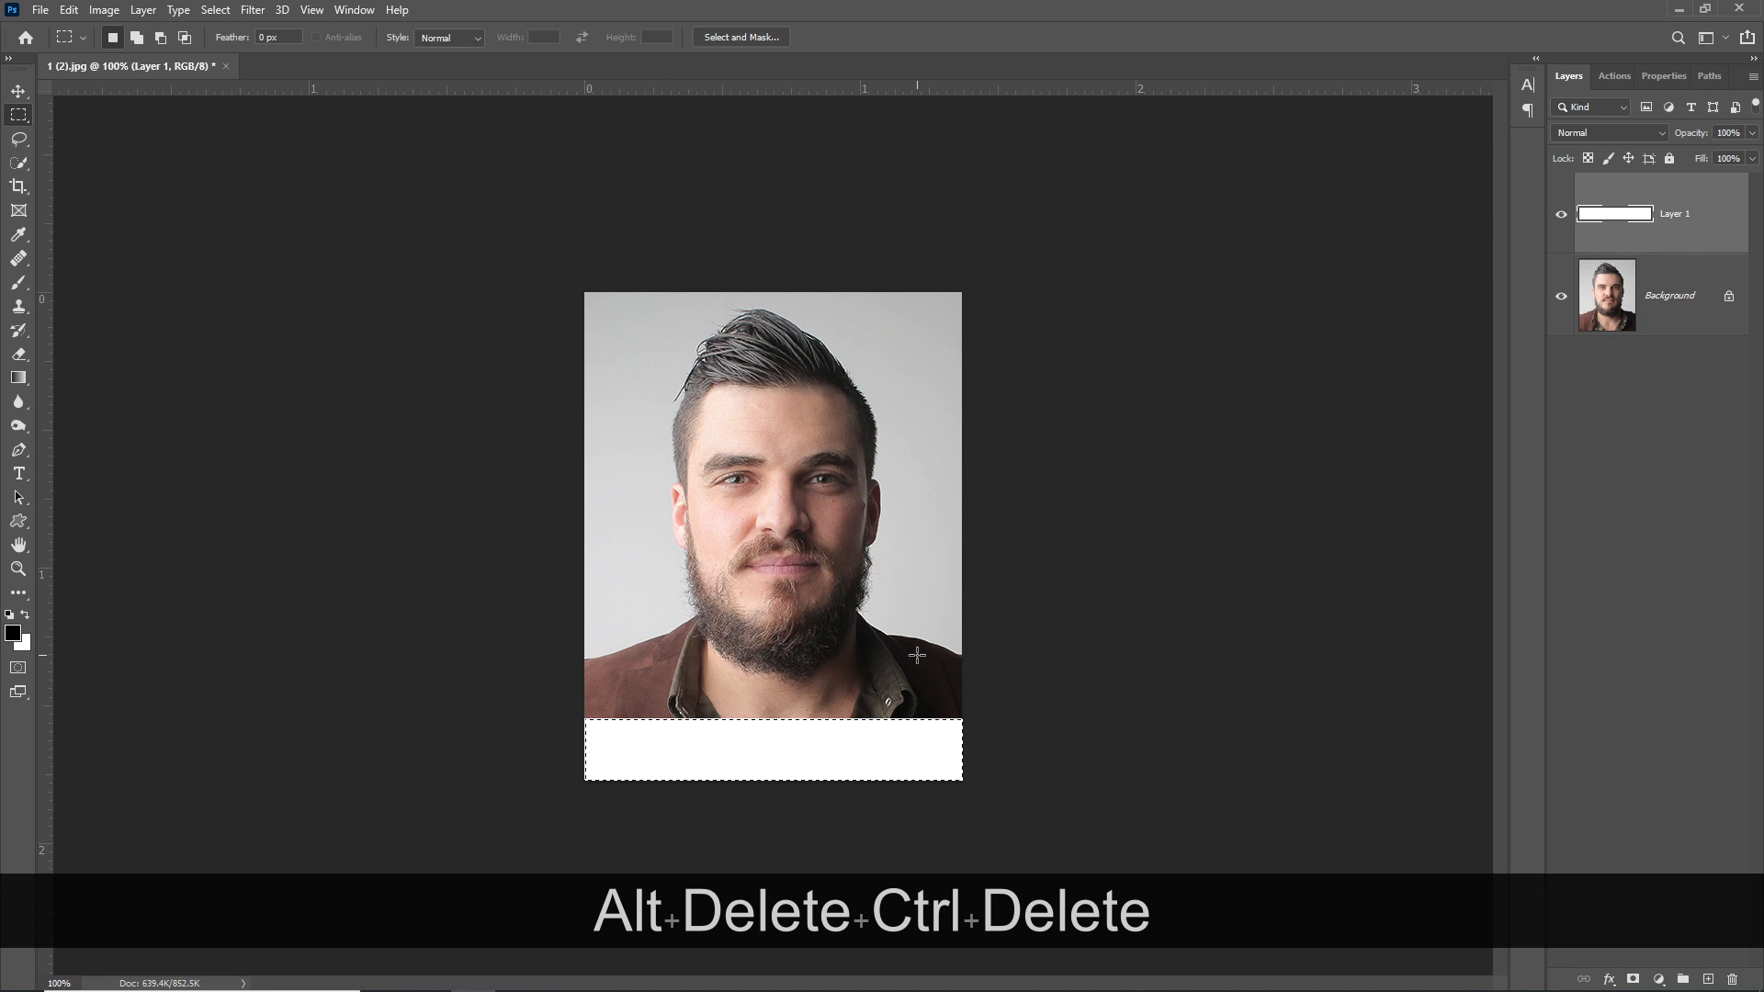
pyautogui.hotkey('ctrl', 'd')
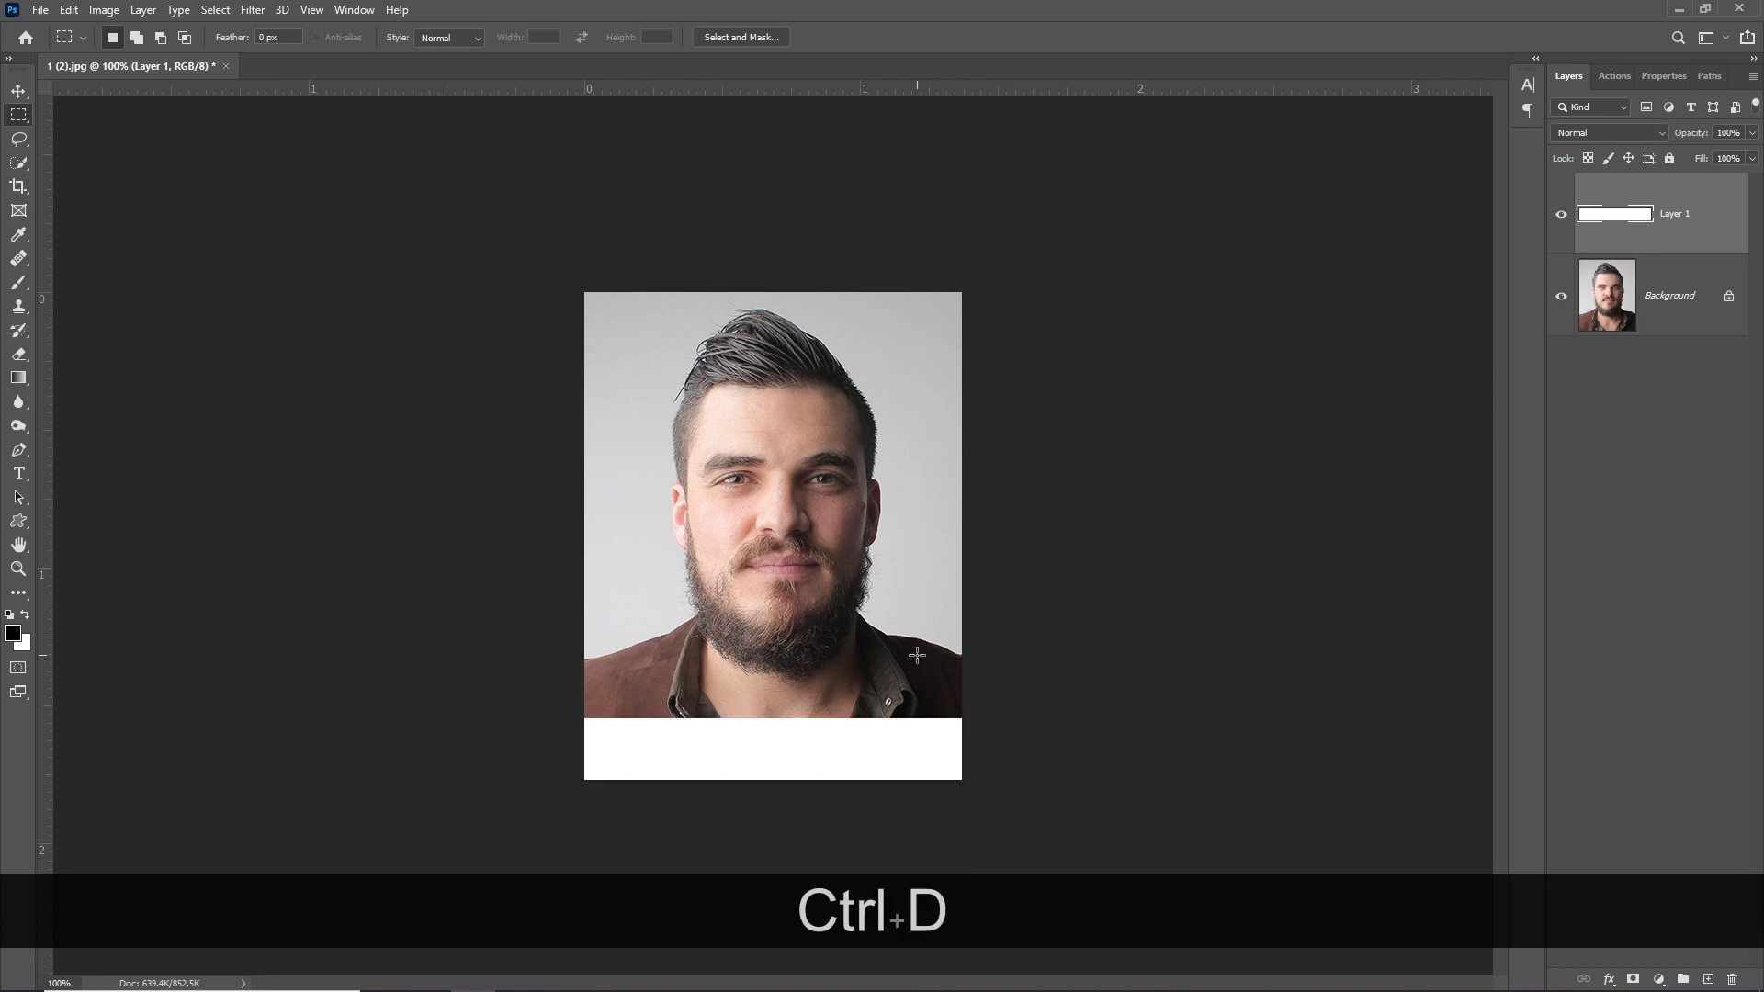
pyautogui.press('v')
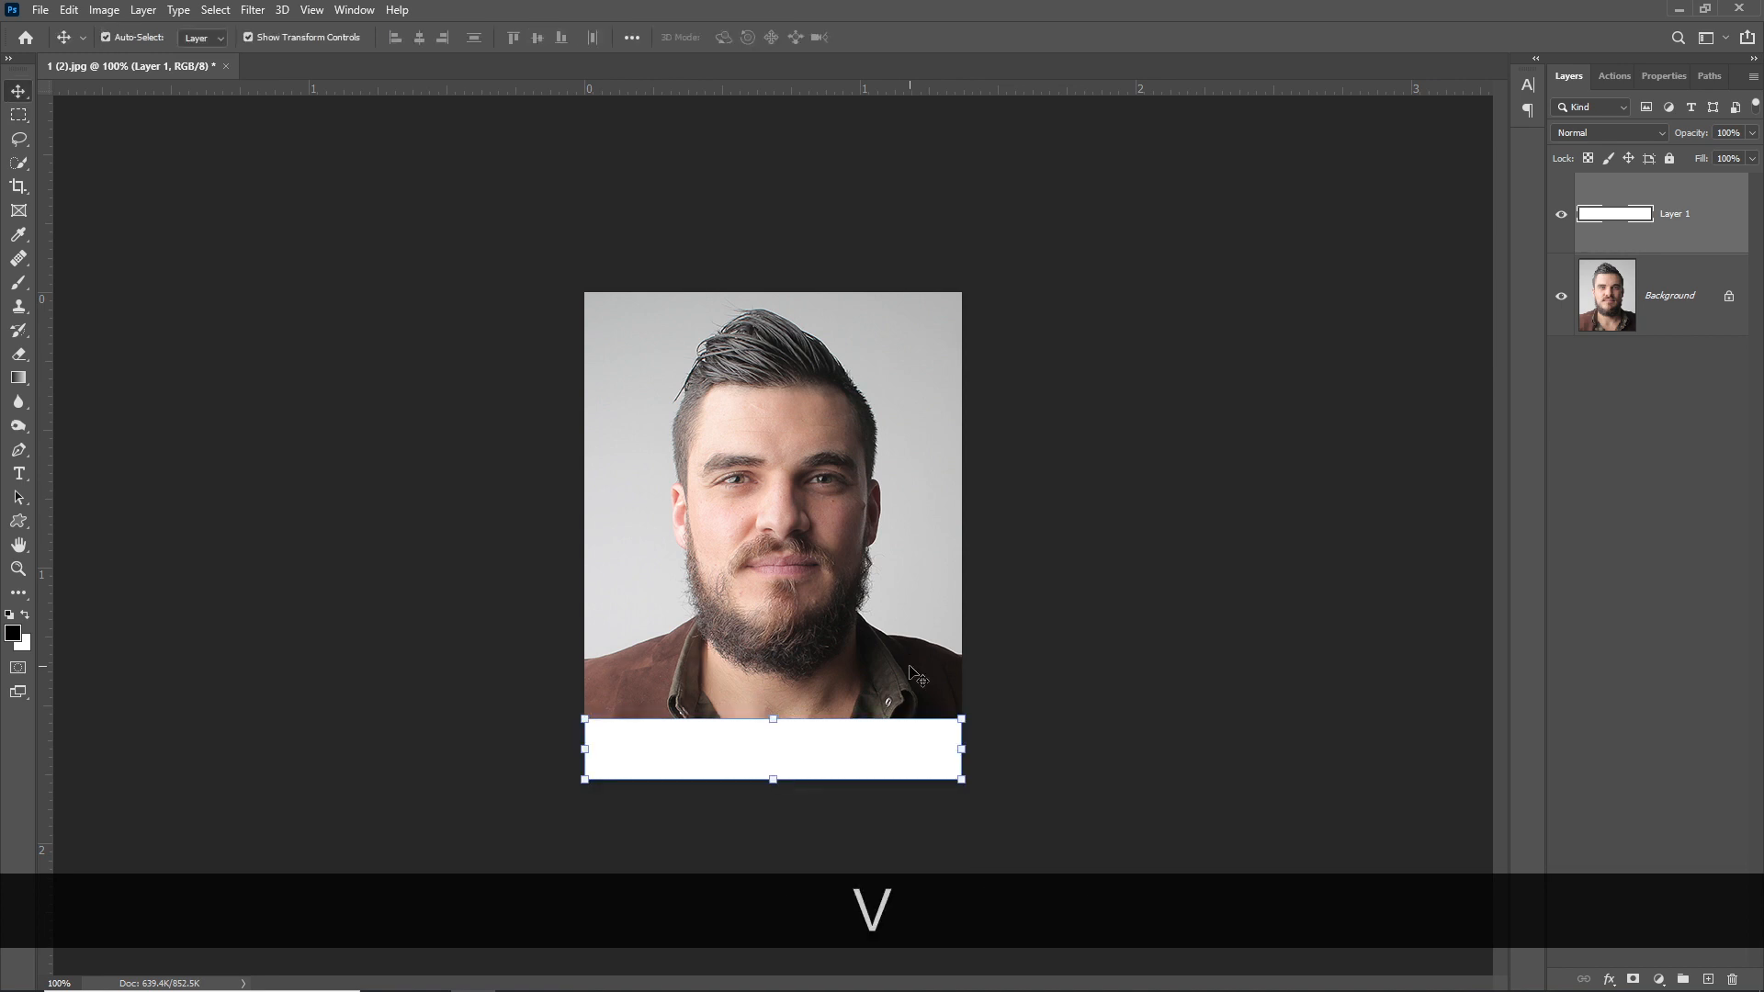
pyautogui.press('t')
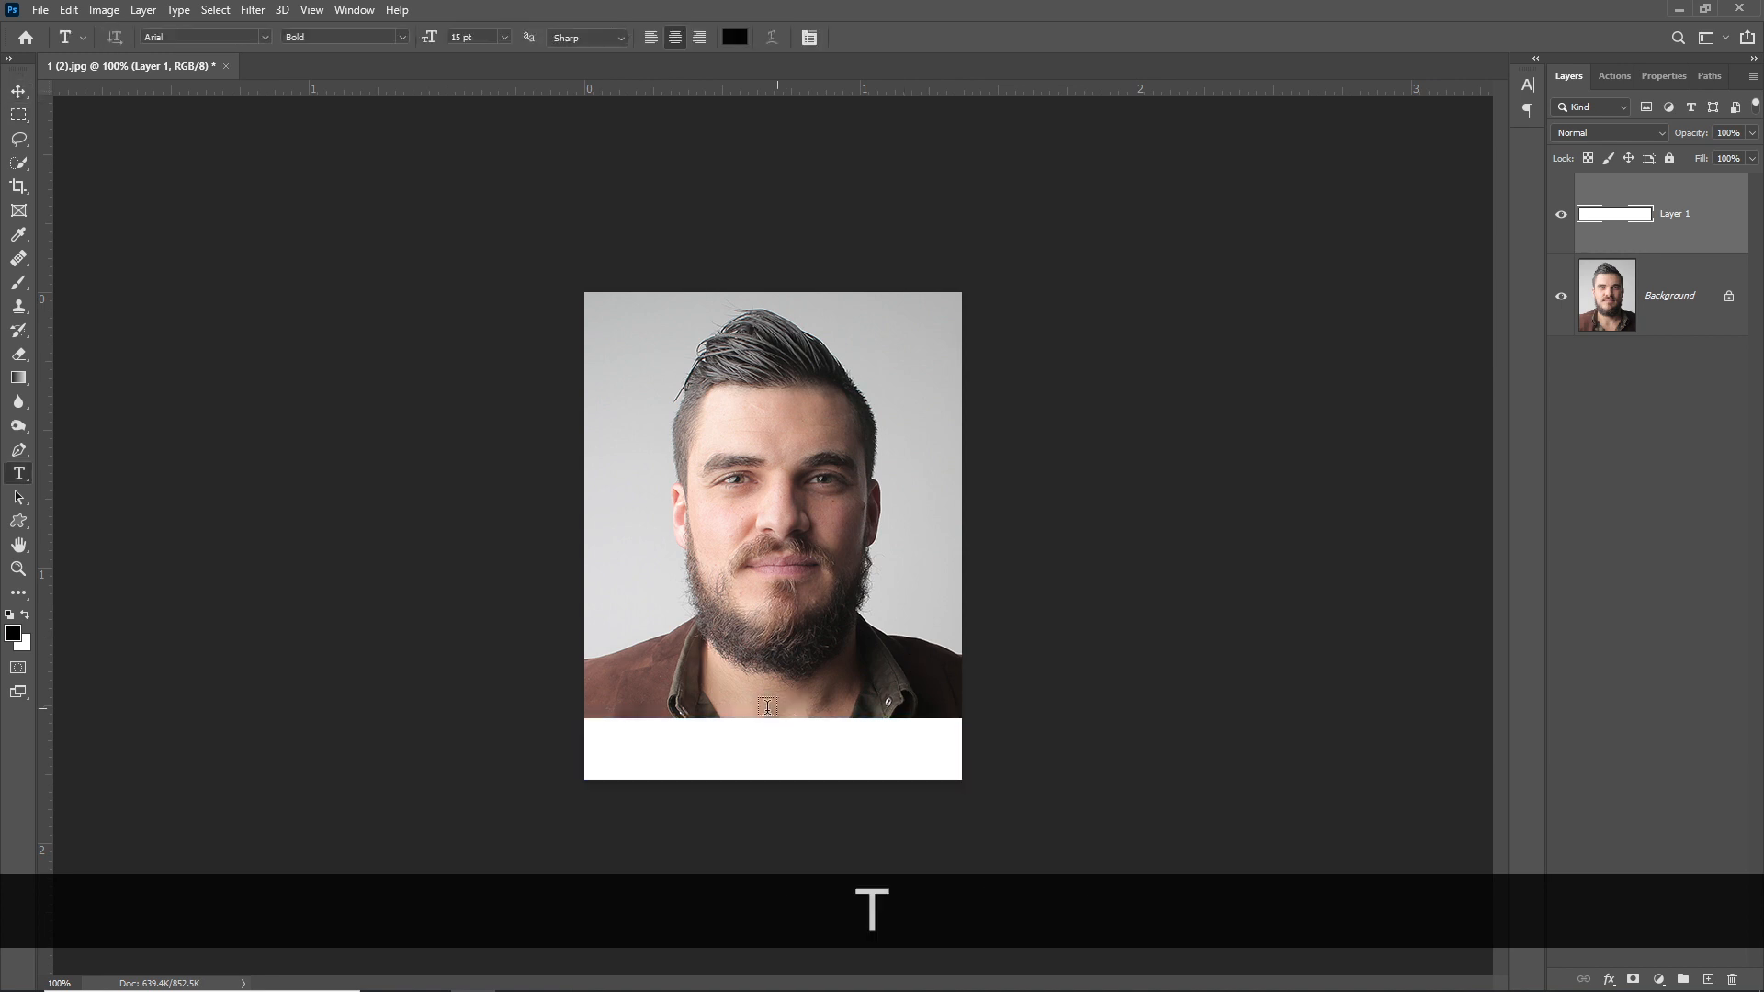
# - Type the person's name as a caption on the white strip, position it, and select the line
pyautogui.click(671, 739)
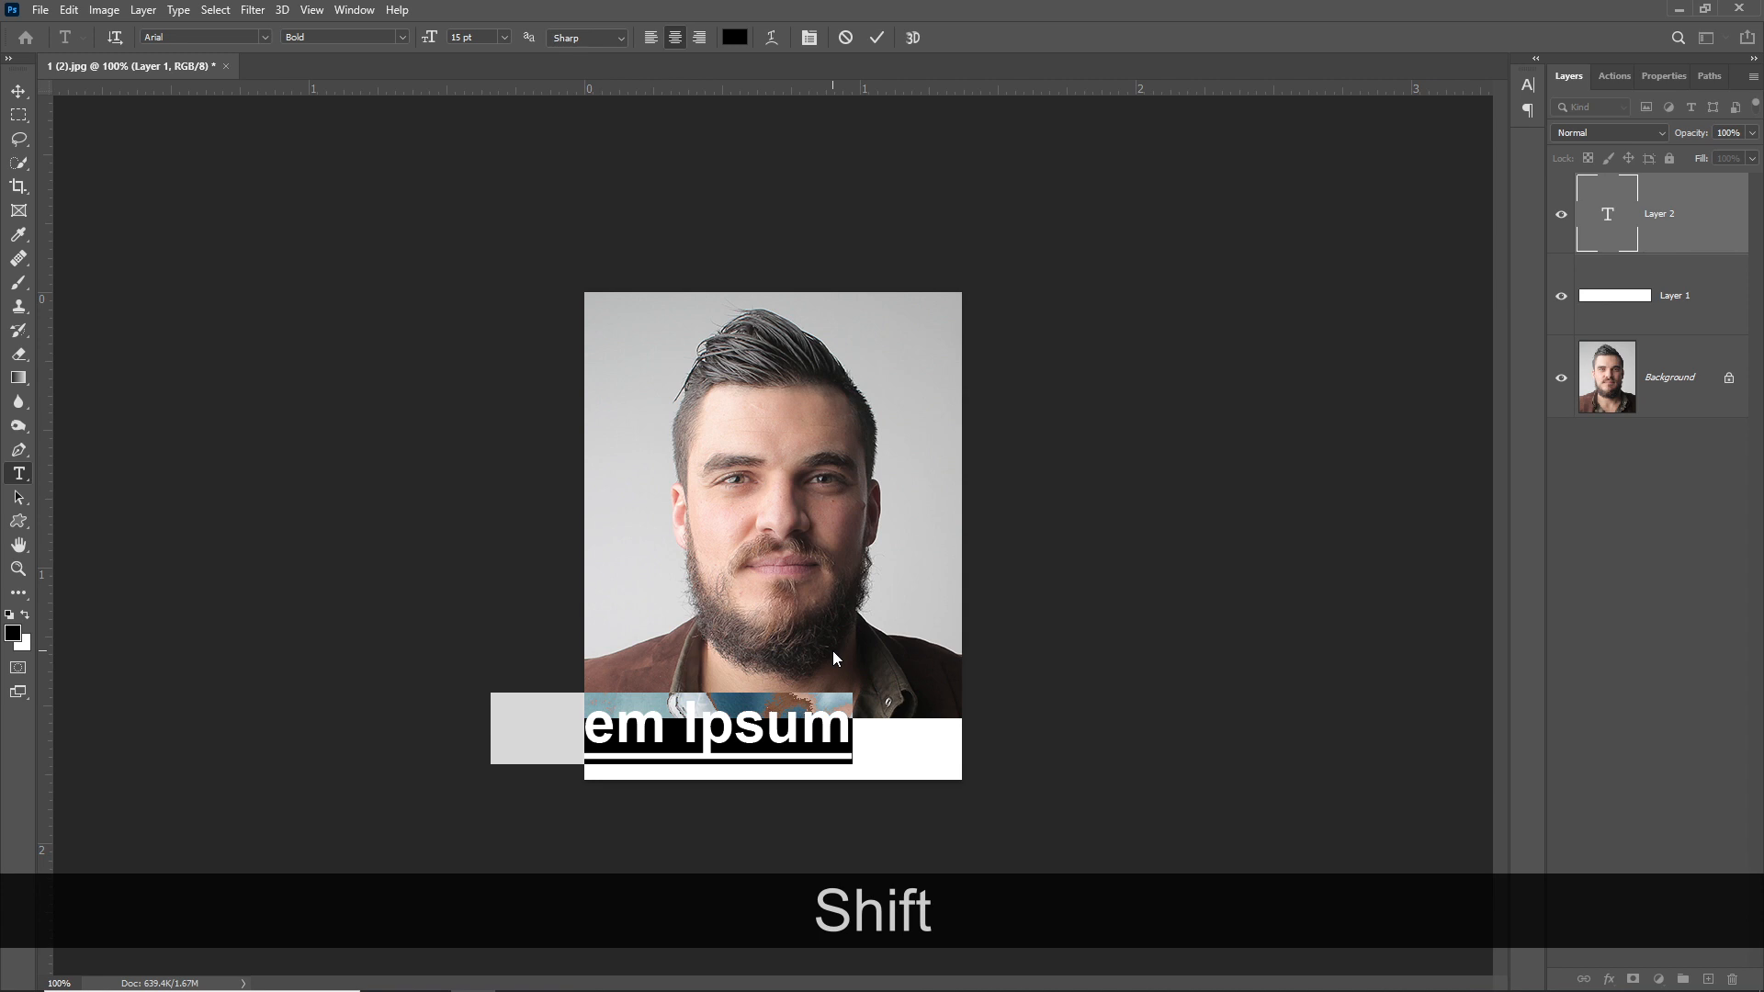
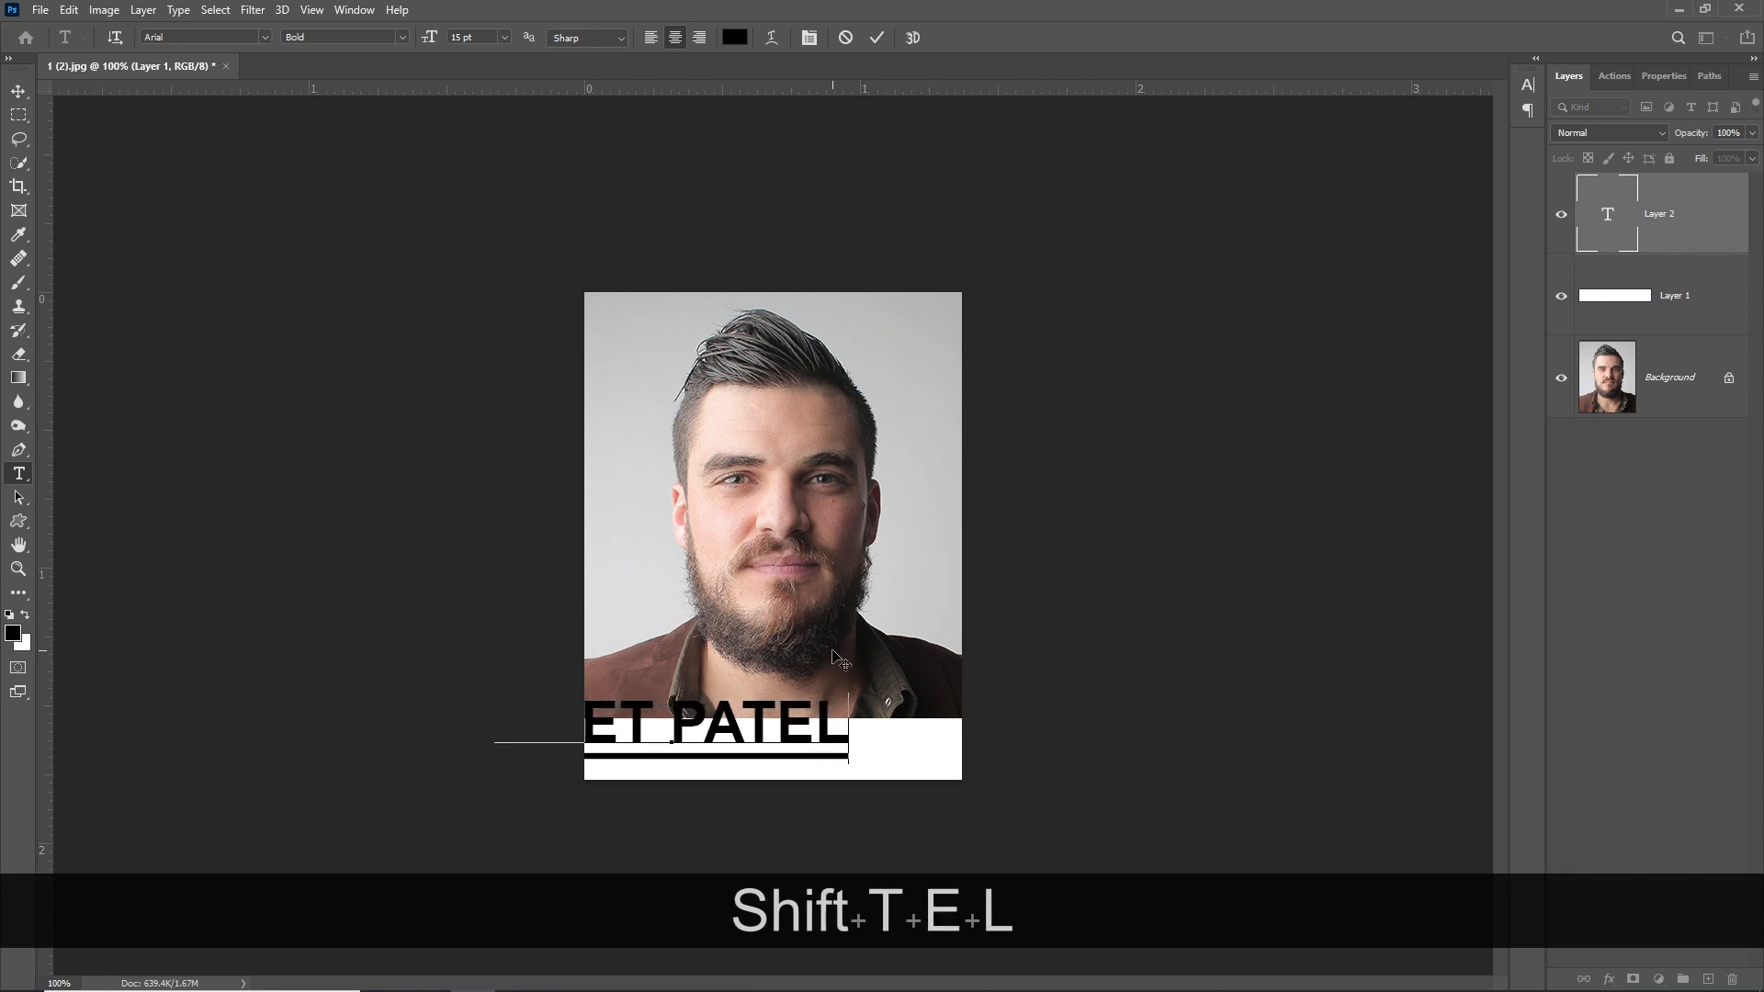
pyautogui.moveTo(721, 689); pyautogui.dragTo(821, 684)
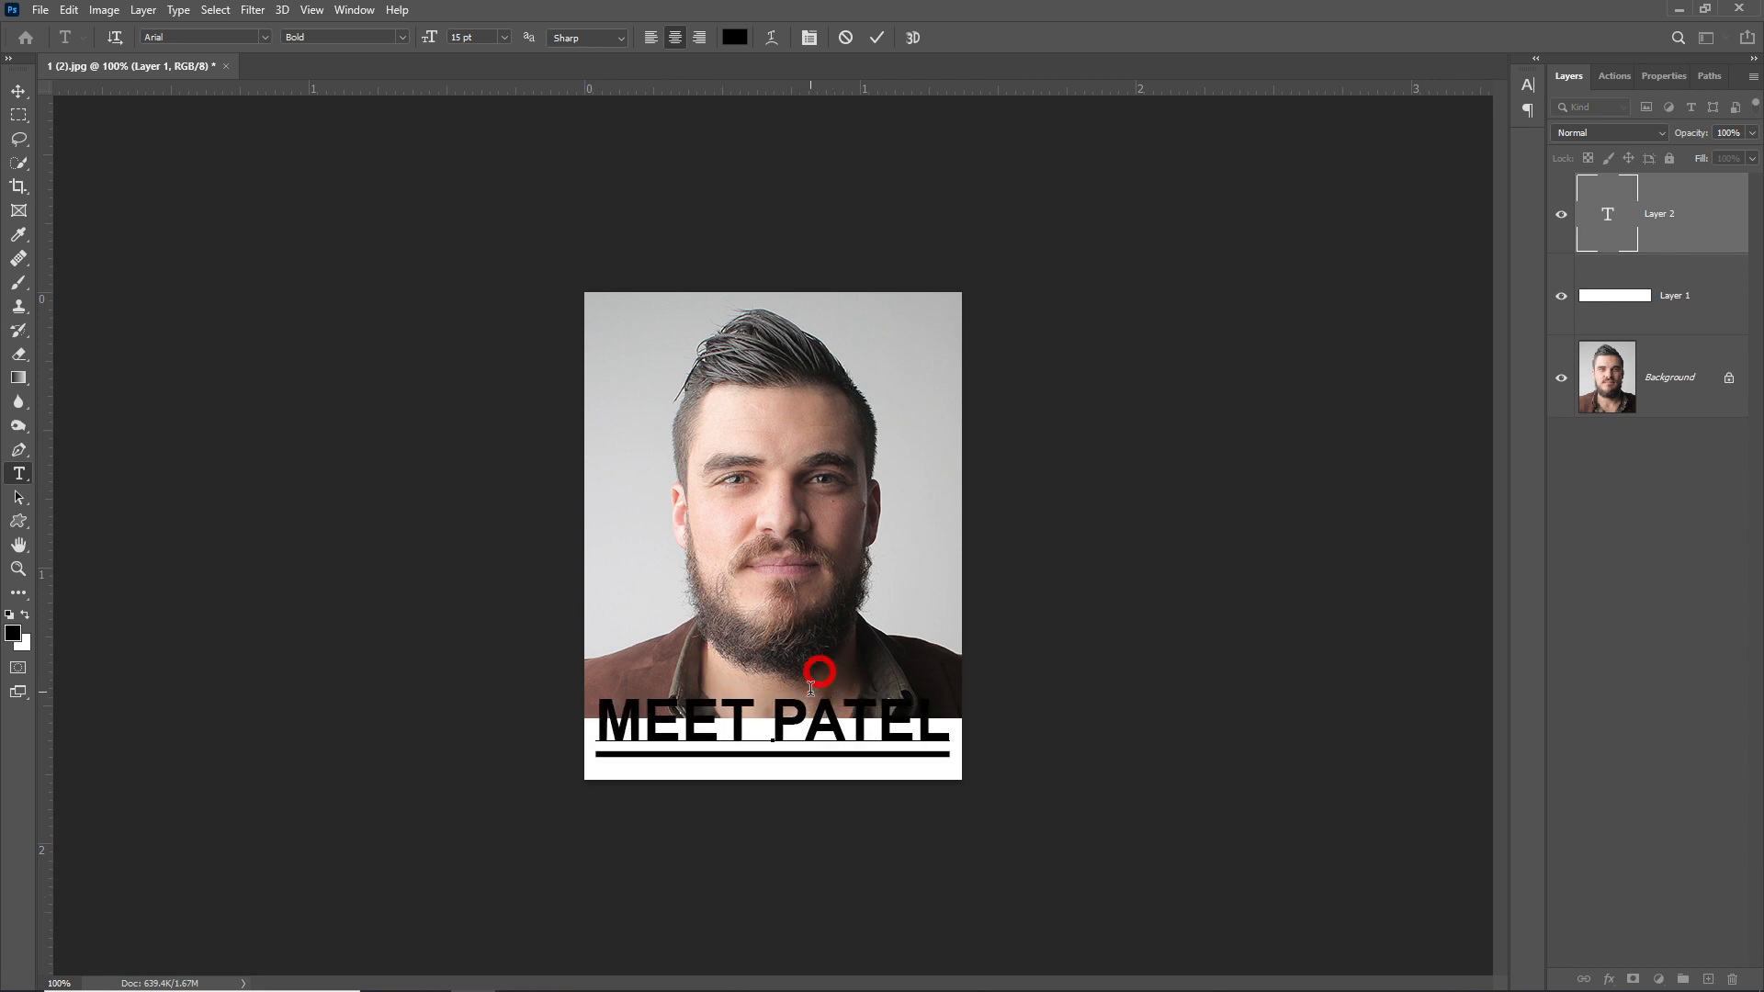
pyautogui.tripleClick(790, 726)
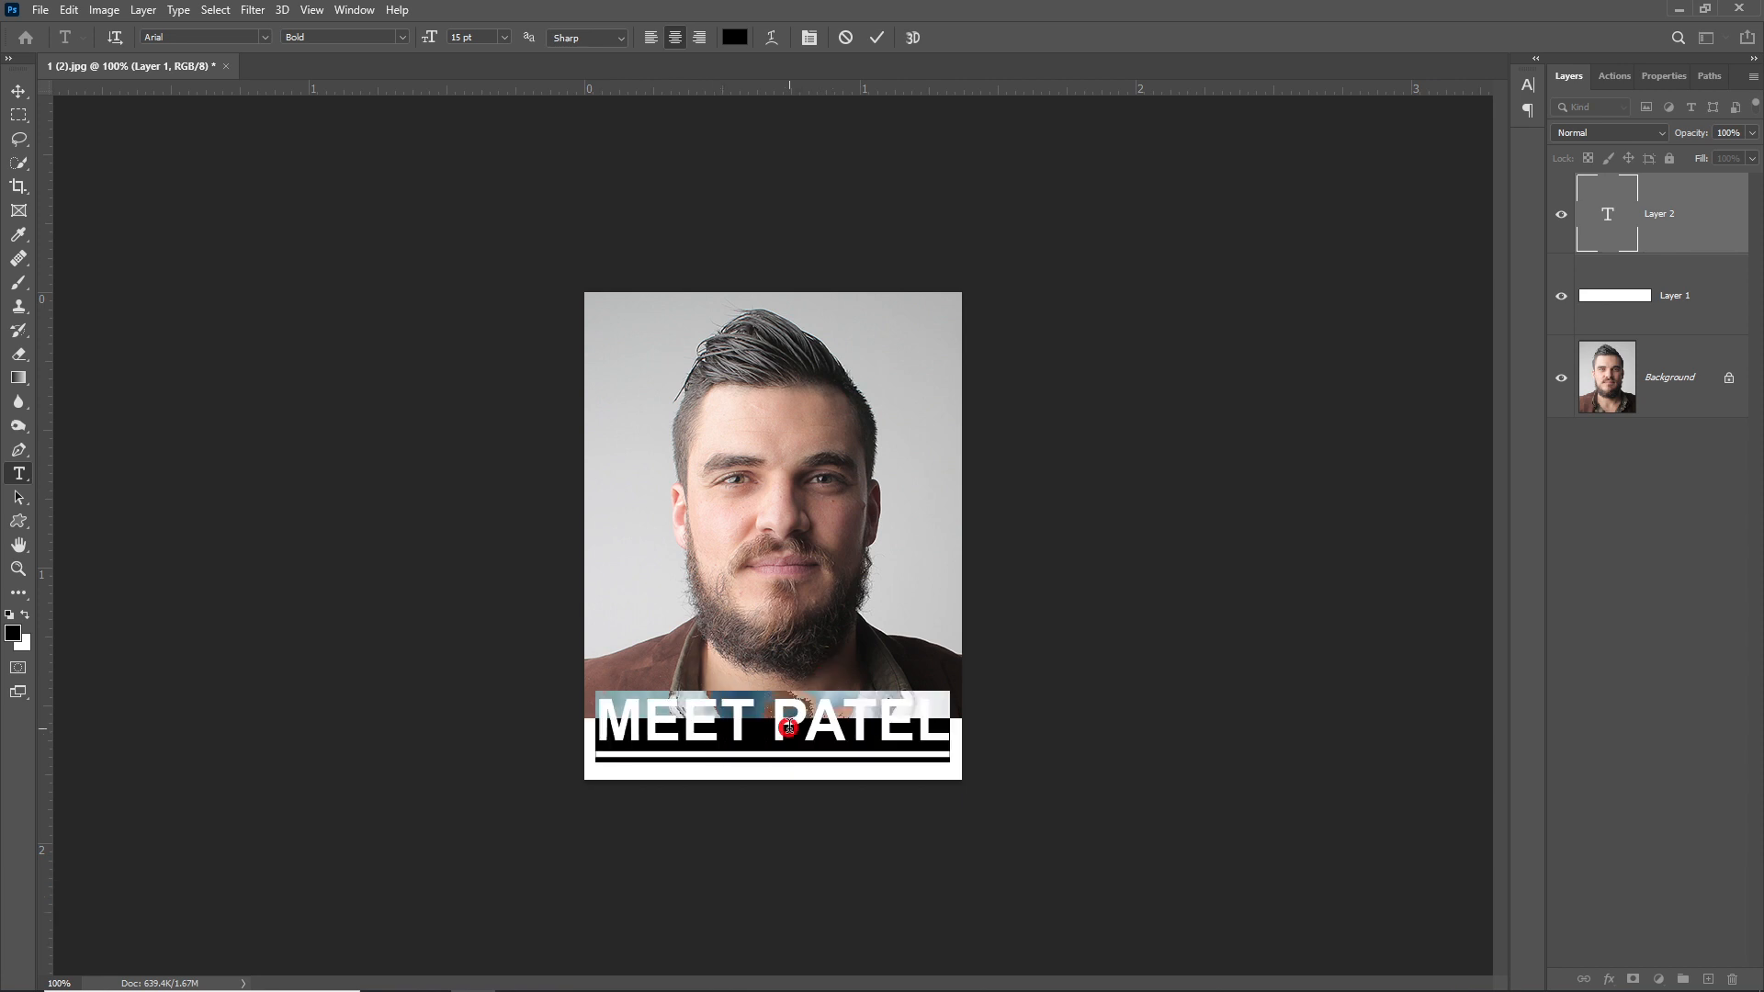
# - Remove the caption's underline, reduce it to 7 pt, and centre it on the strip
pyautogui.click(818, 41)
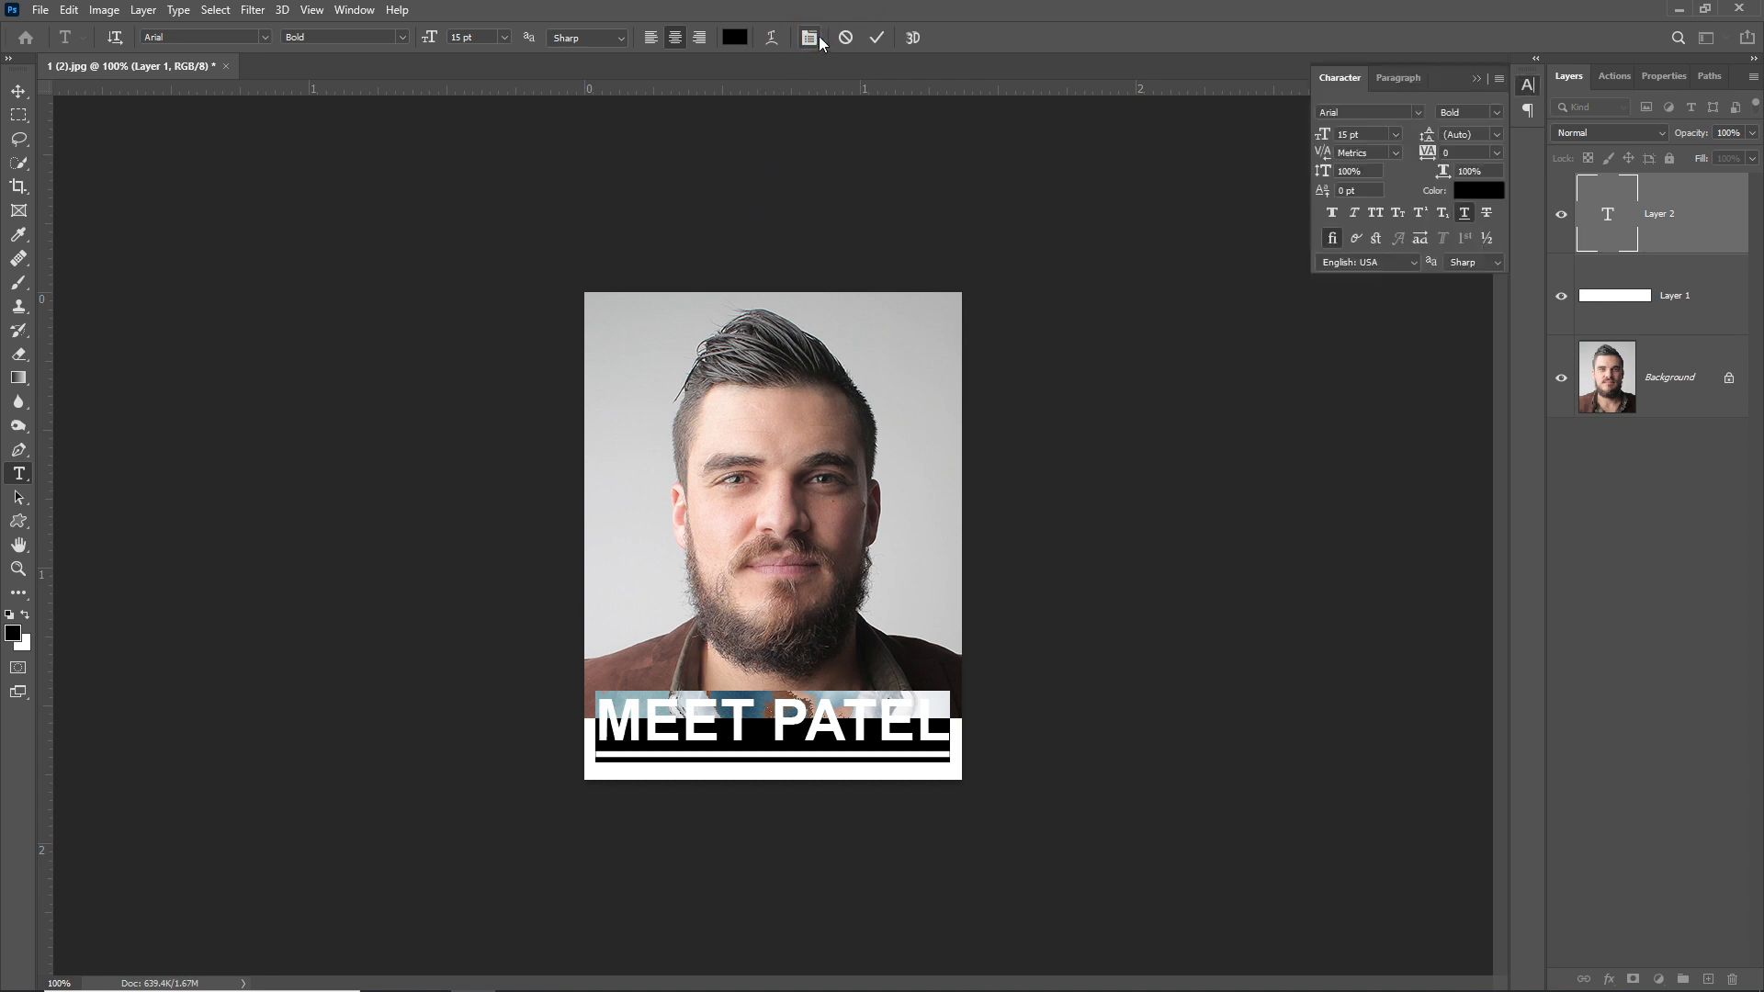
pyautogui.click(1464, 215)
pyautogui.click(486, 39)
pyautogui.press('Down')
pyautogui.press('Down')
pyautogui.press('Down')
pyautogui.press('Down')
pyautogui.press('Down')
pyautogui.press('Down')
pyautogui.press('Down')
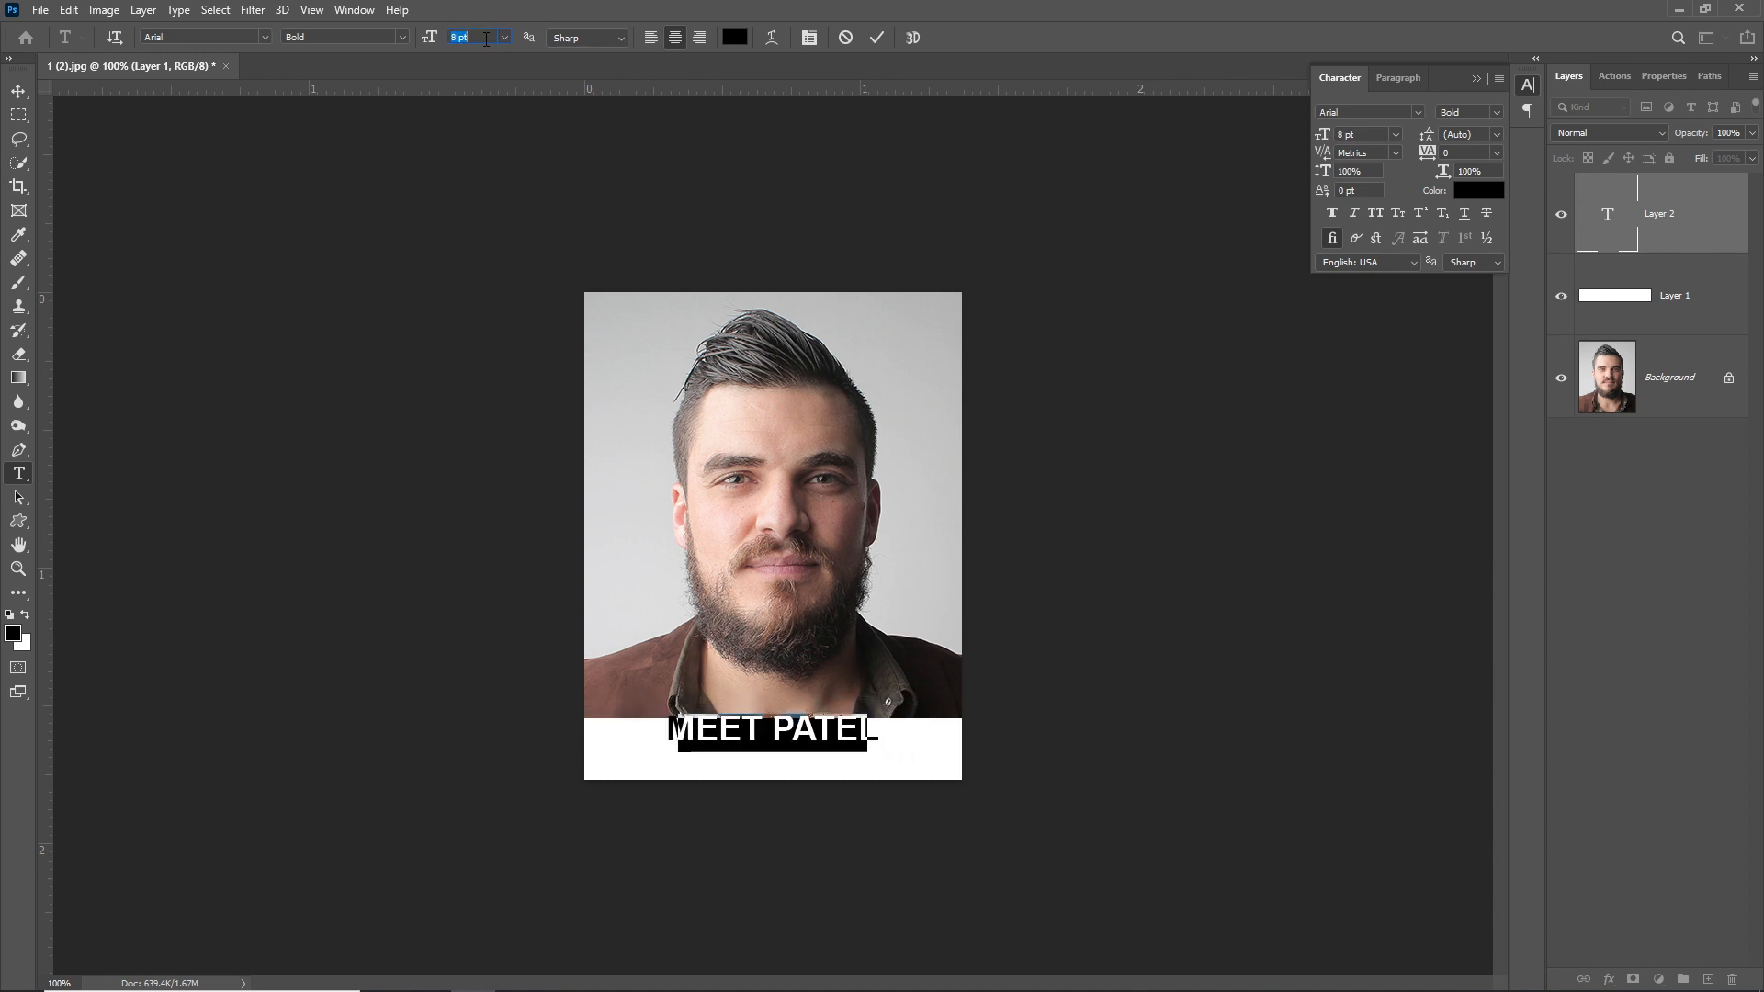
pyautogui.press('Down')
pyautogui.click(841, 735)
pyautogui.moveTo(846, 703); pyautogui.dragTo(852, 702)
# - Add the date 01-07-2021 as a second caption line and commit the text
pyautogui.press('Return')
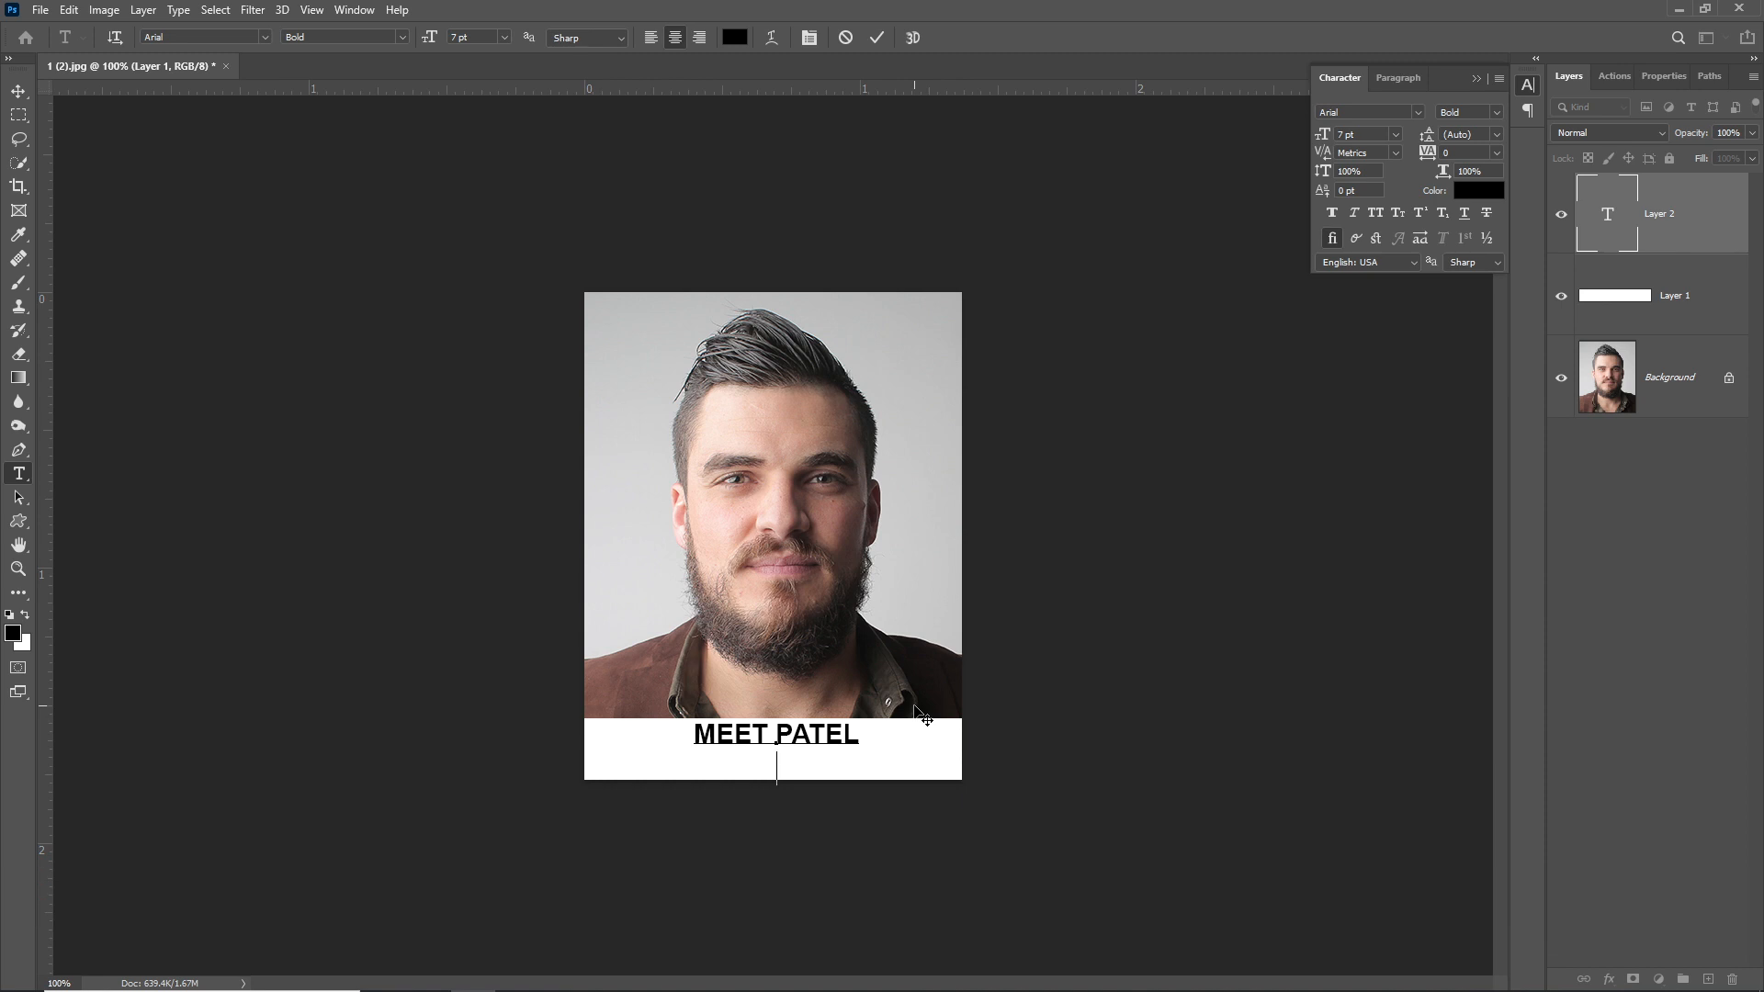
pyautogui.write('01-07-2021')
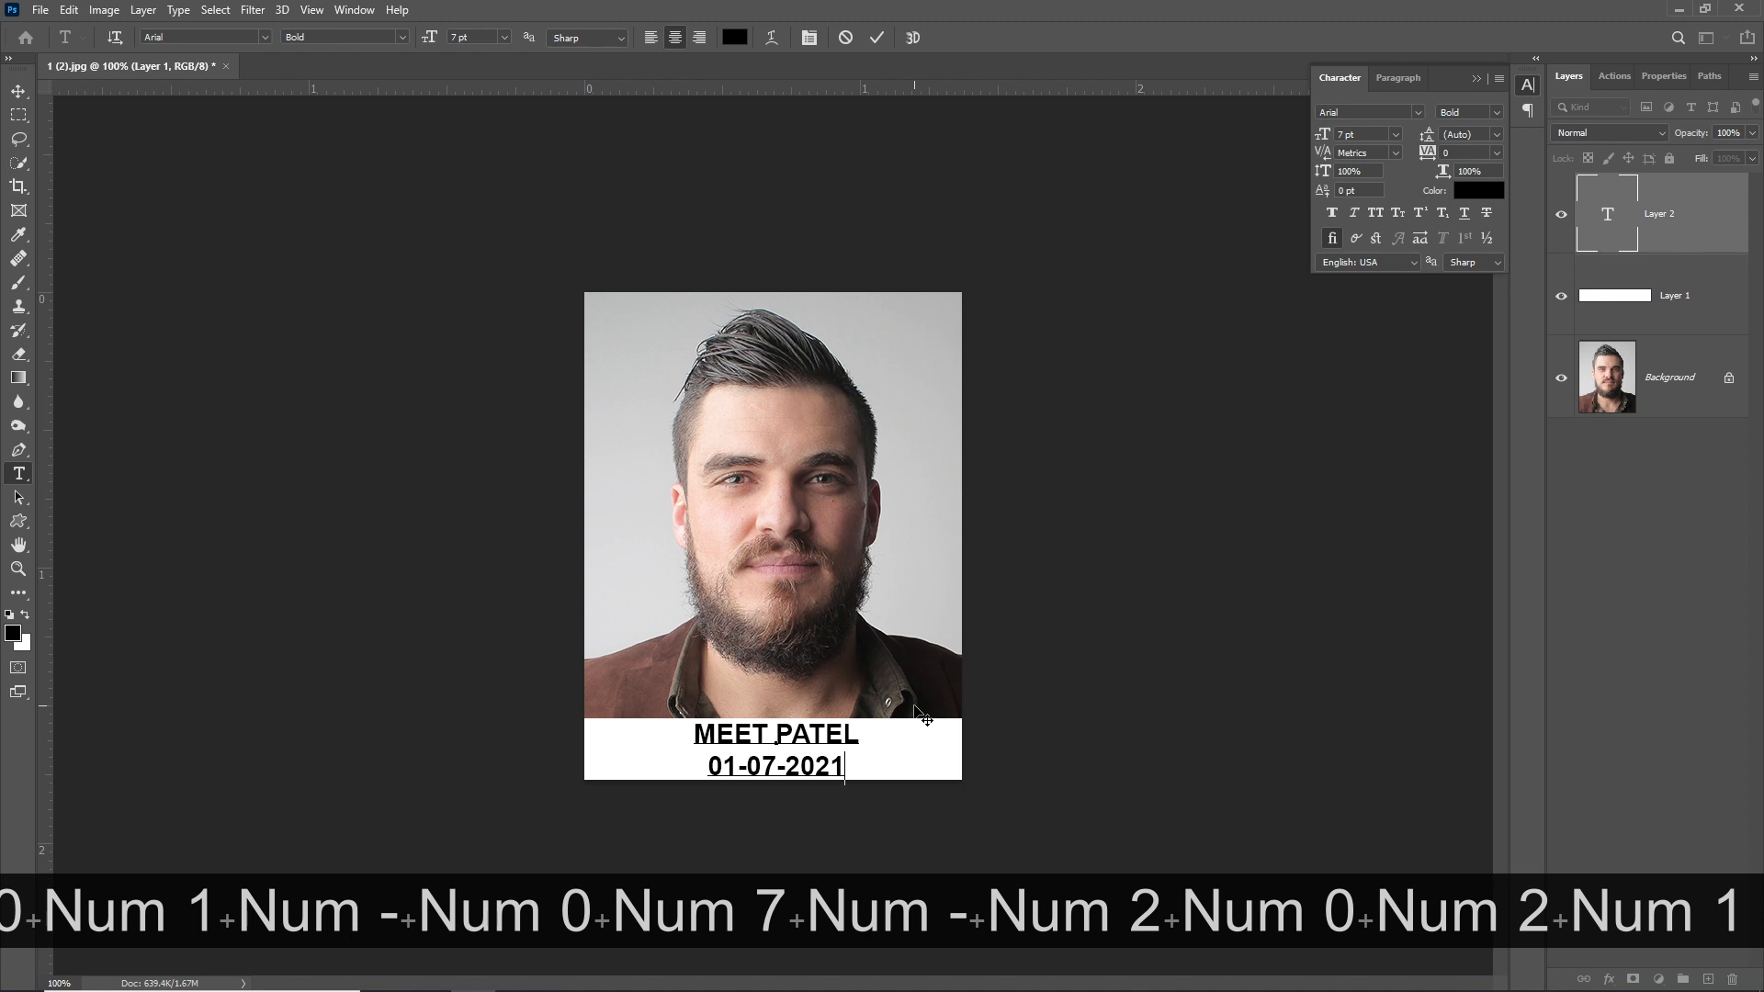
pyautogui.moveTo(842, 707); pyautogui.dragTo(845, 707)
pyautogui.press('Return')
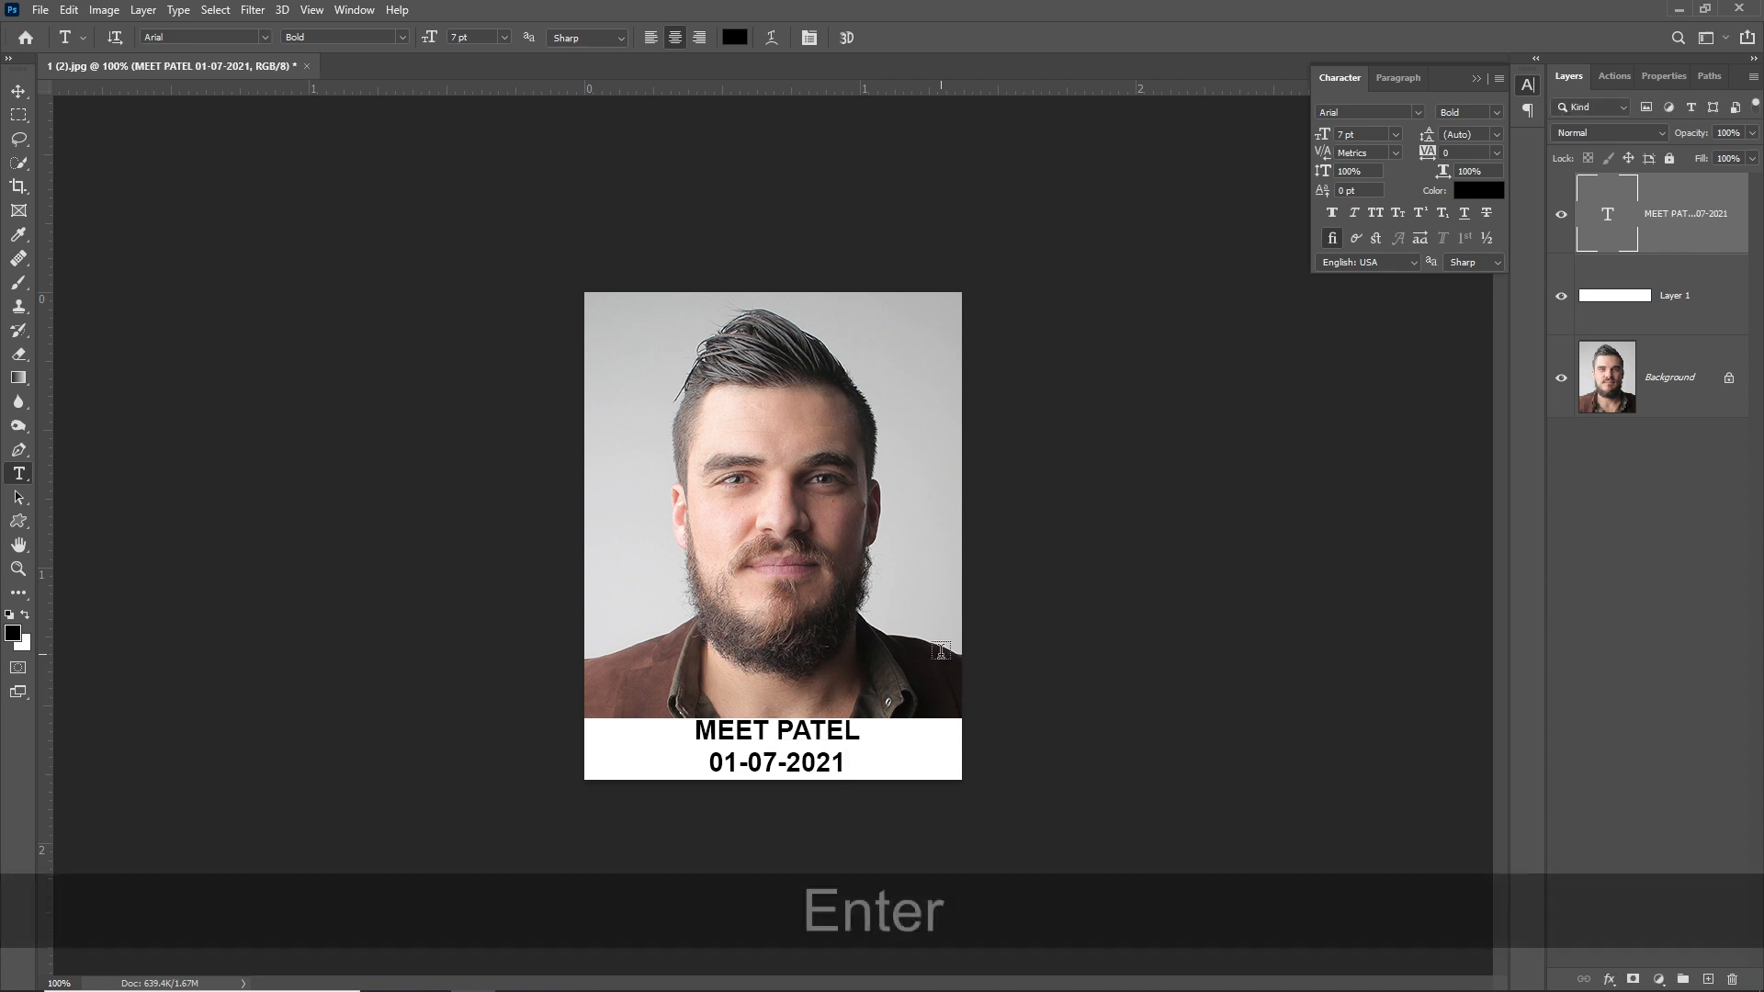
pyautogui.press('v')
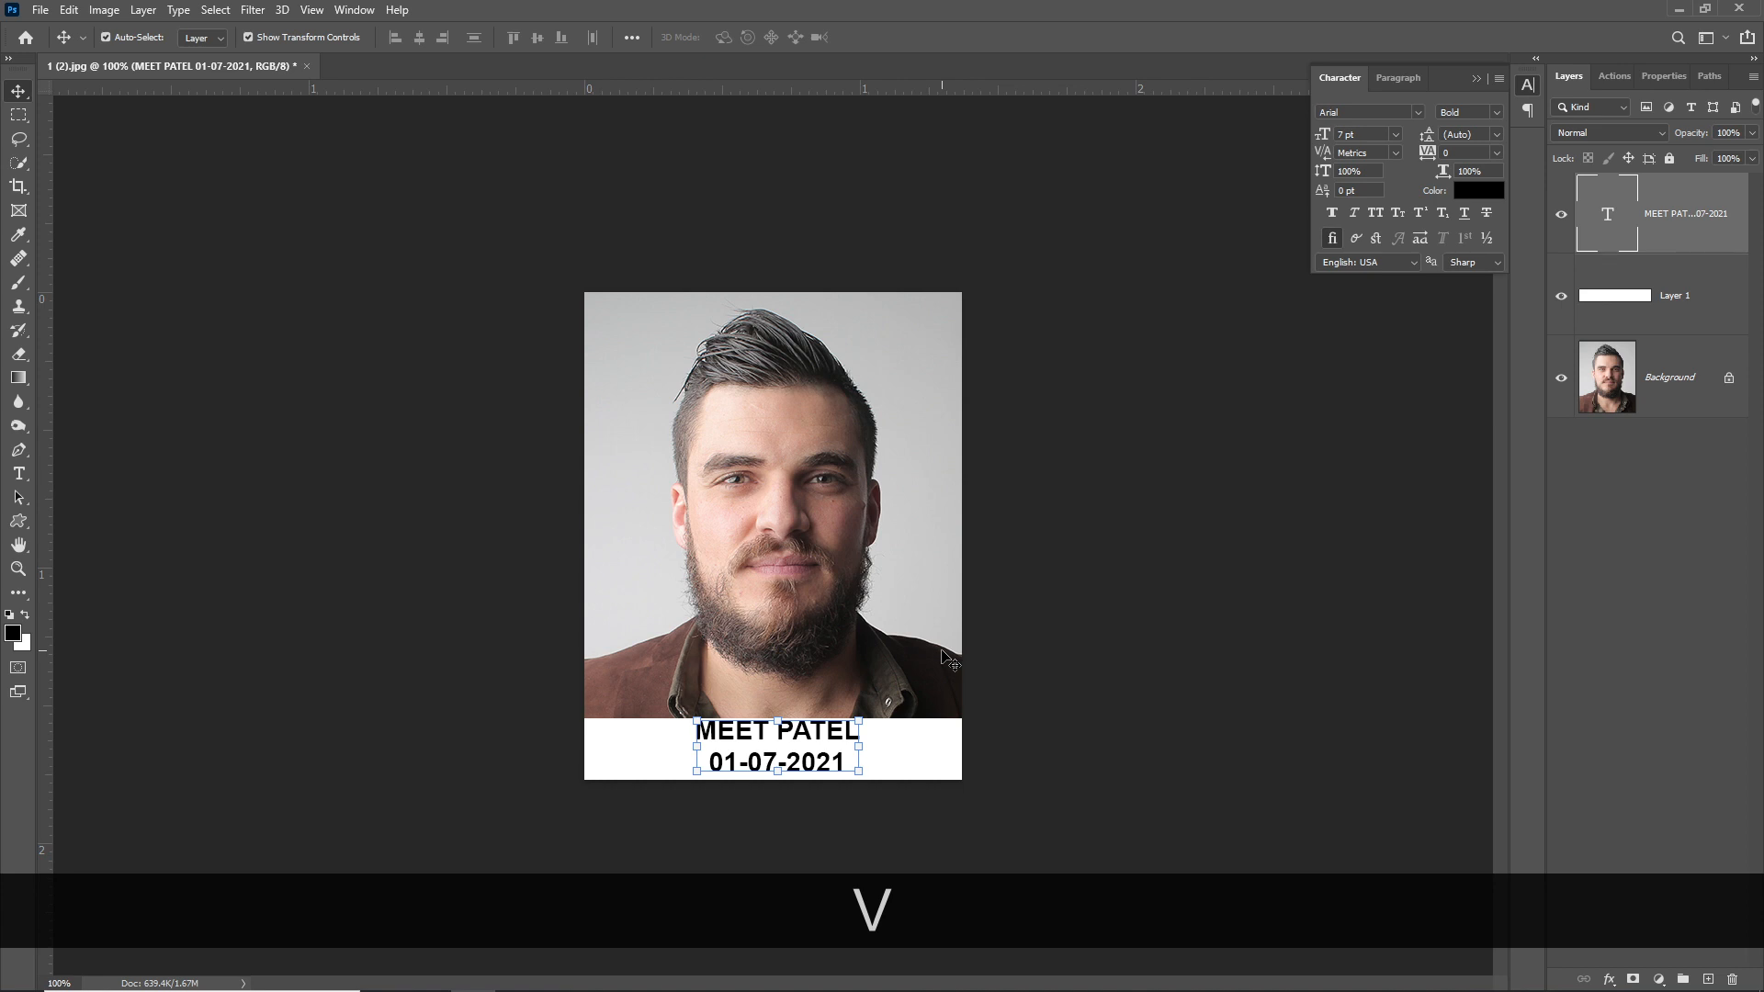
# - Merge all layers and stroke the whole image with a 2 px border
pyautogui.hotkey('ctrl', 'shift', 'e')
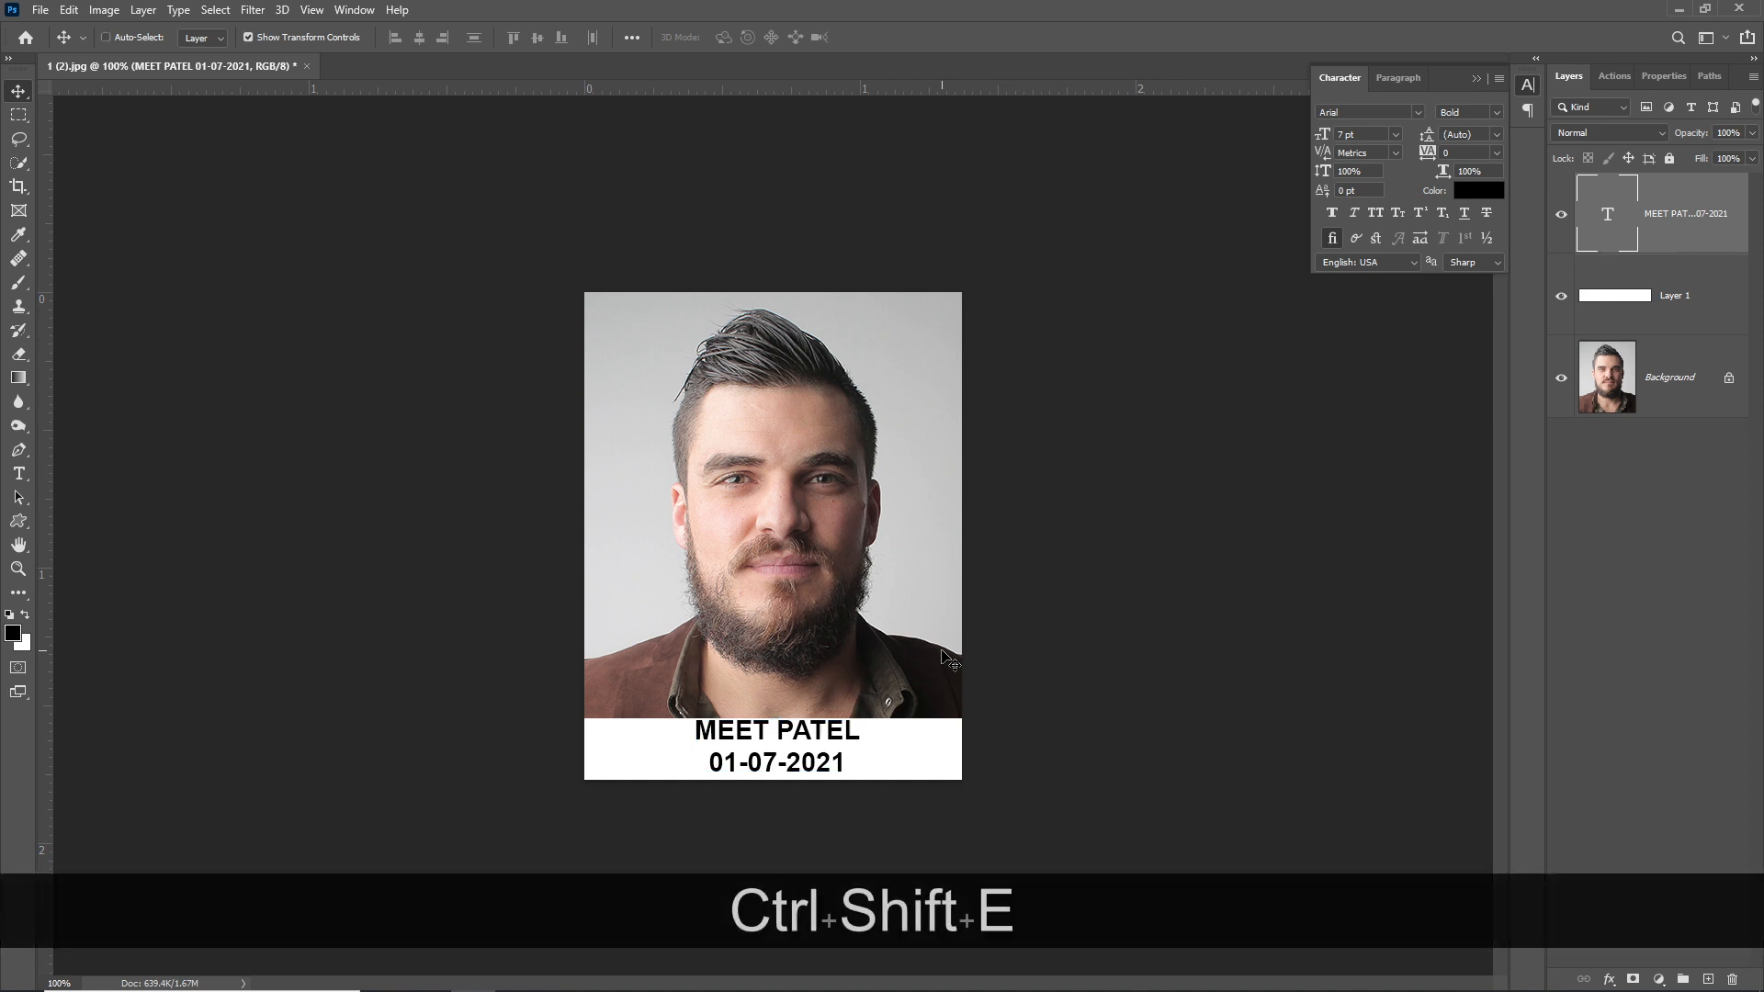
pyautogui.hotkey('ctrl', 'a')
pyautogui.hotkey('alt', 'e')
pyautogui.press('s')
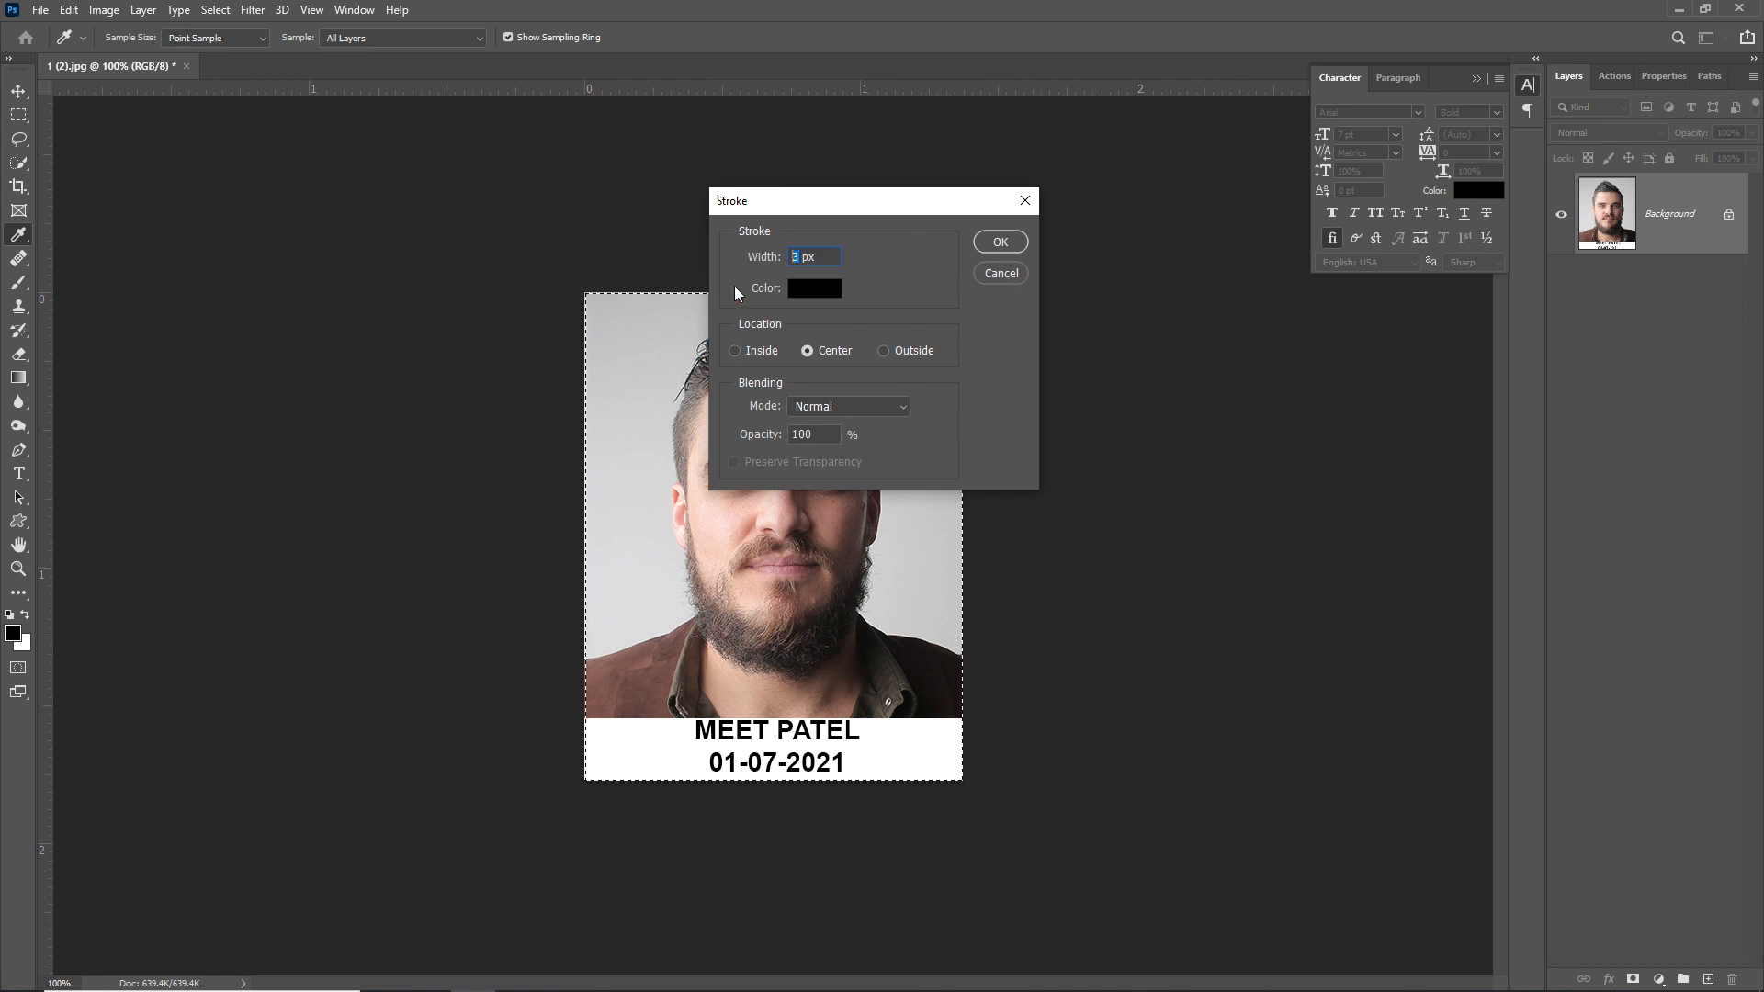
pyautogui.write('2')
pyautogui.press('Return')
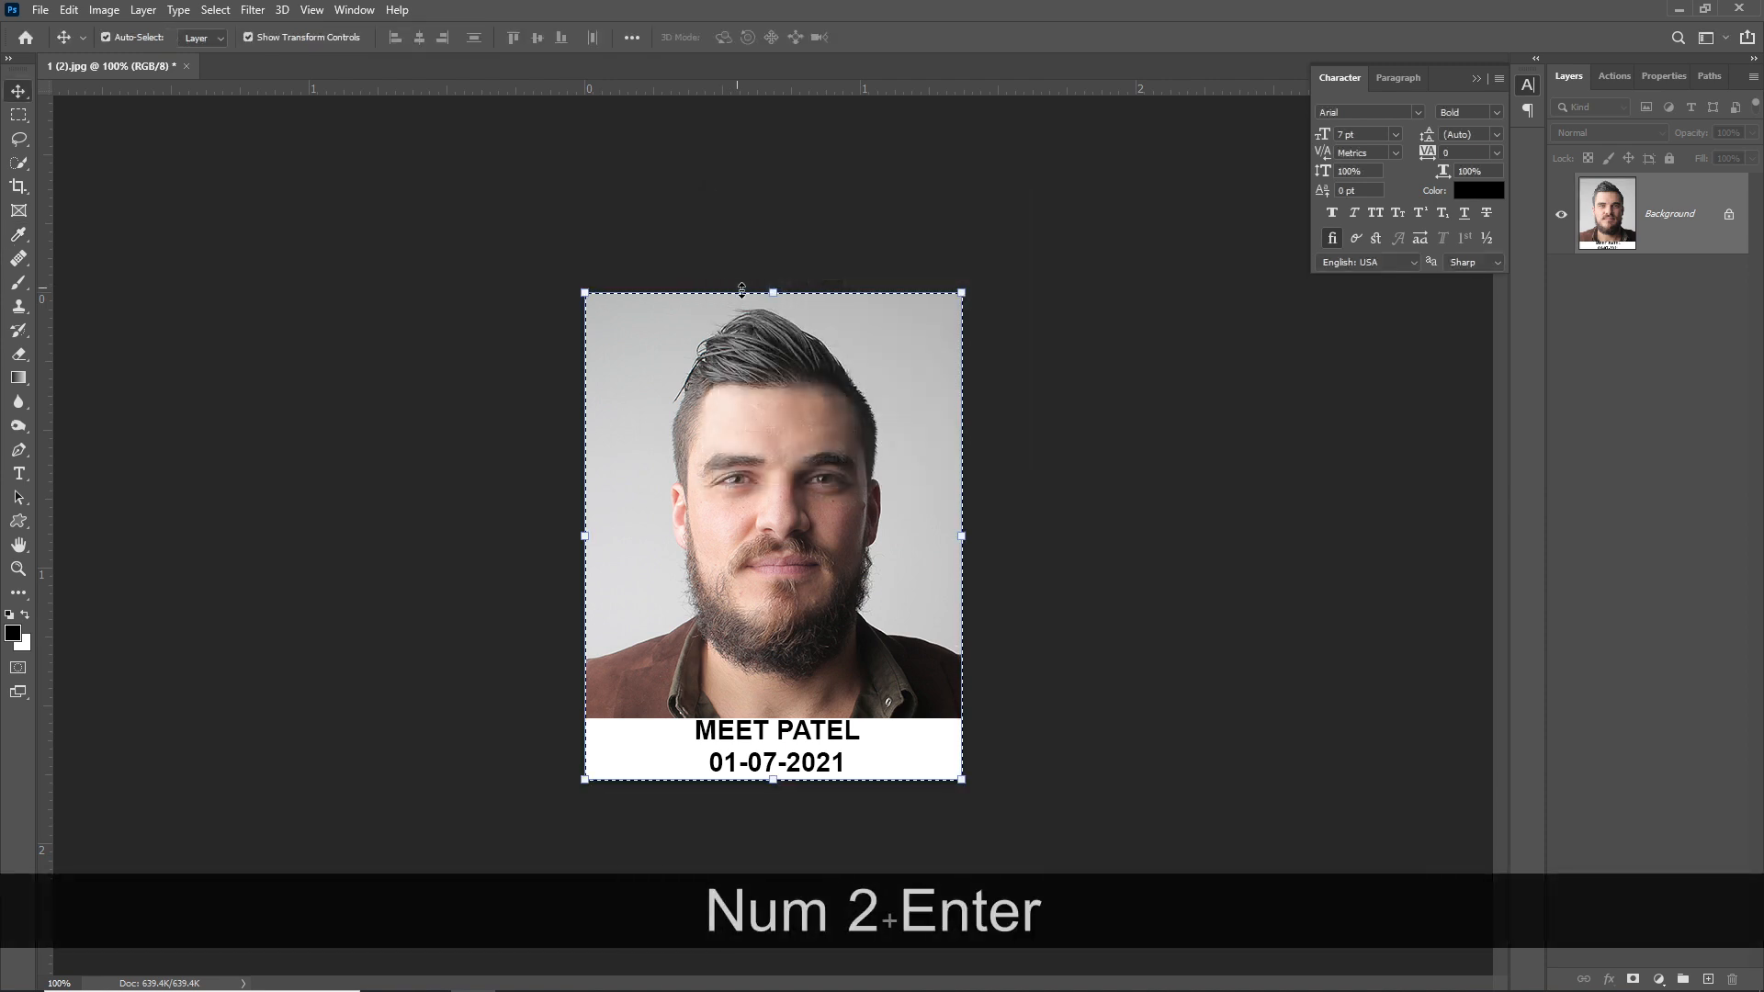
pyautogui.hotkey('ctrl', 'd')
# - Enlarge the canvas to 1.5 × 2 in to add a white margin around the photo
pyautogui.hotkey('ctrl', 'alt', 'c')
pyautogui.write('1.5')
pyautogui.press('Tab')
pyautogui.press('Tab')
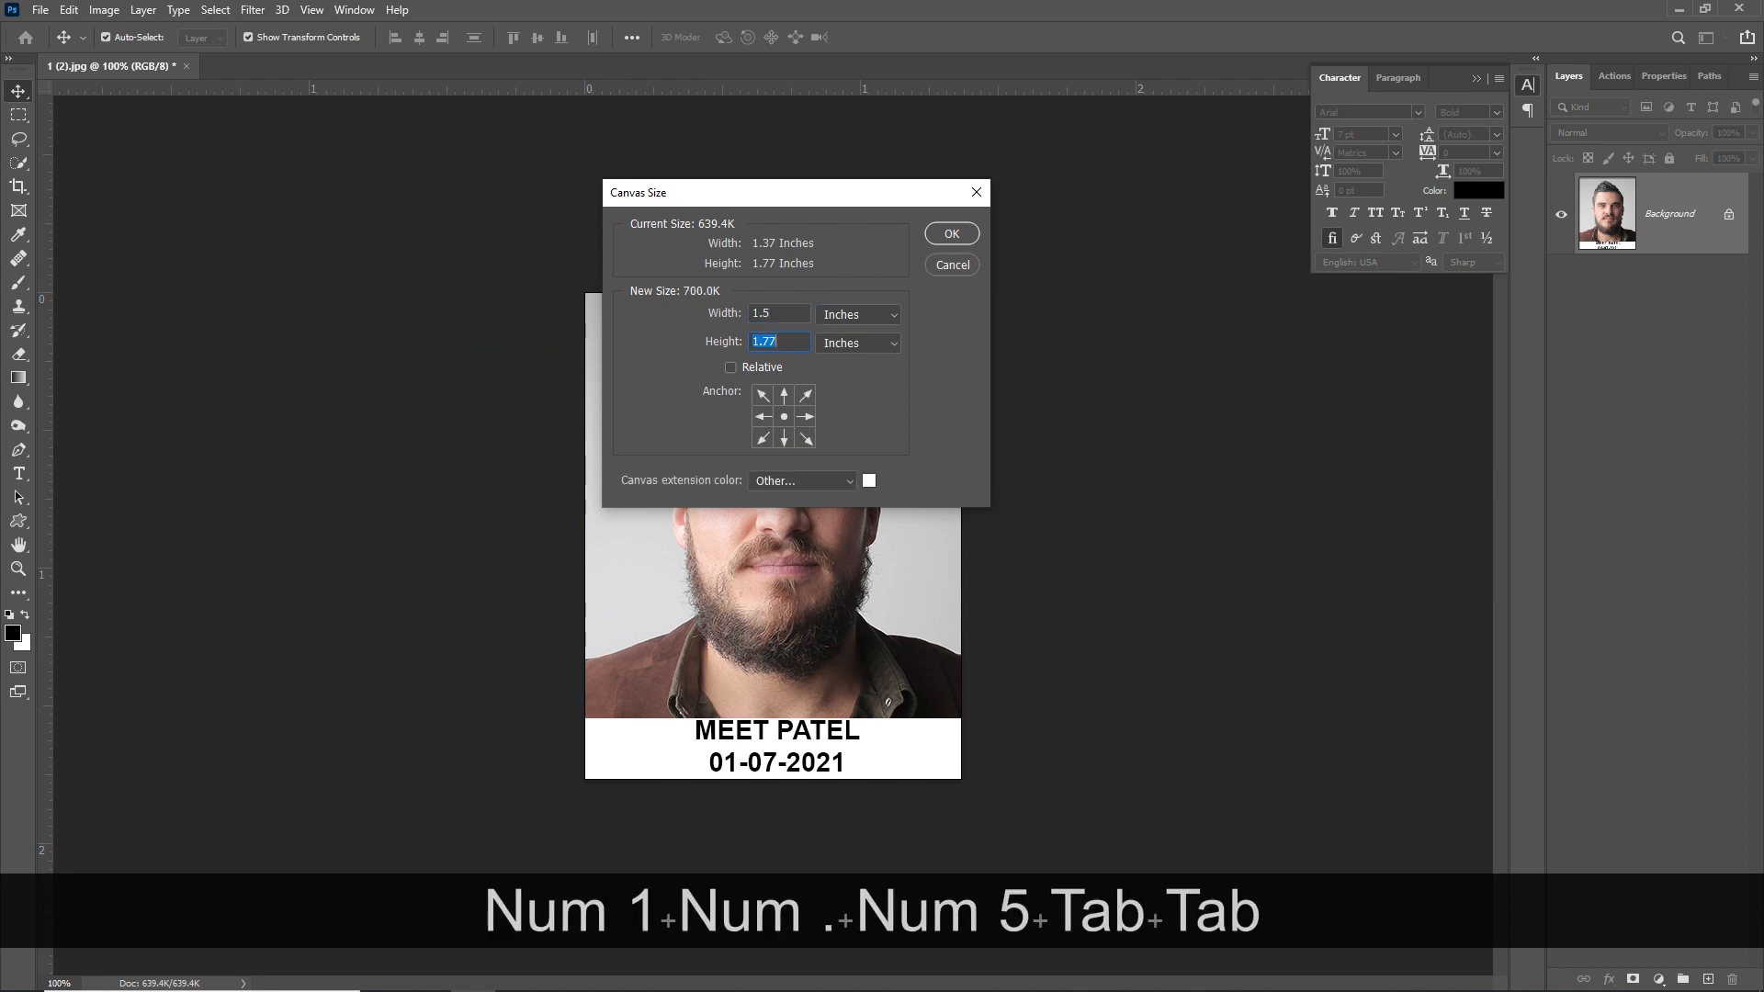
pyautogui.write('2')
pyautogui.click(964, 234)
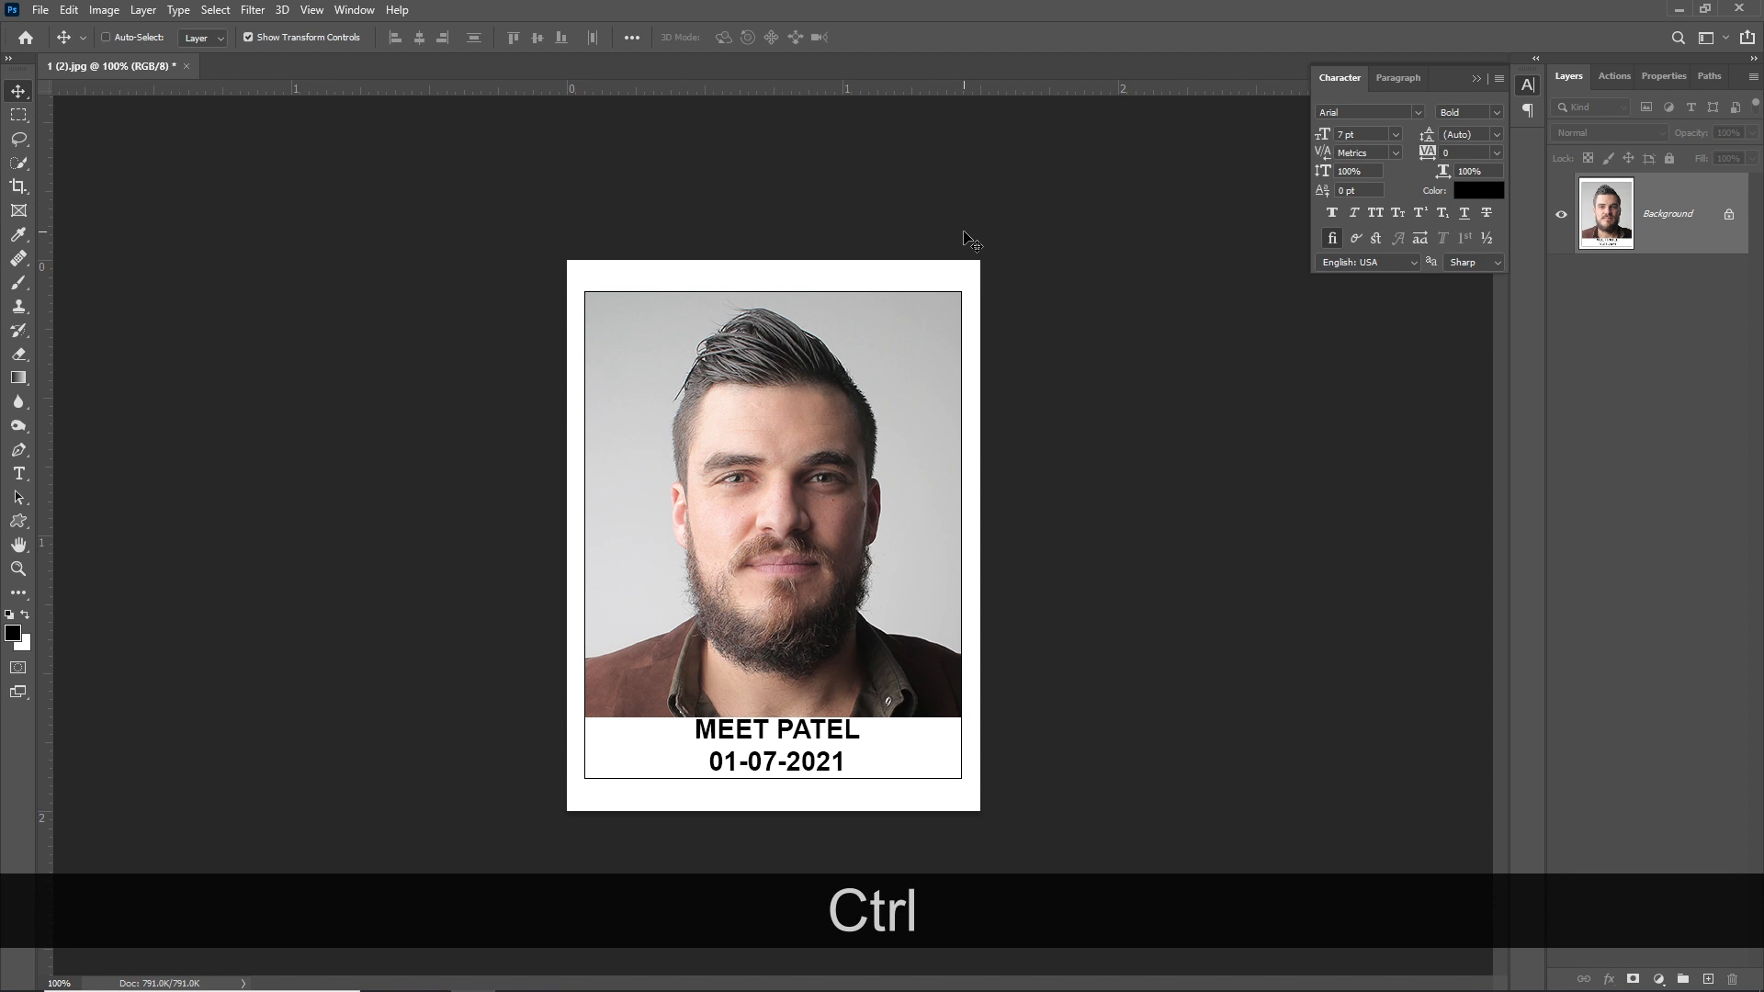
pyautogui.press('ctrl')
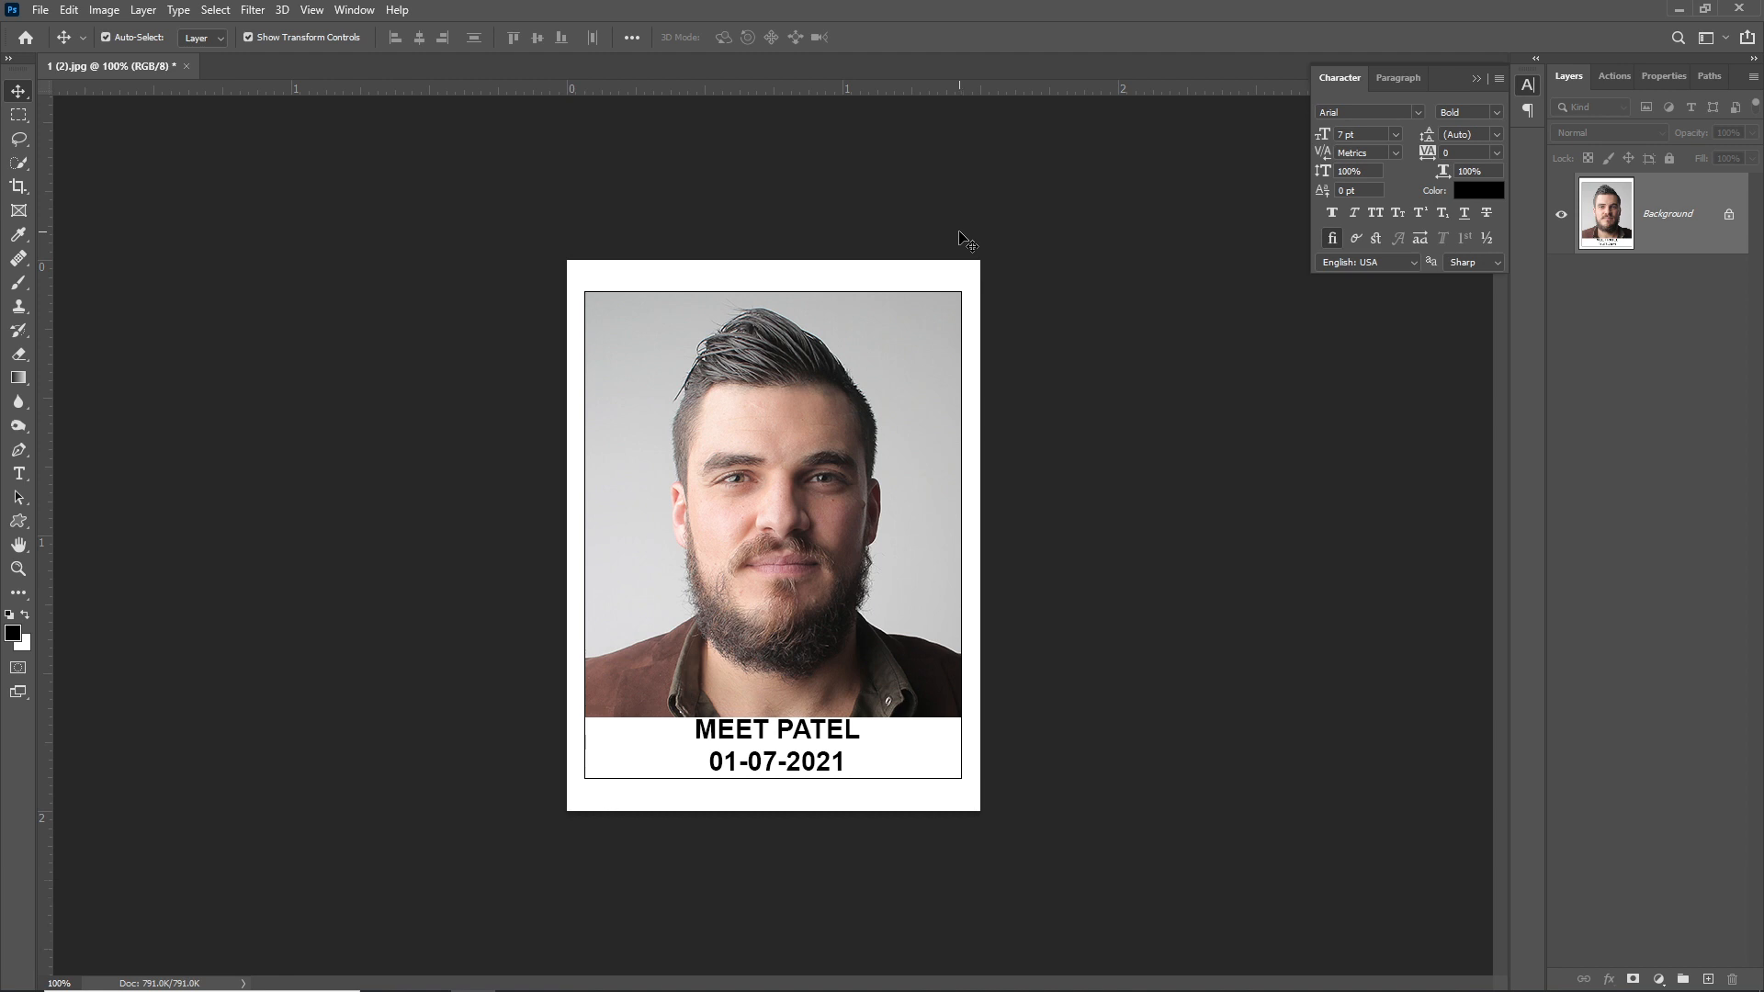
pyautogui.hotkey('ctrl', 'shift', 's')
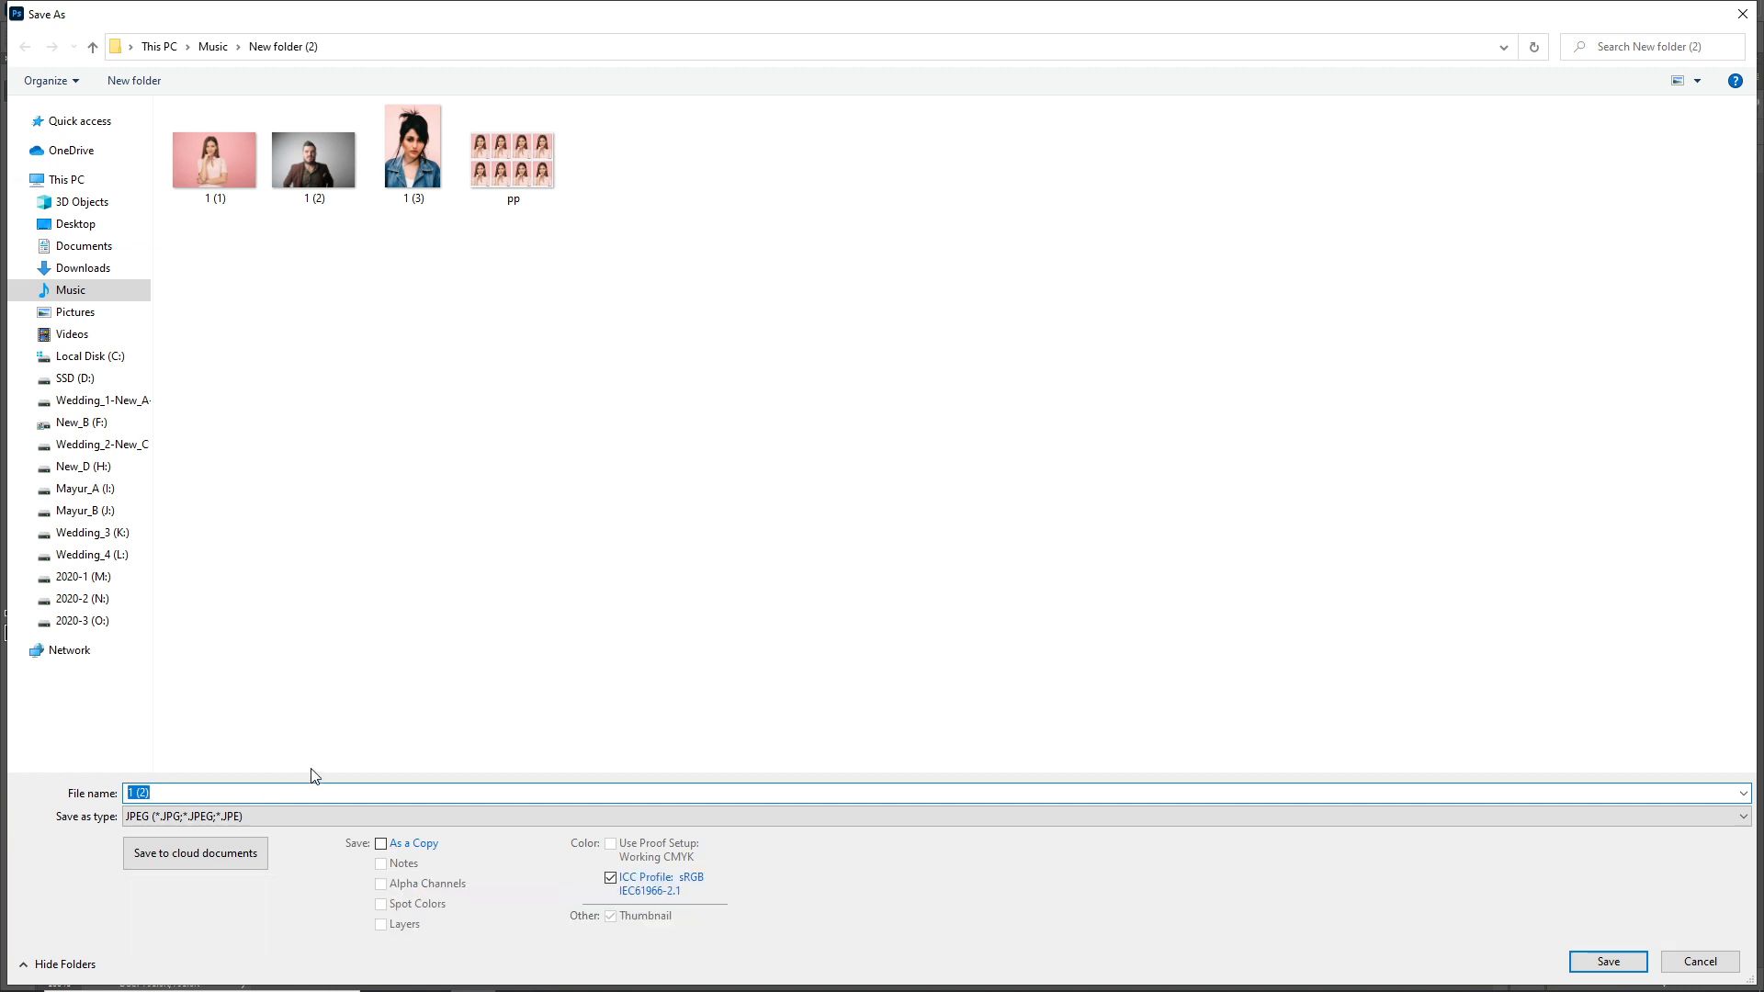
# - Save the image as Baseline (Standard) JPEG 'PP-1', then undo the canvas enlargement
pyautogui.write('PP')
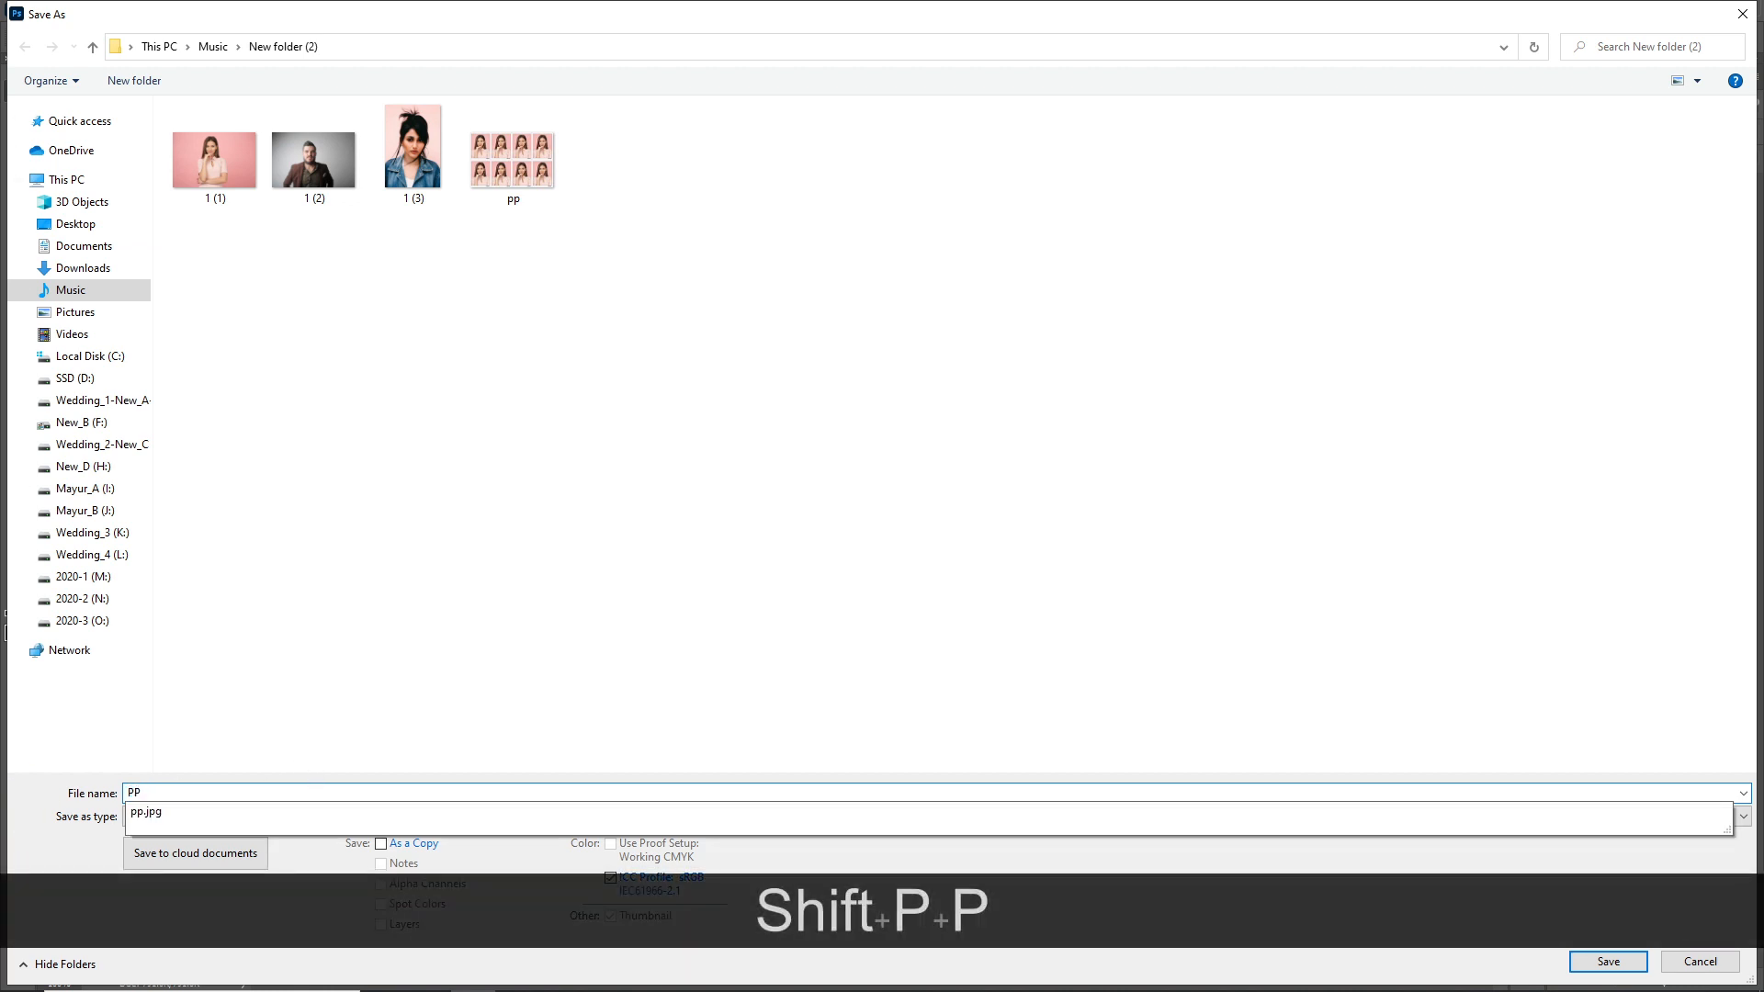
pyautogui.write('-1')
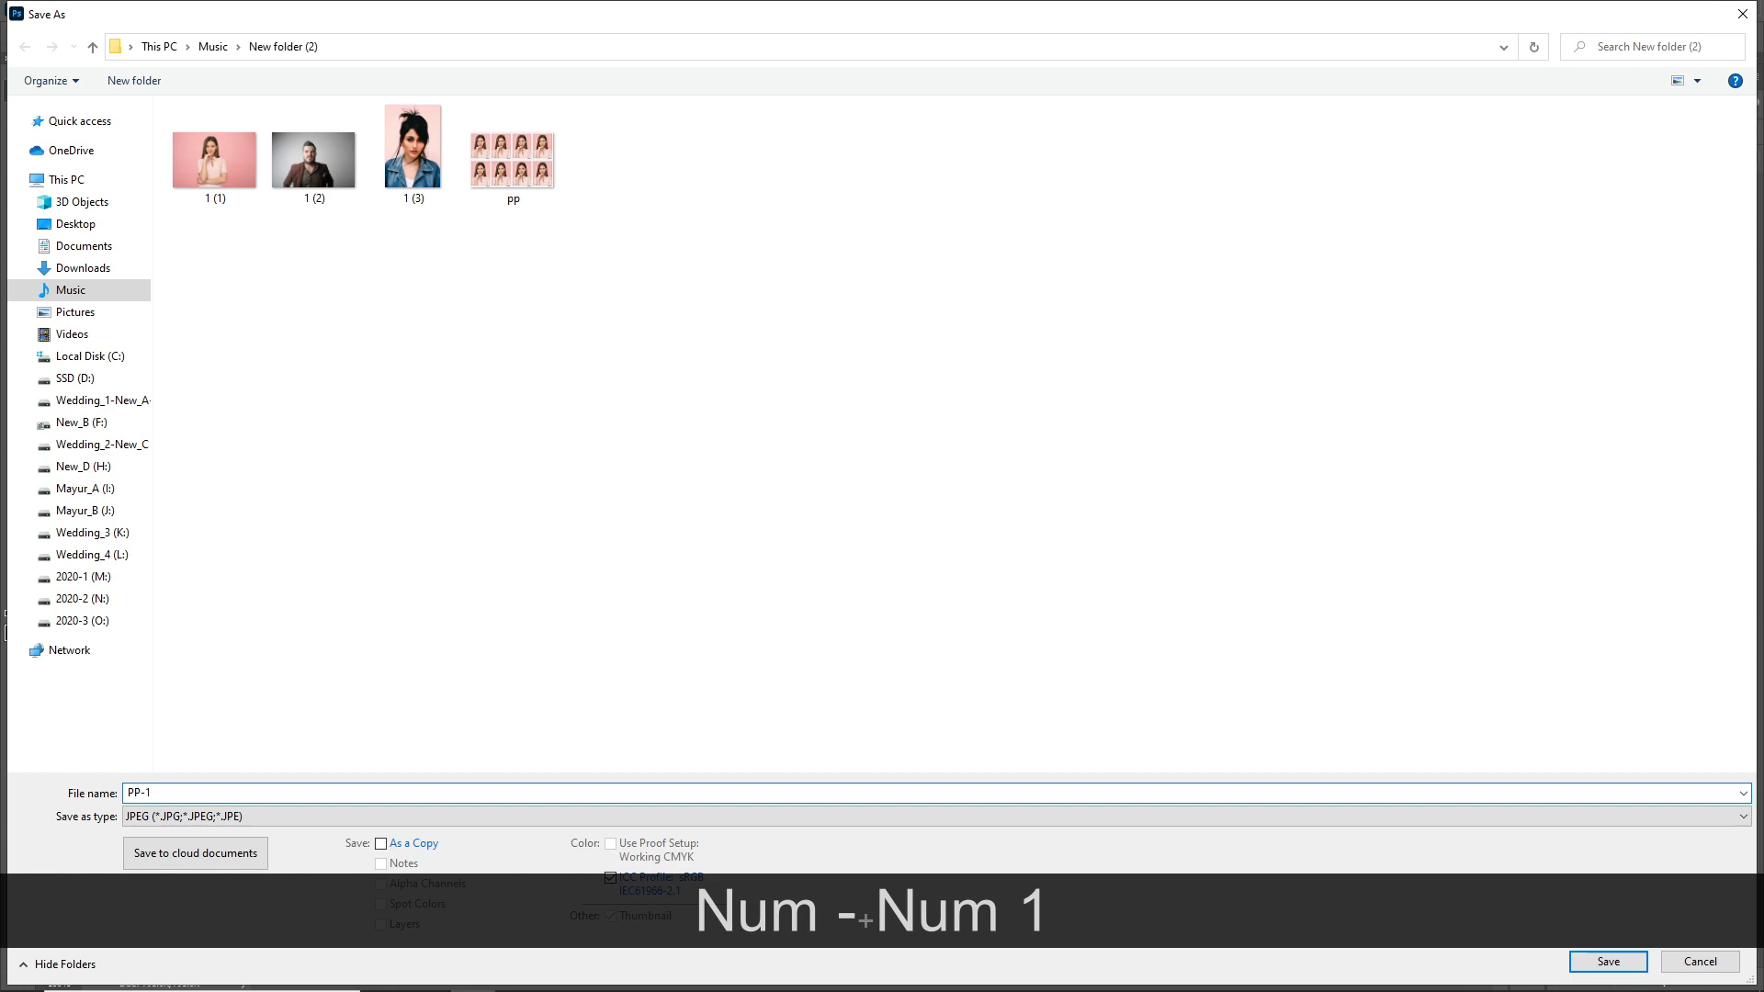
pyautogui.press('Return')
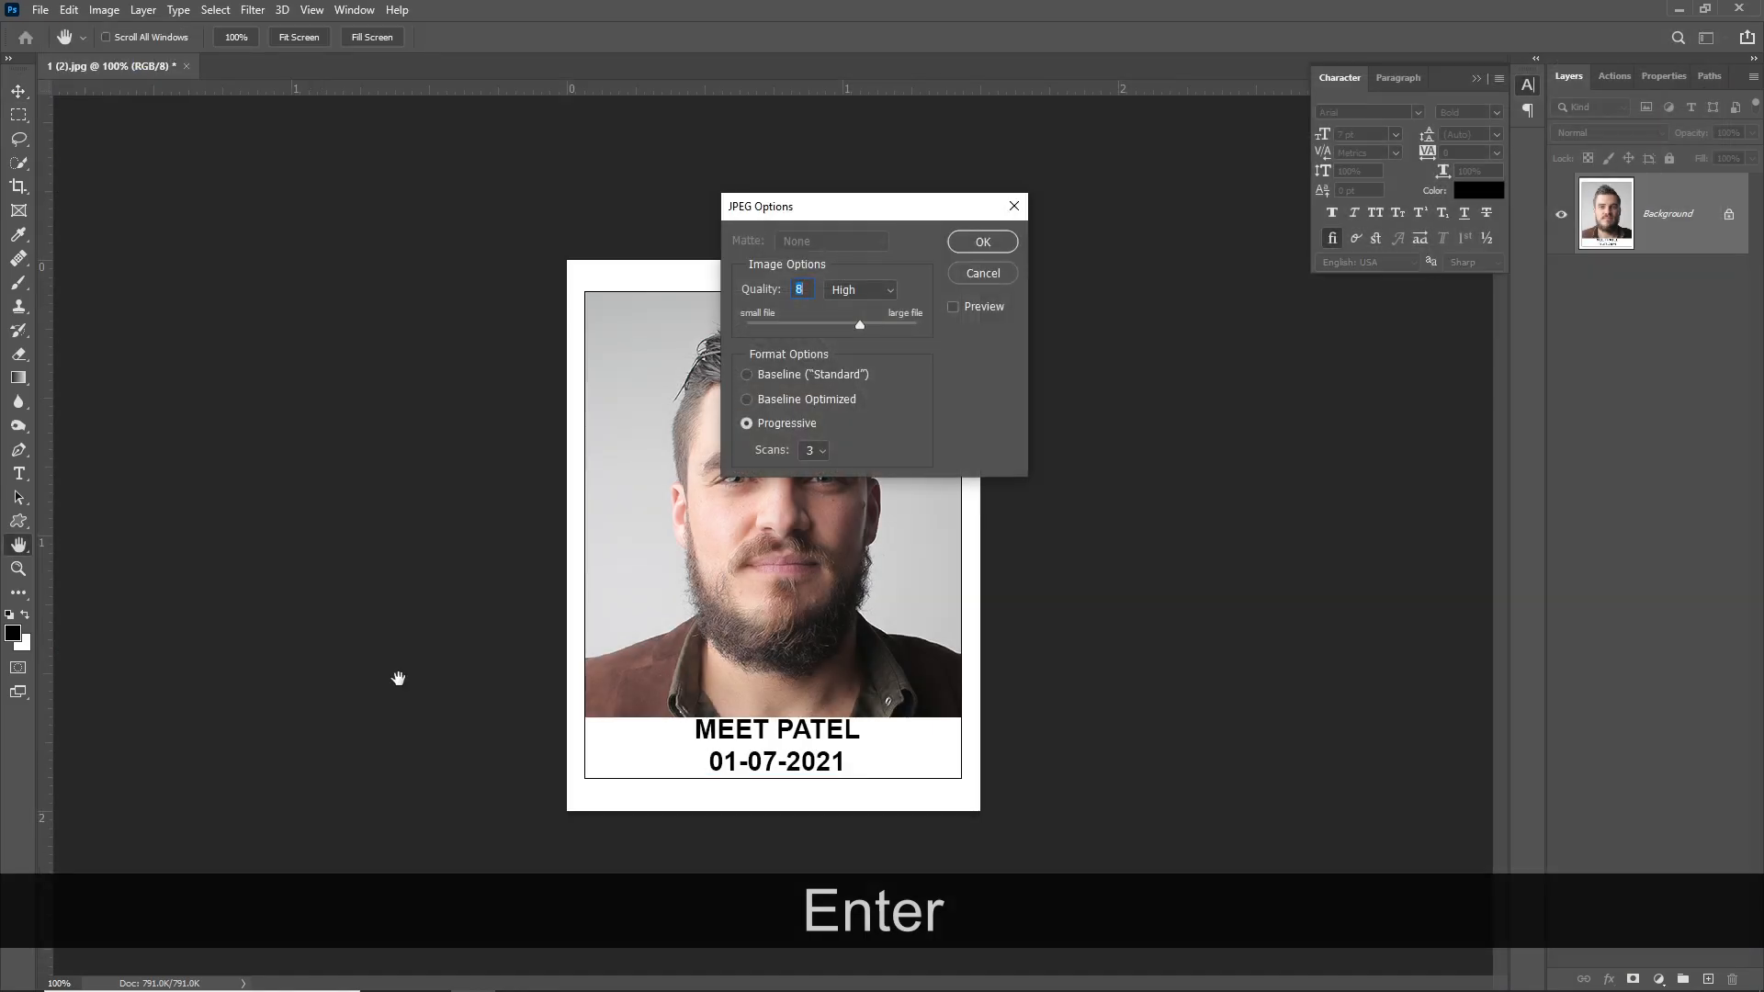
pyautogui.click(746, 374)
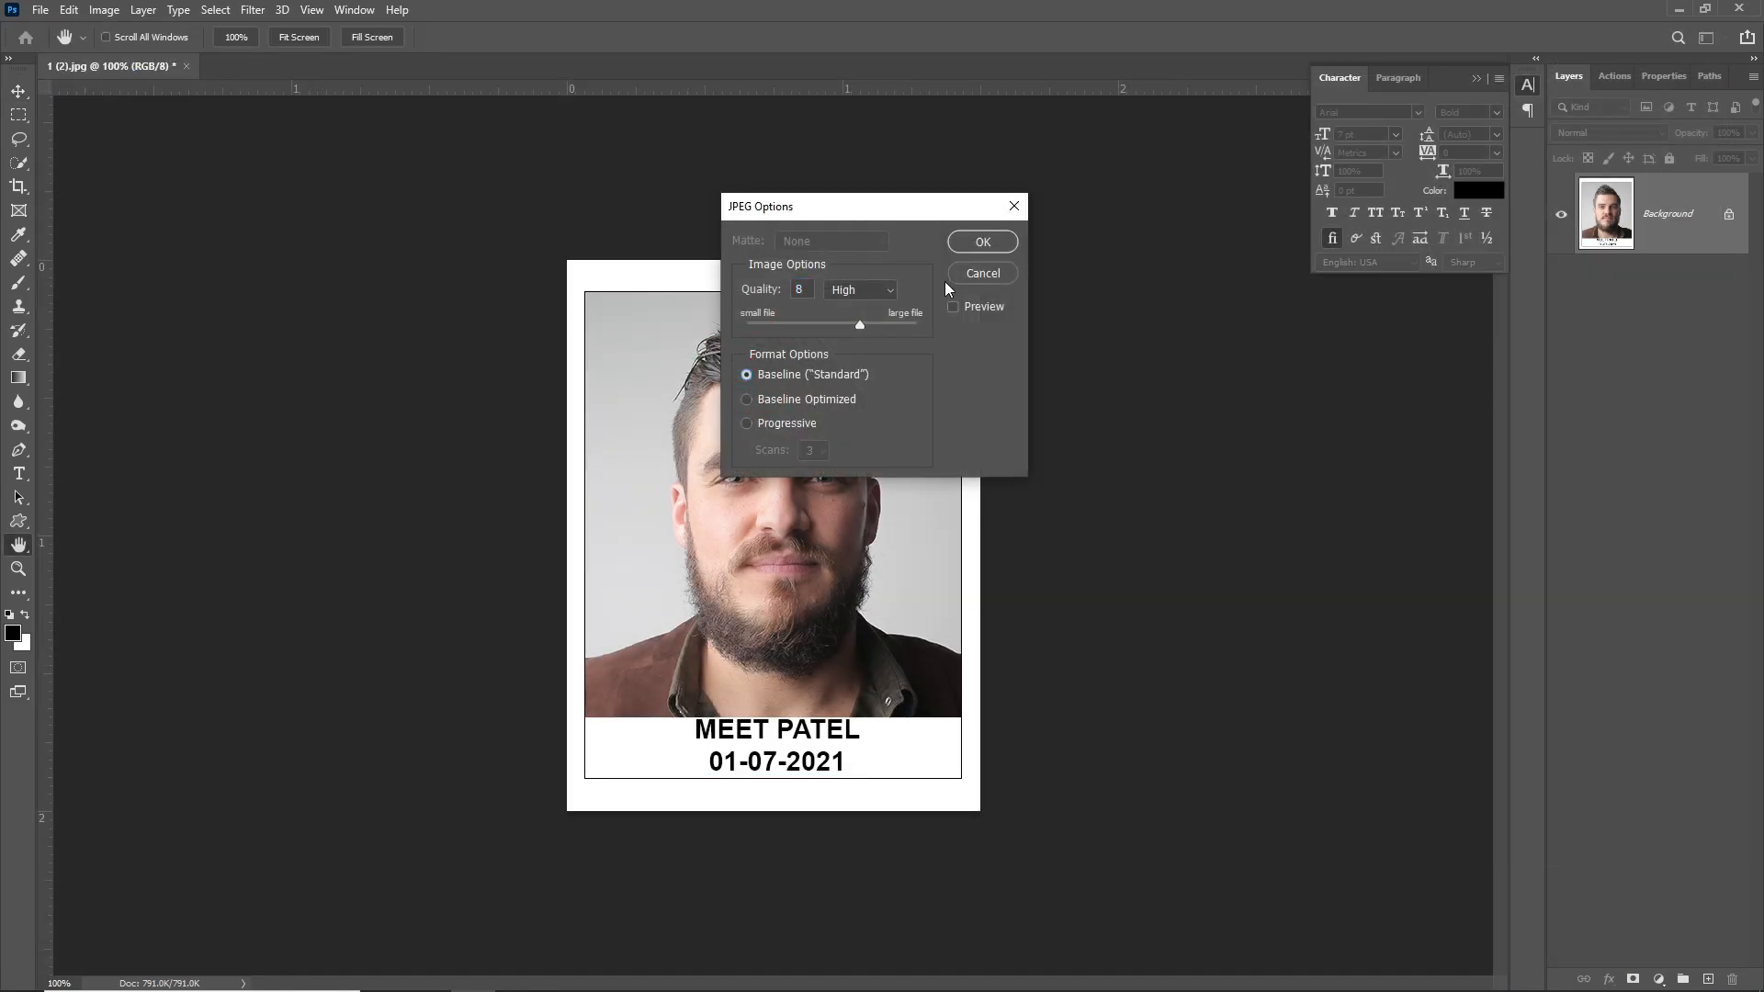
pyautogui.click(978, 243)
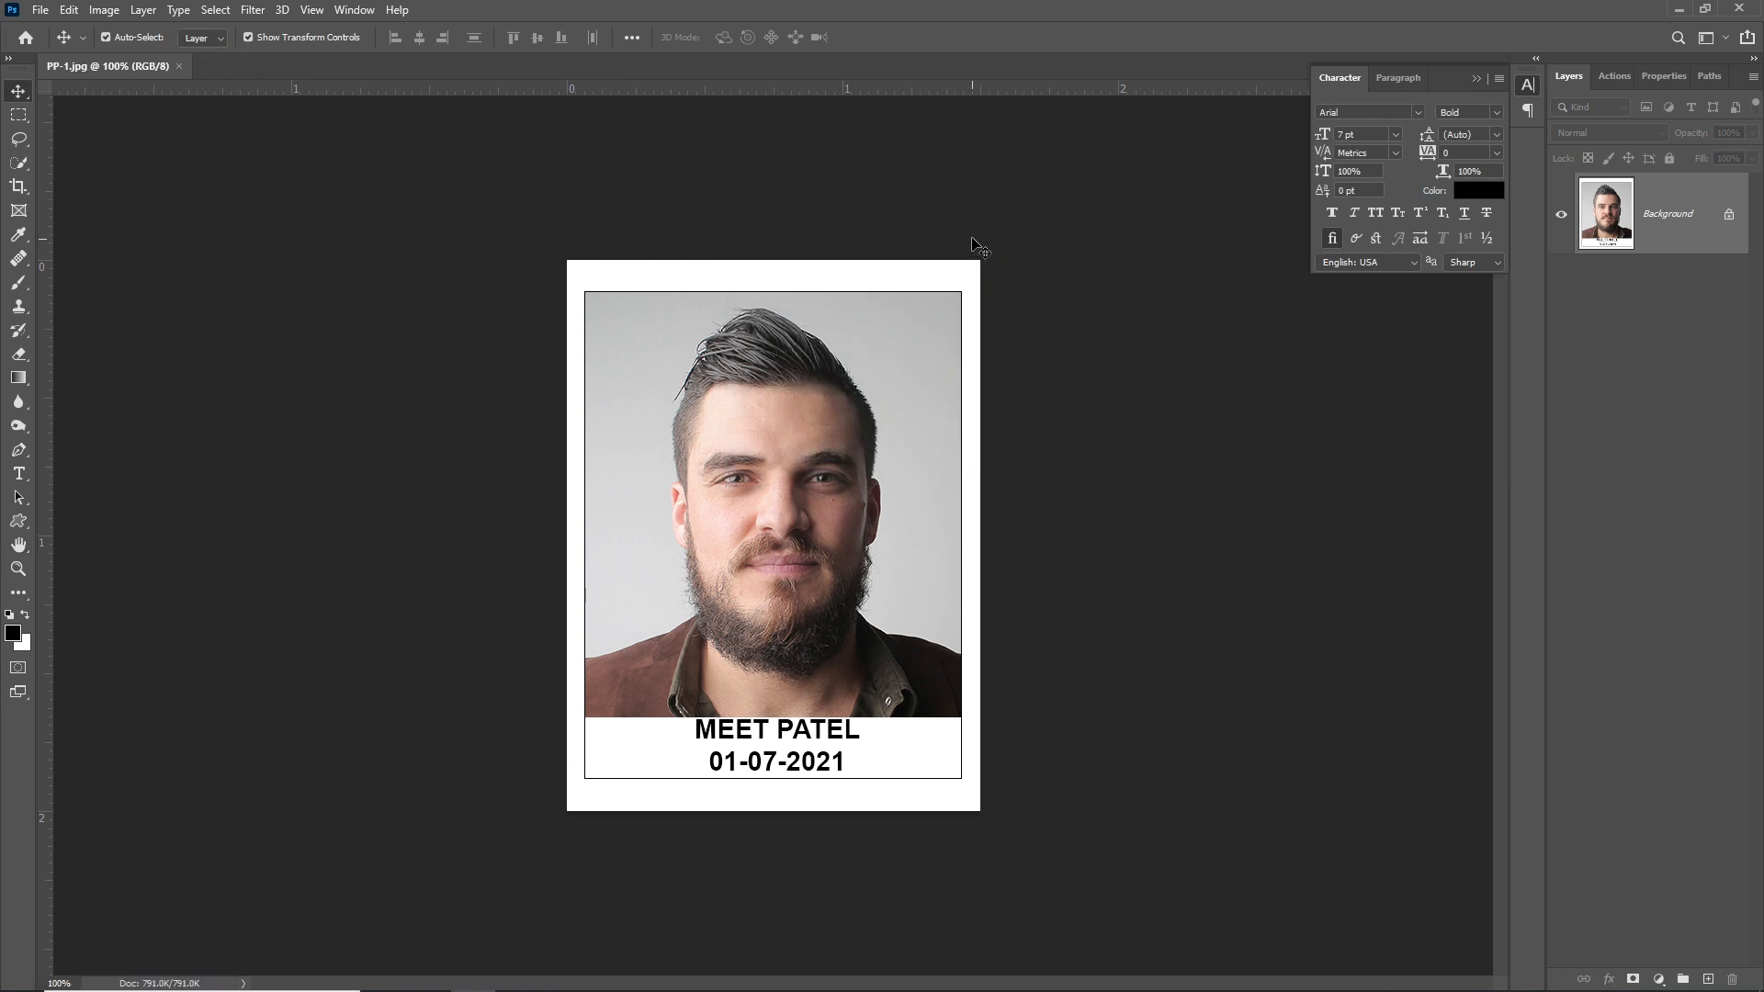
pyautogui.hotkey('ctrl', 'z')
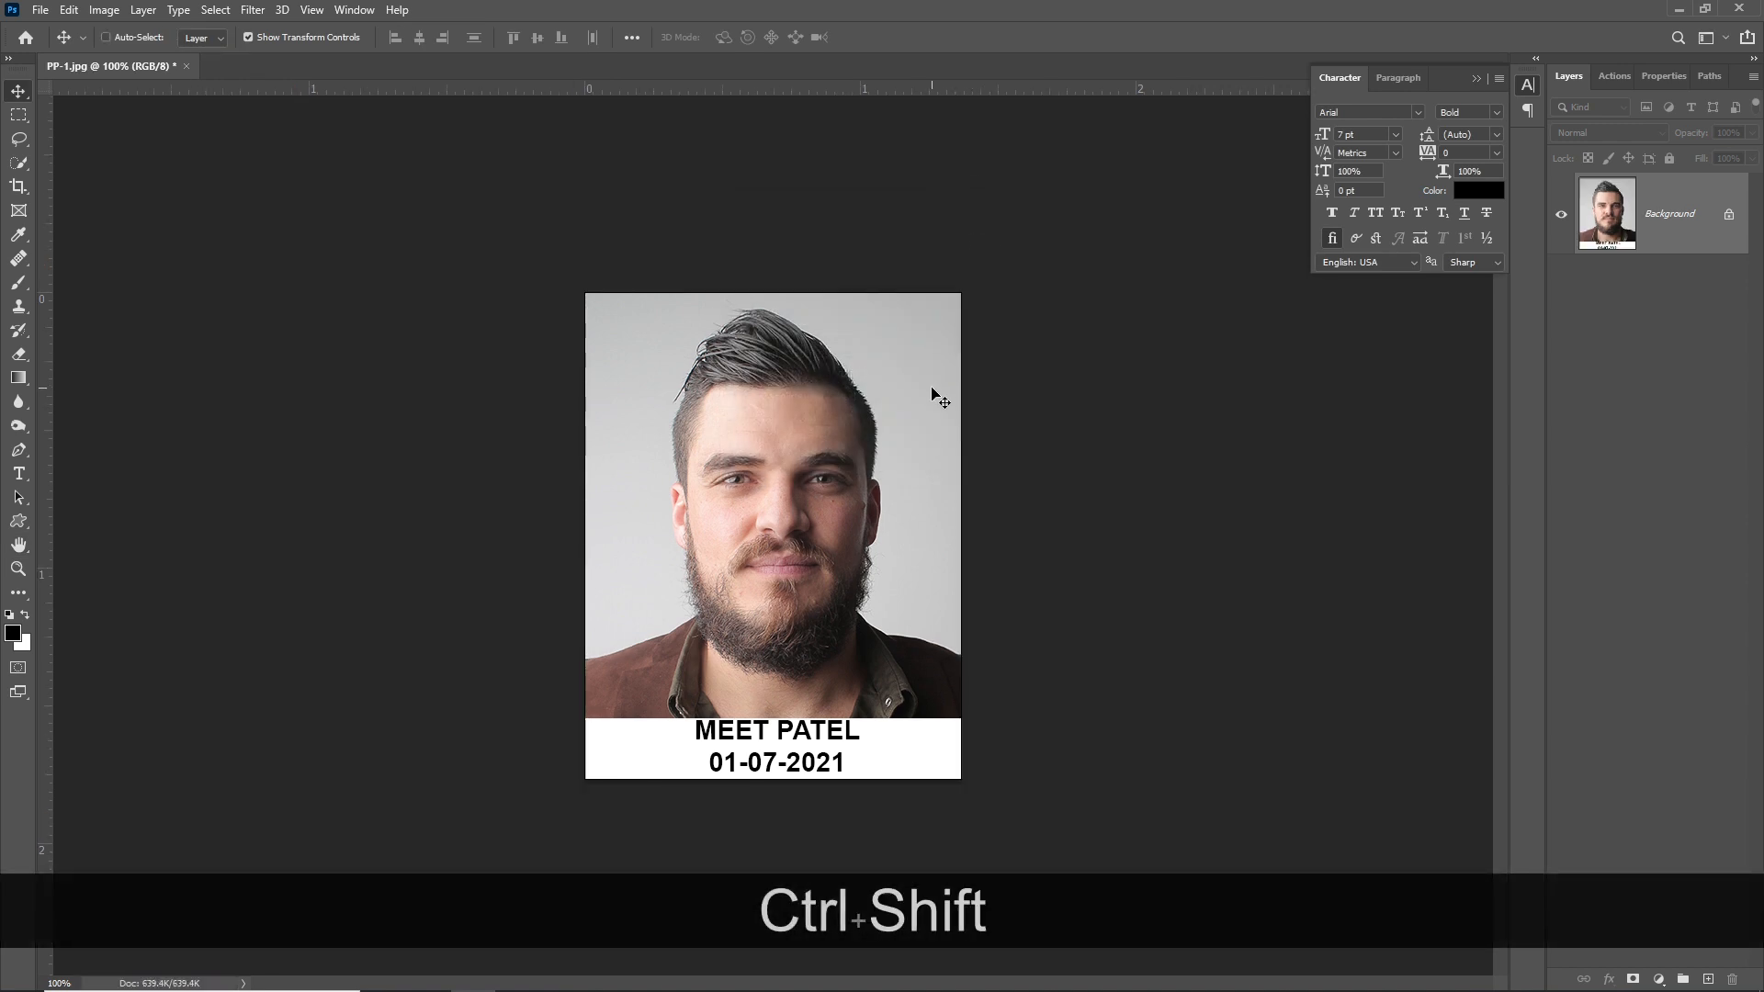
# - Resize the portrait to 200 px wide (200 × 258 px) in Image Size
pyautogui.hotkey('ctrl', 'shift', 'alt', 'i')
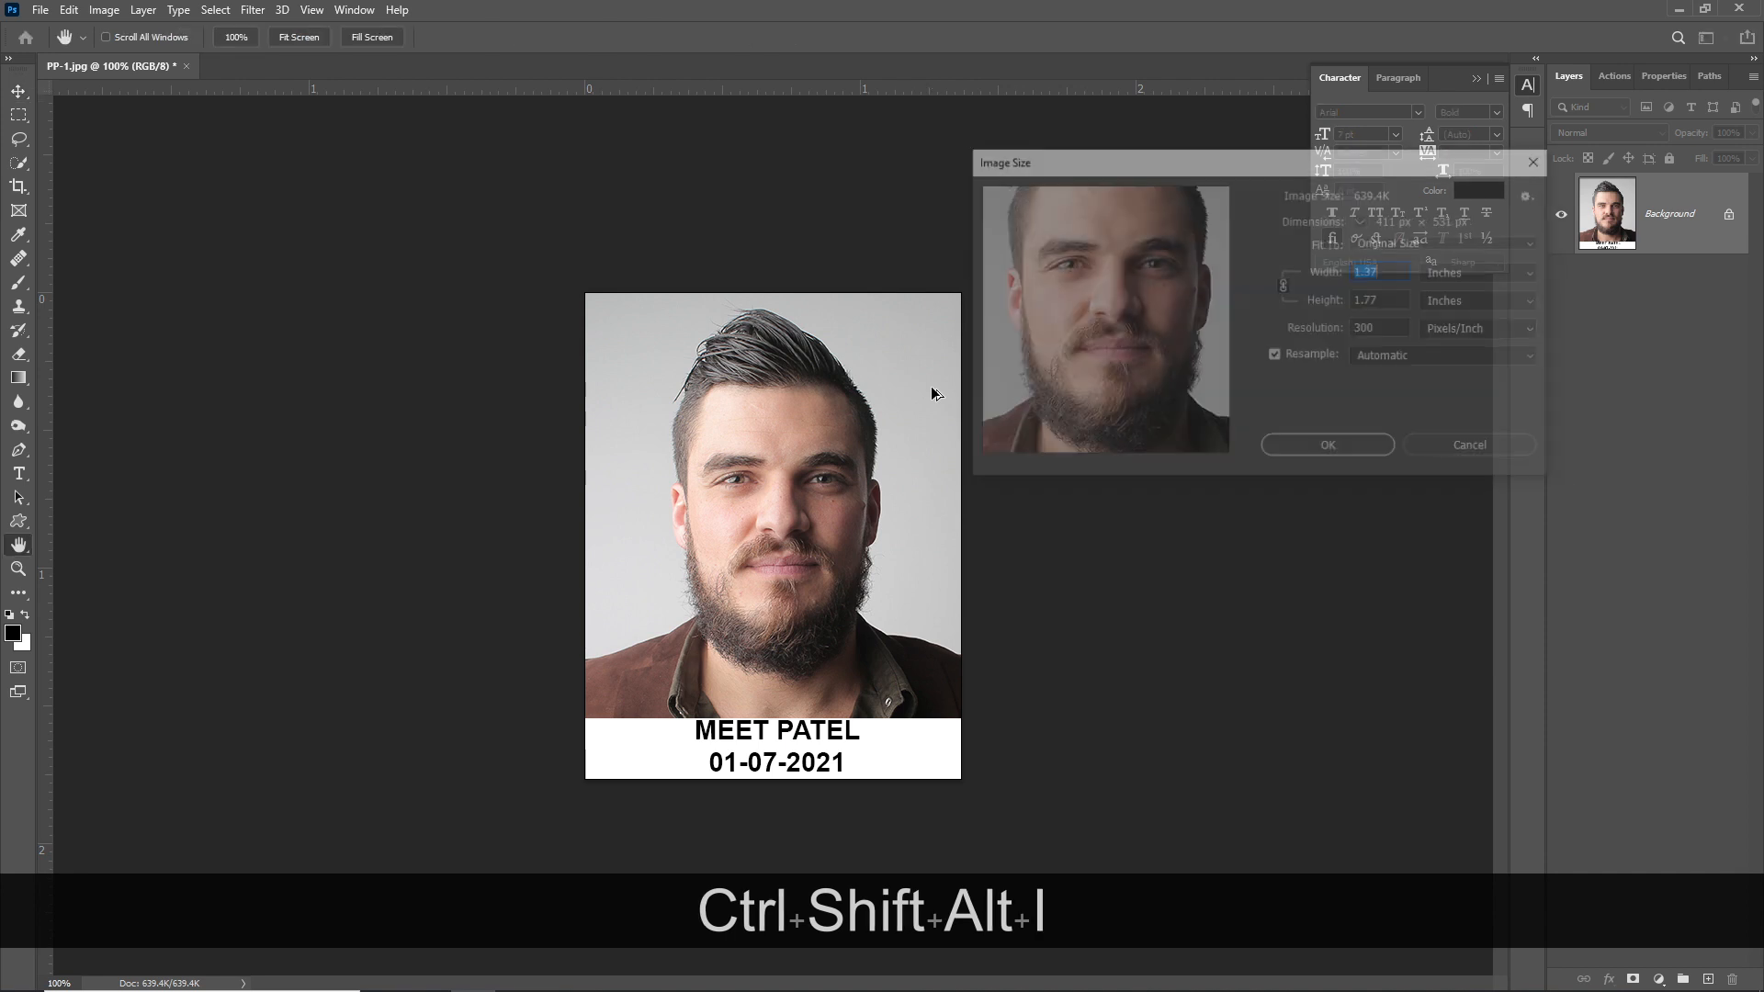
pyautogui.click(1455, 279)
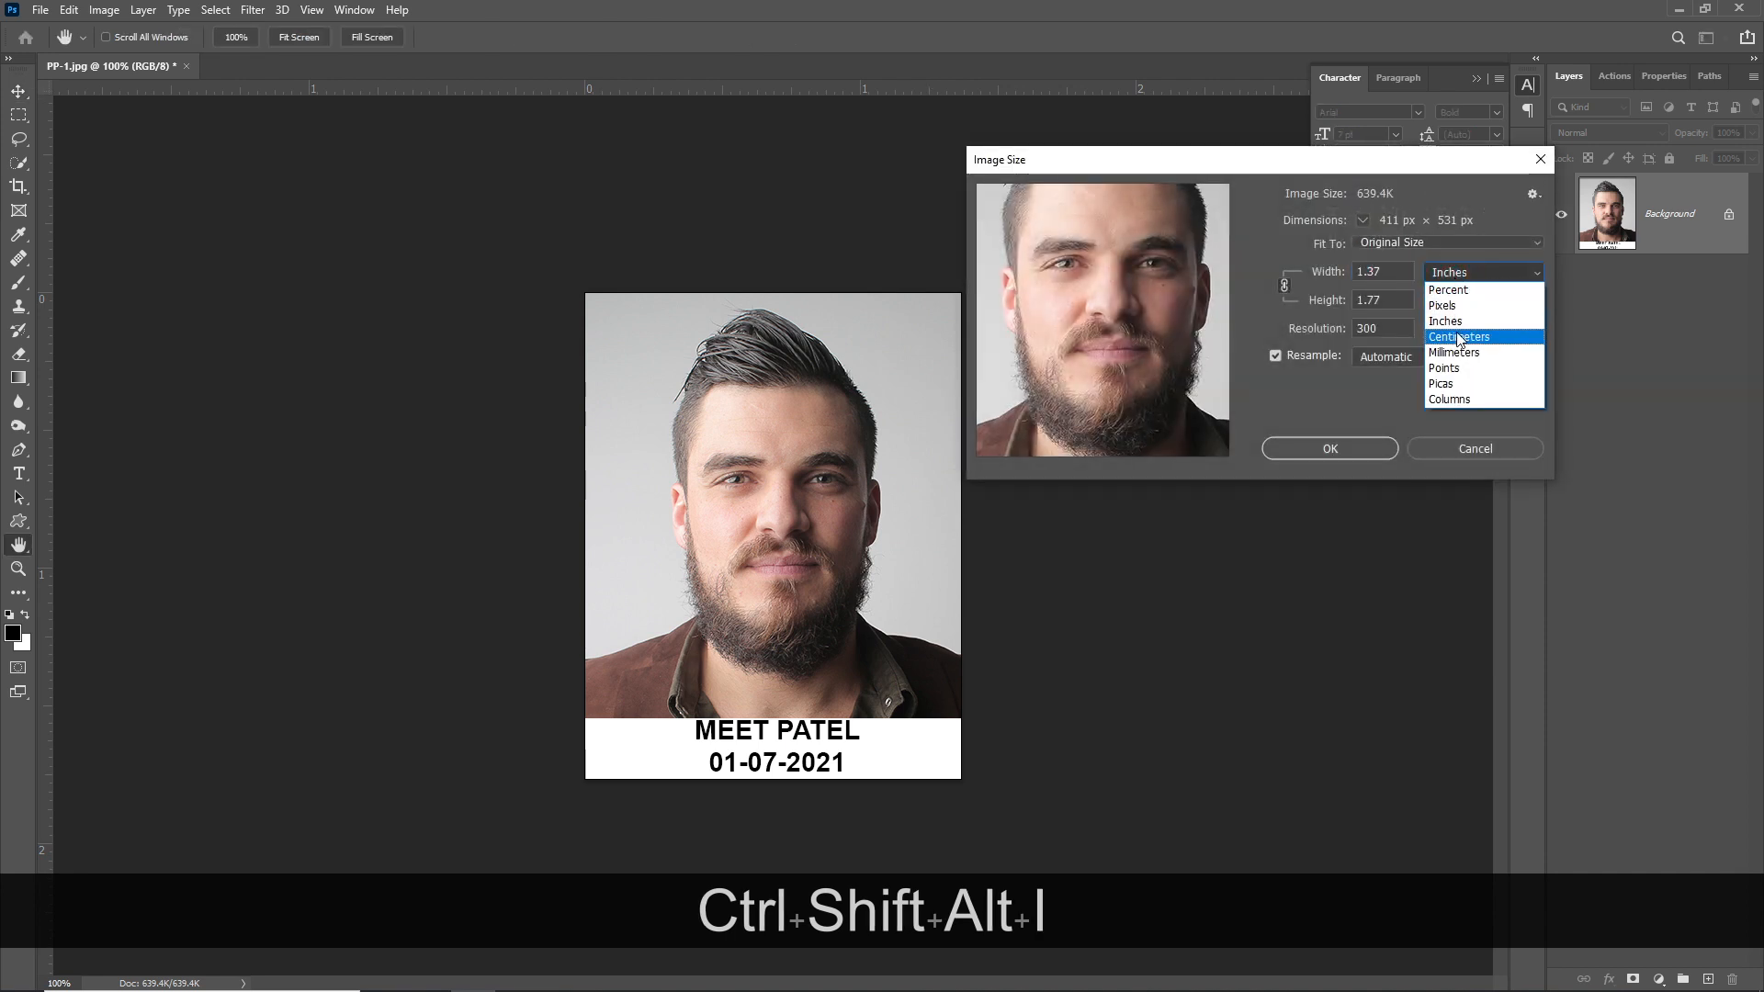
pyautogui.doubleClick(1387, 273)
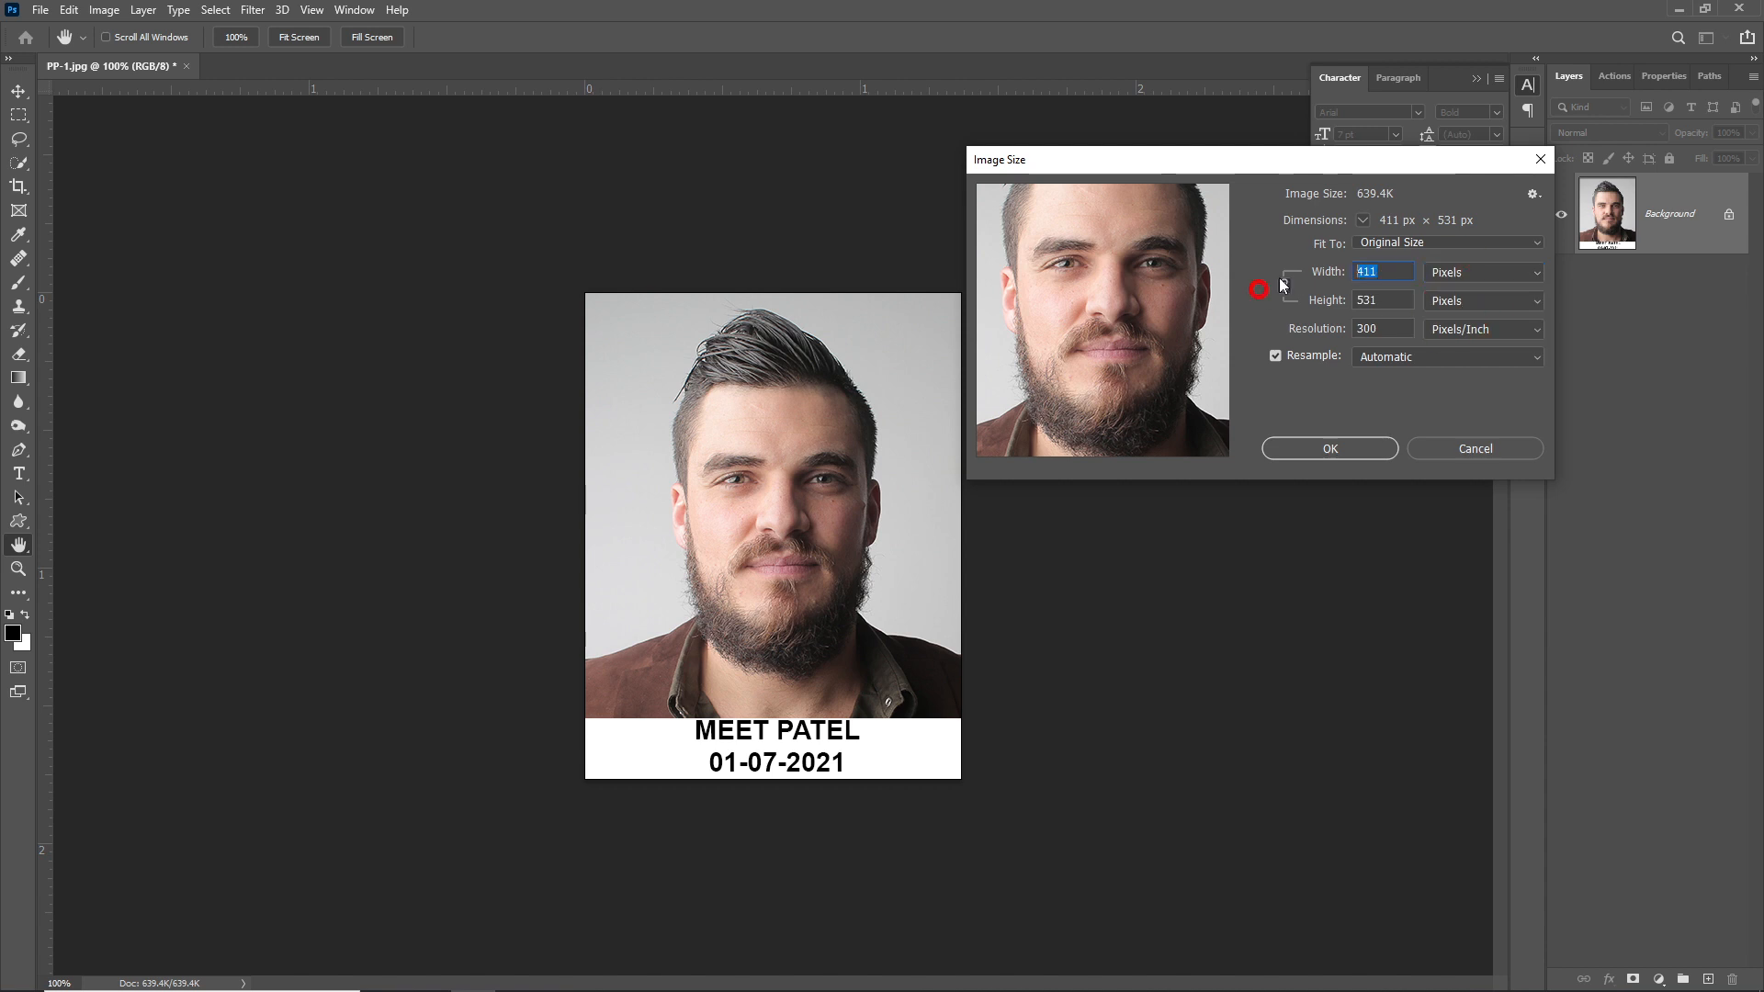
pyautogui.write('200')
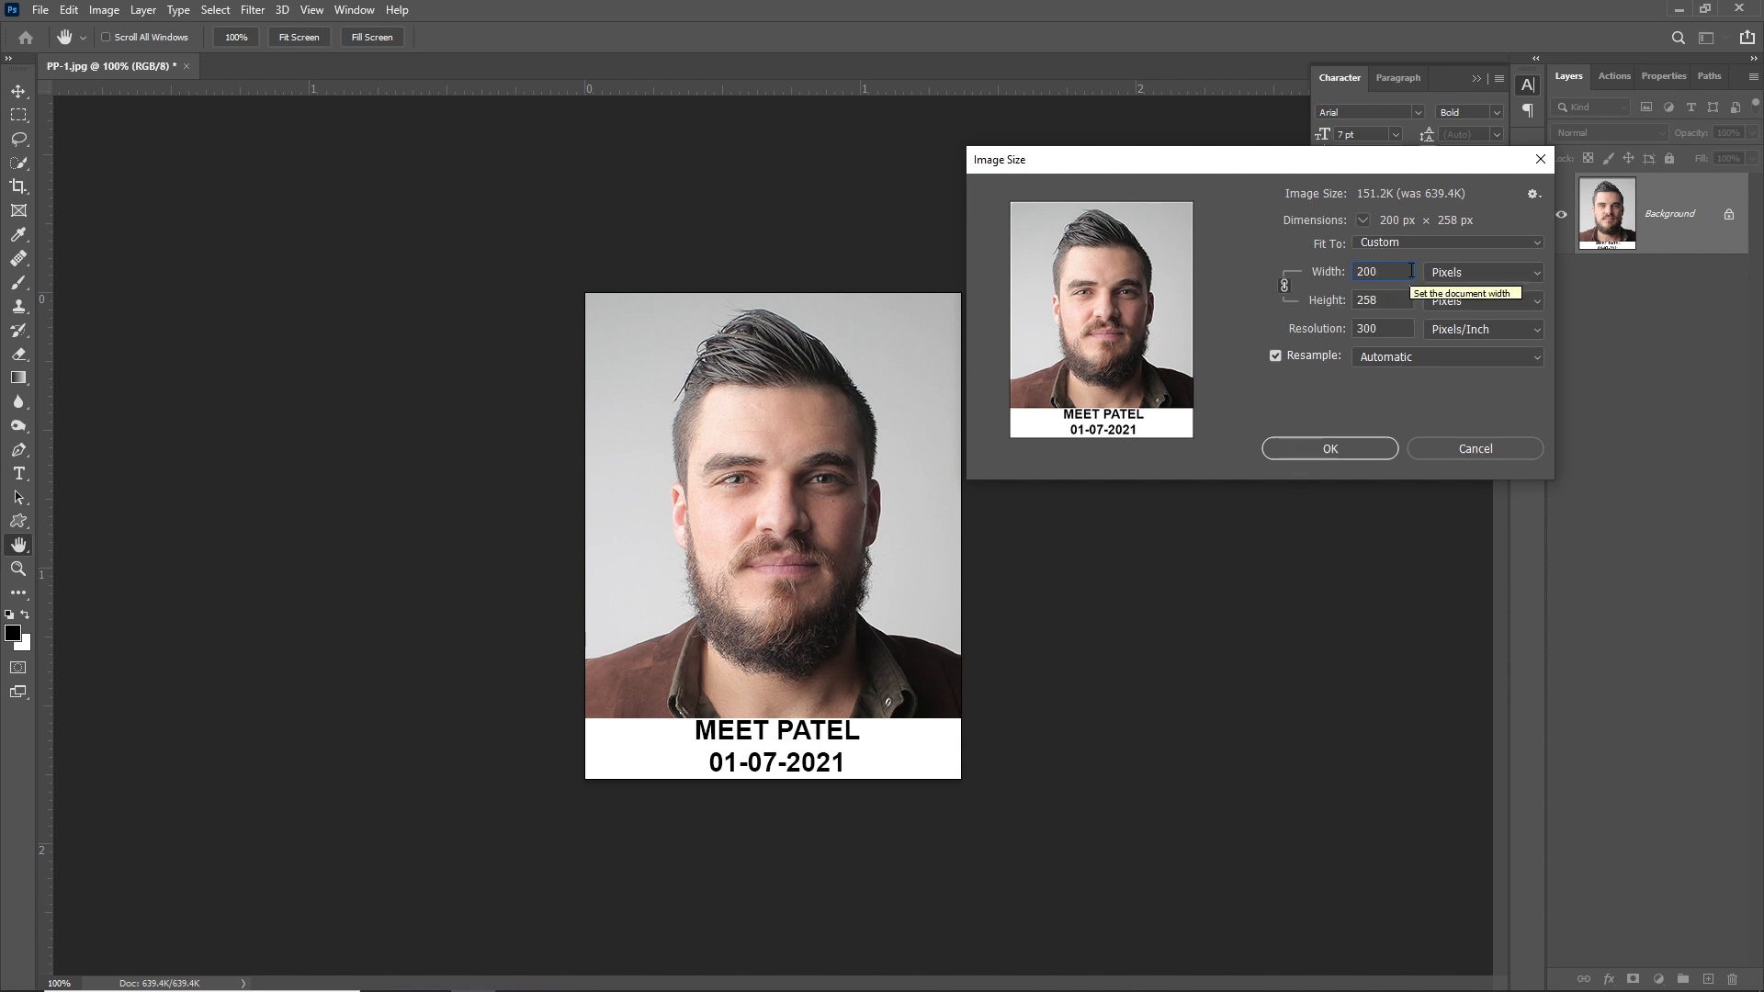
pyautogui.click(1346, 447)
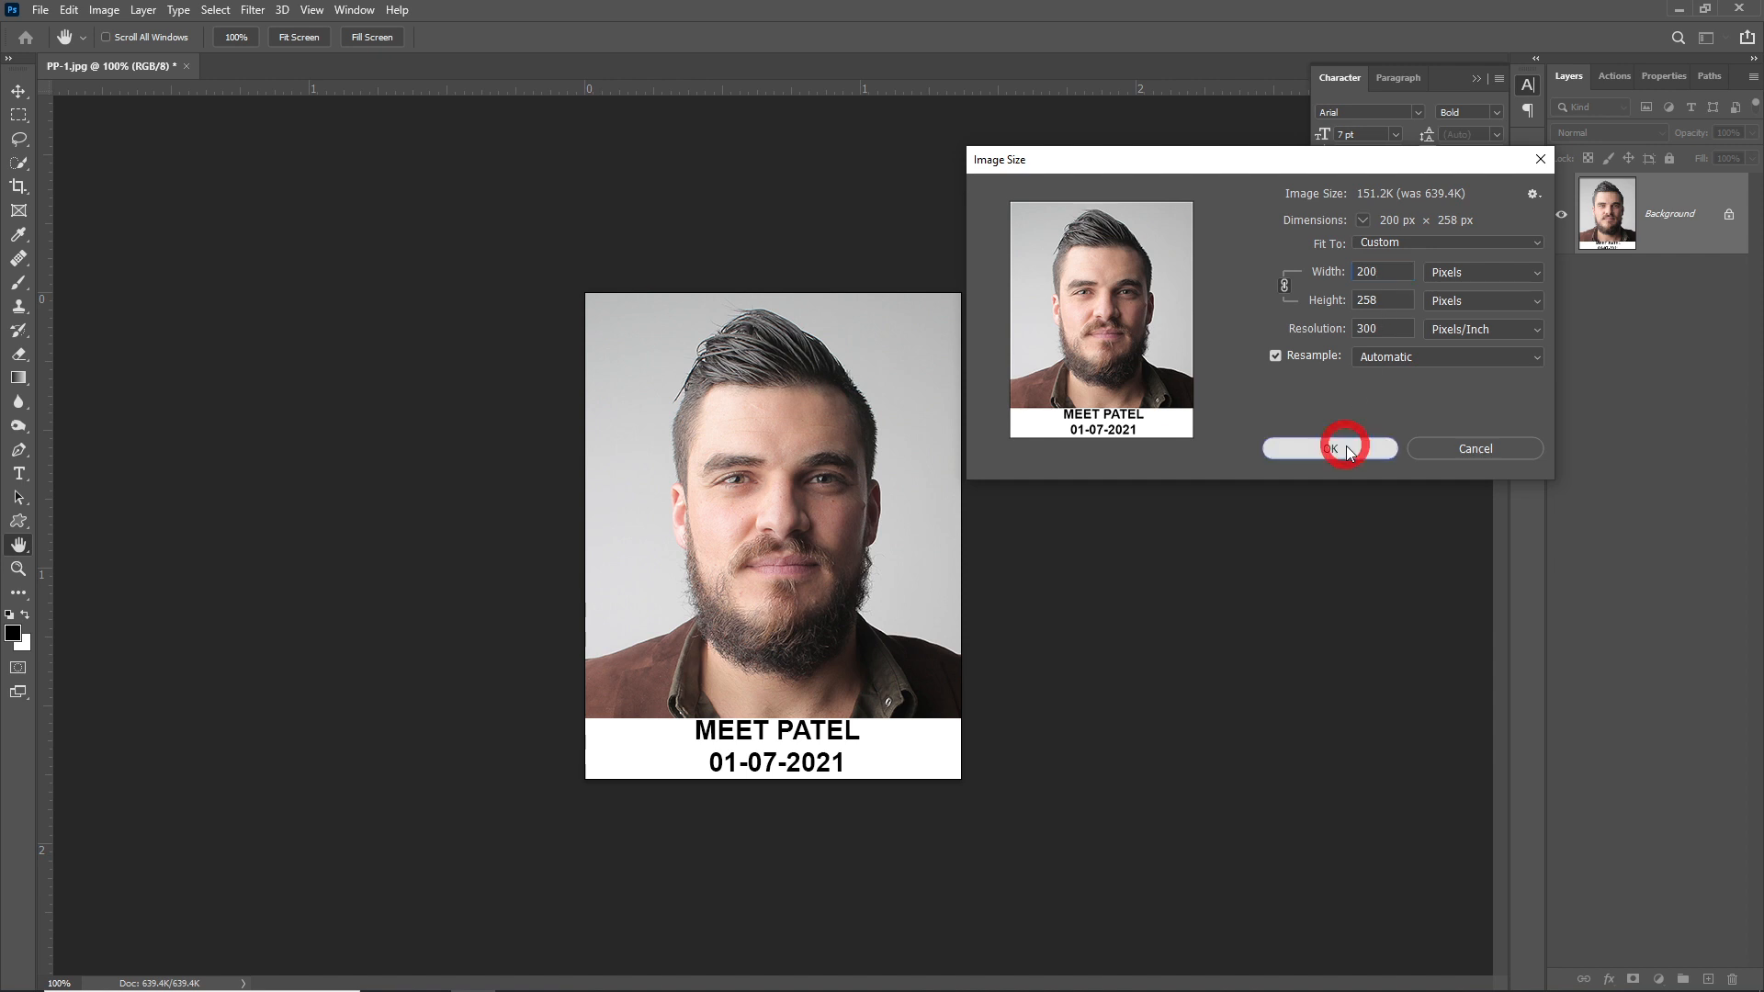
pyautogui.hotkey('ctrl', 'shift', 's')
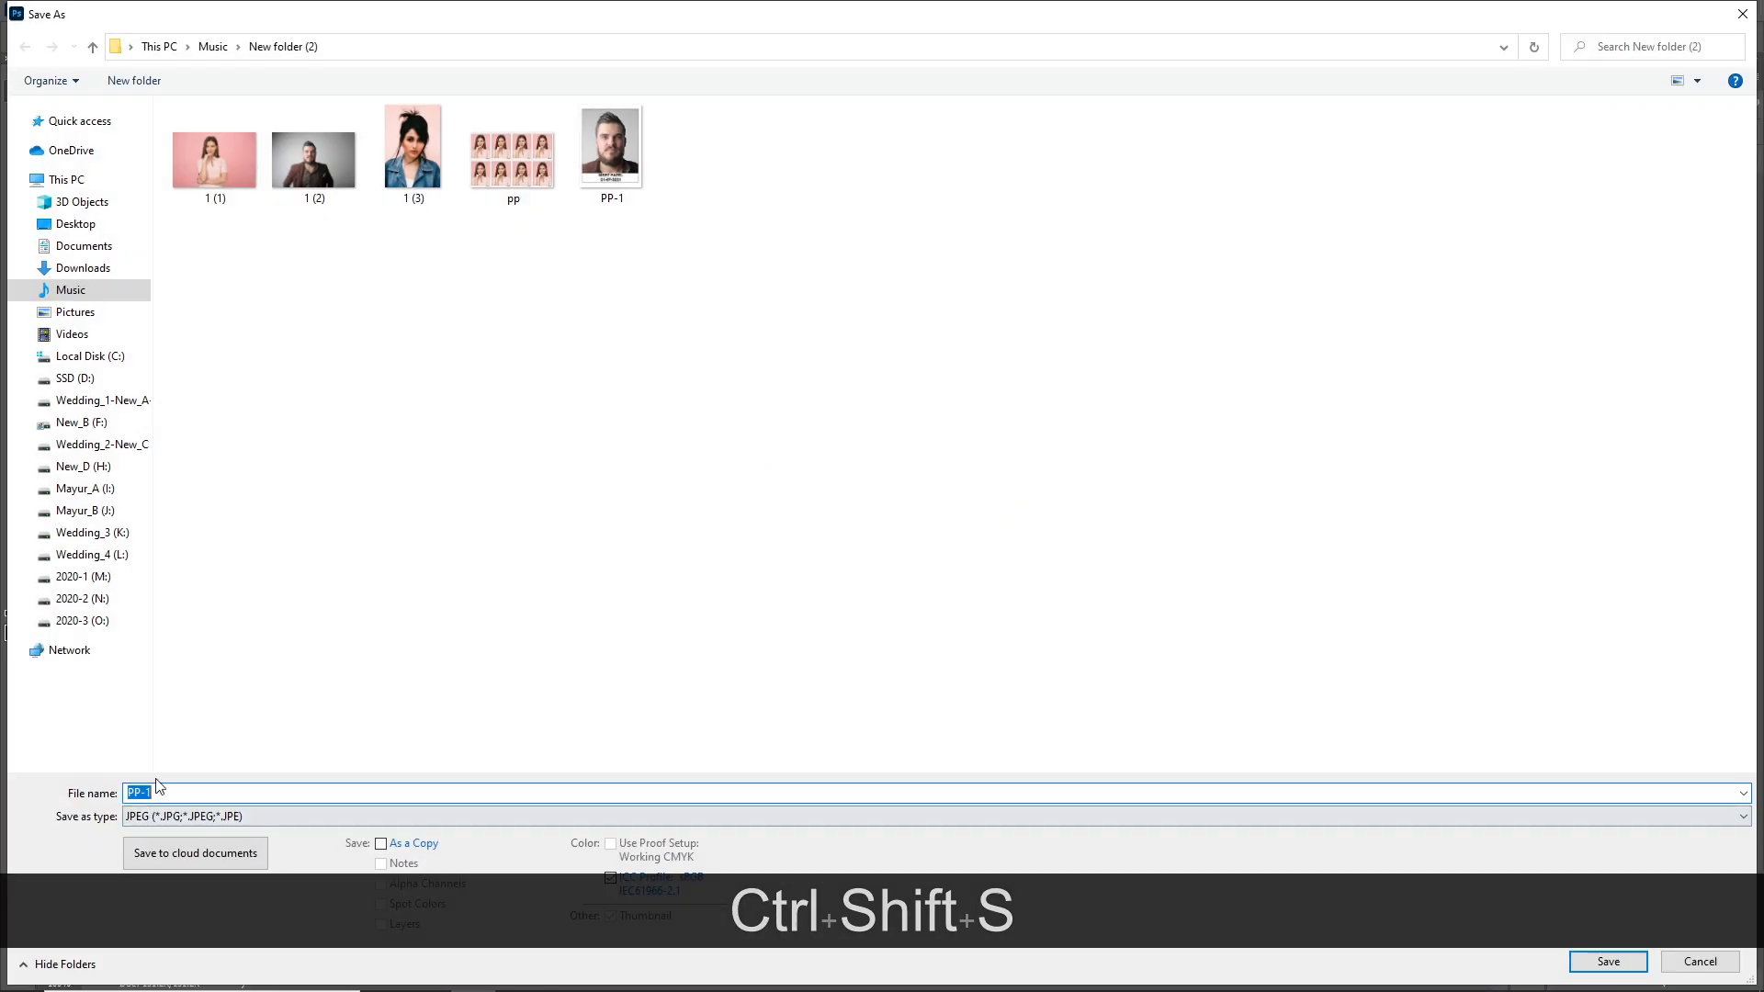
# - Save the resized portrait as JPEG 'NEET-Upload Passport size photo' with default options
pyautogui.write('NEET')
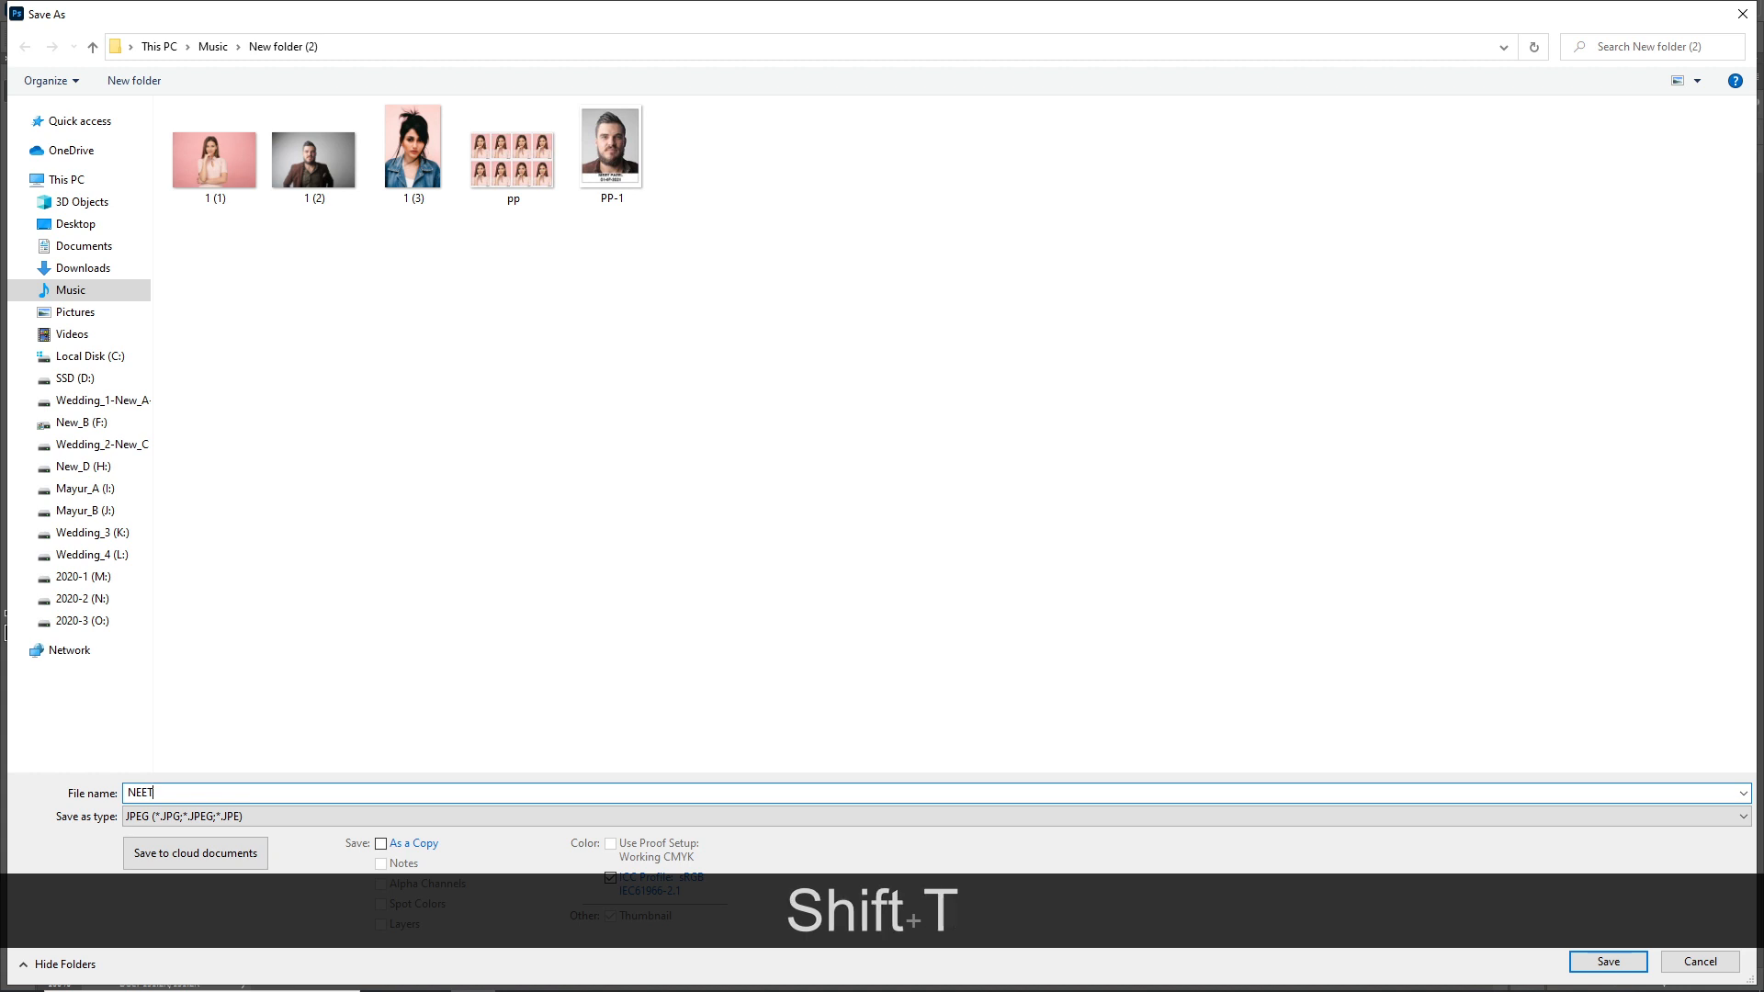
pyautogui.write('-Up')
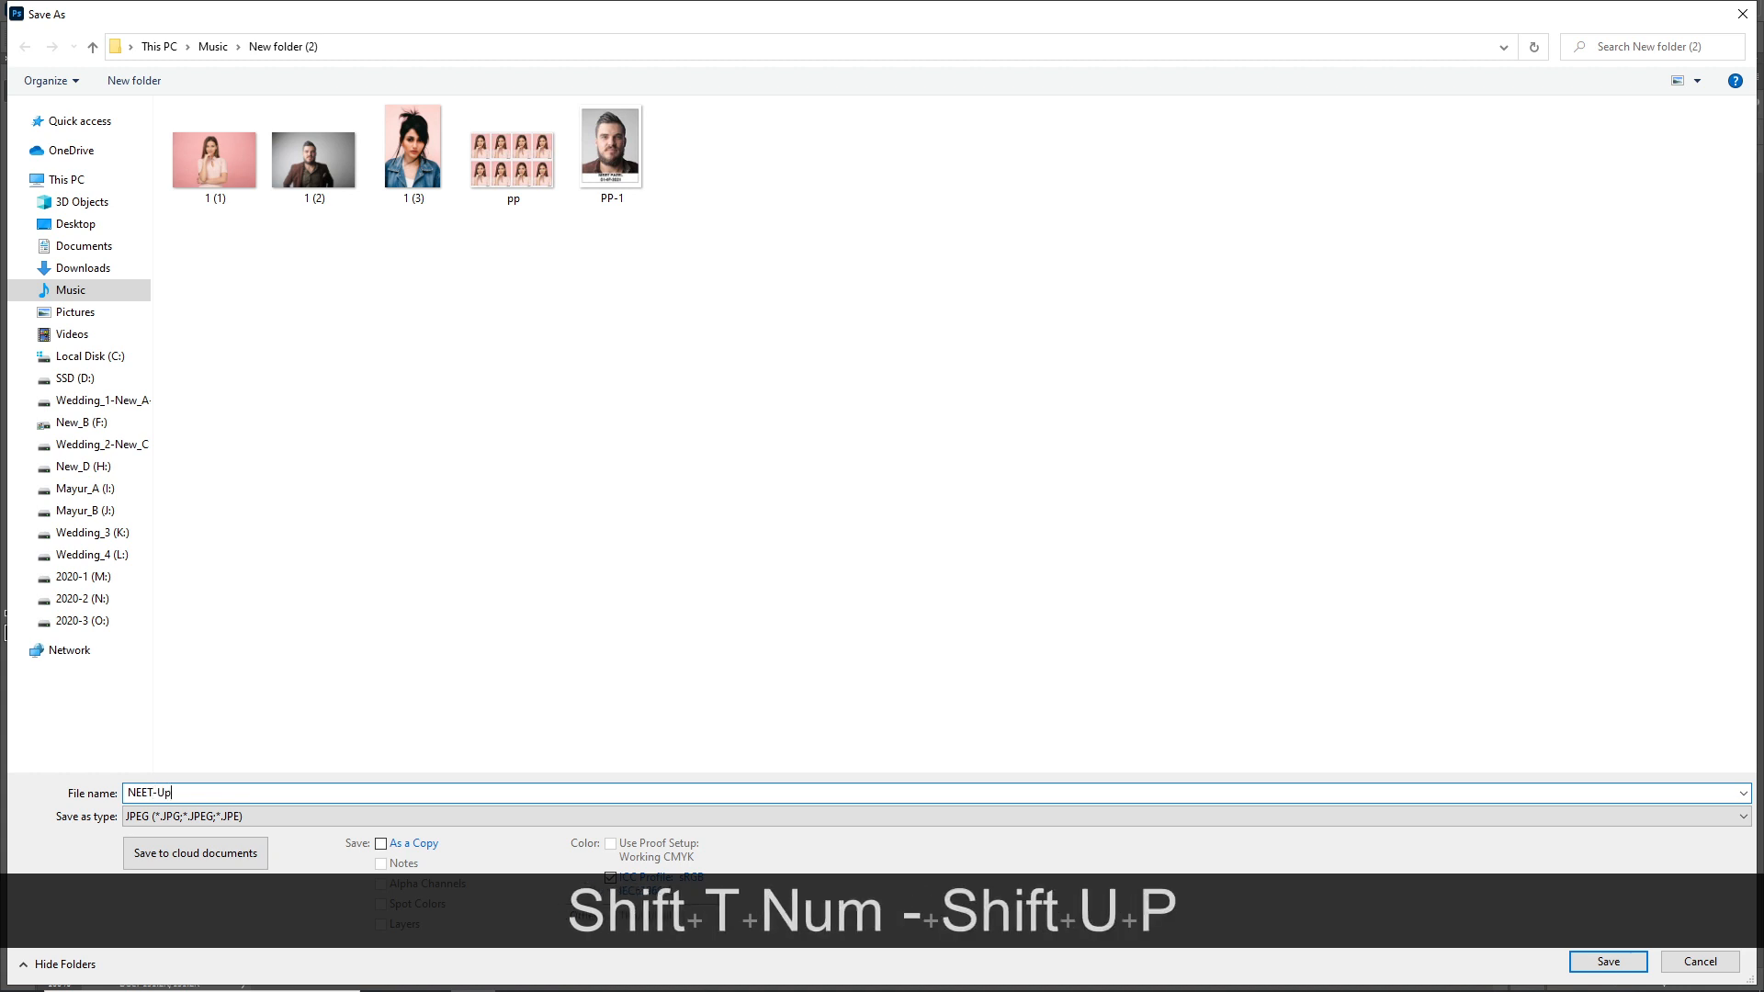
pyautogui.write('load ')
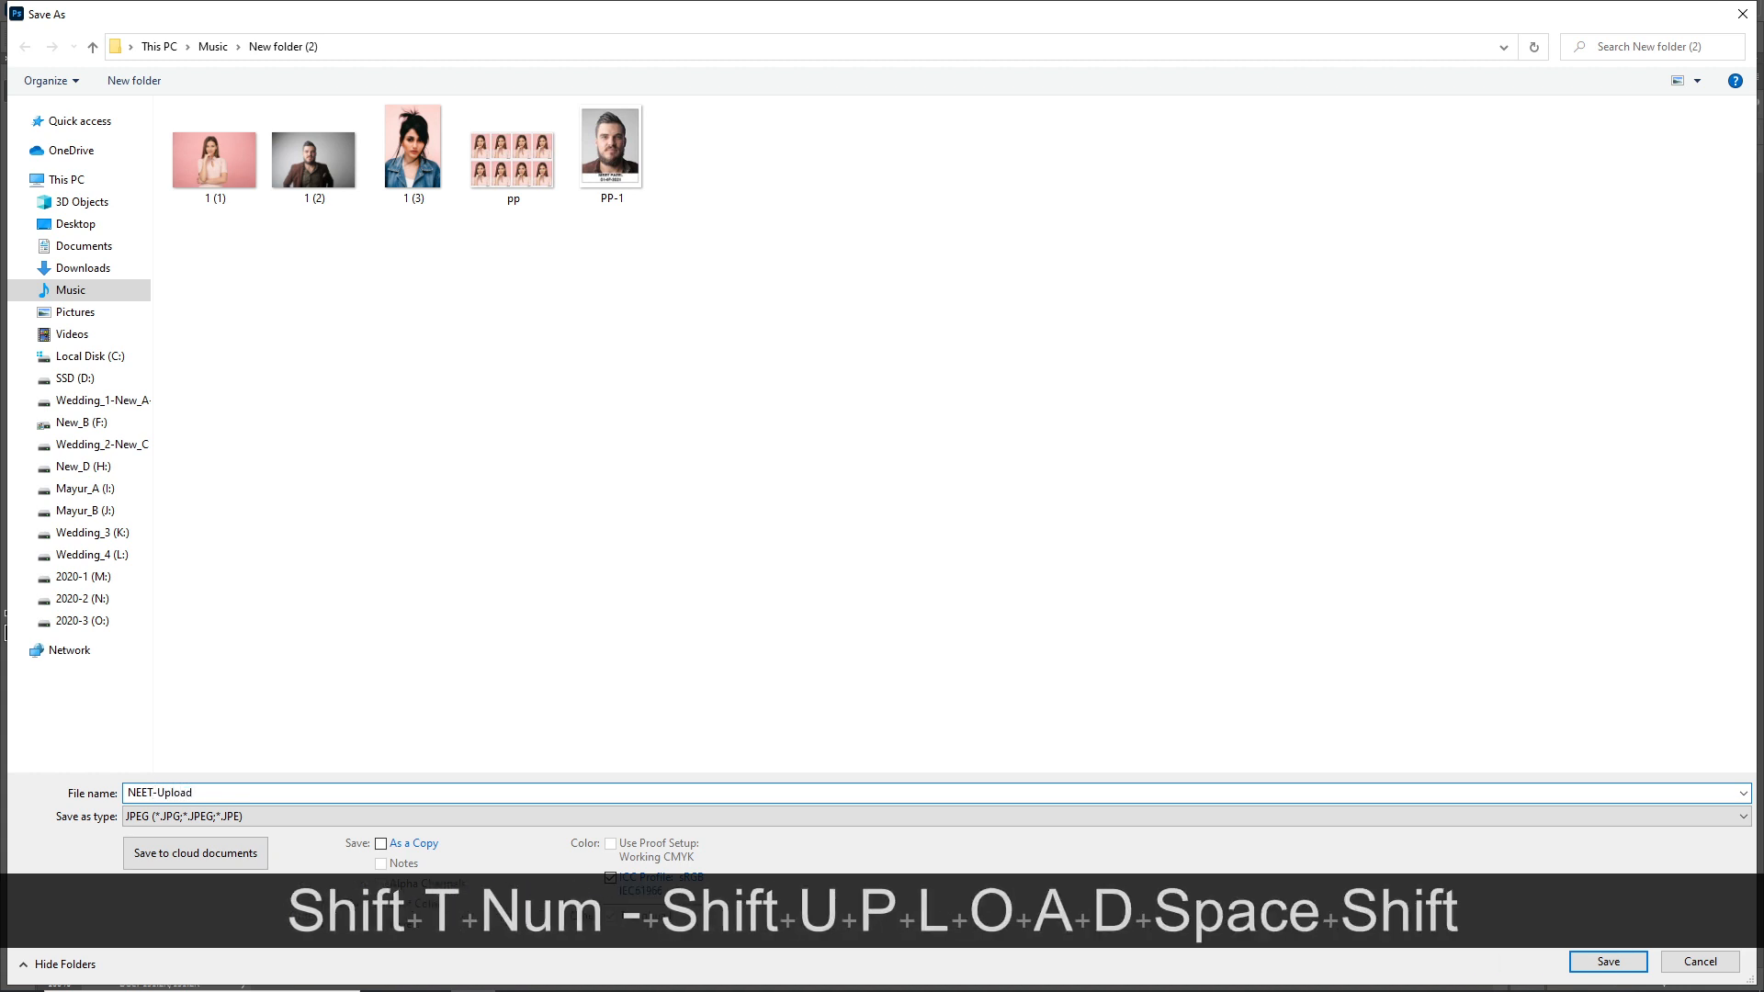
pyautogui.write('P')
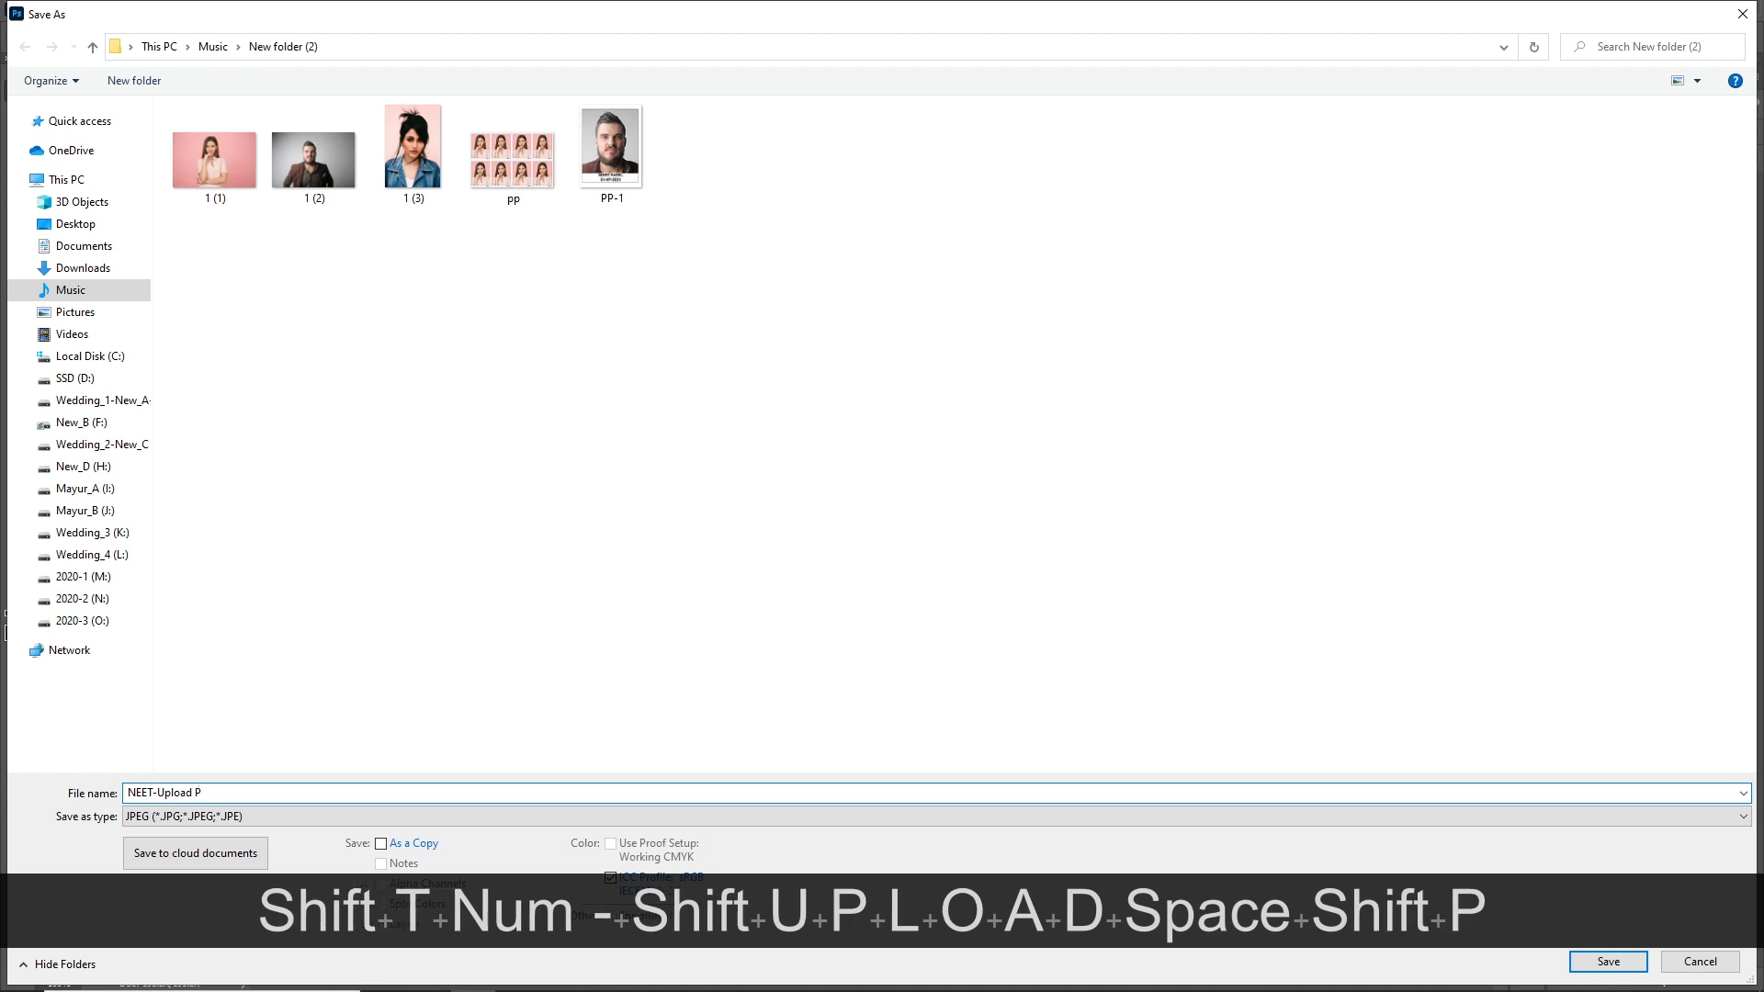
pyautogui.write('assport size photo')
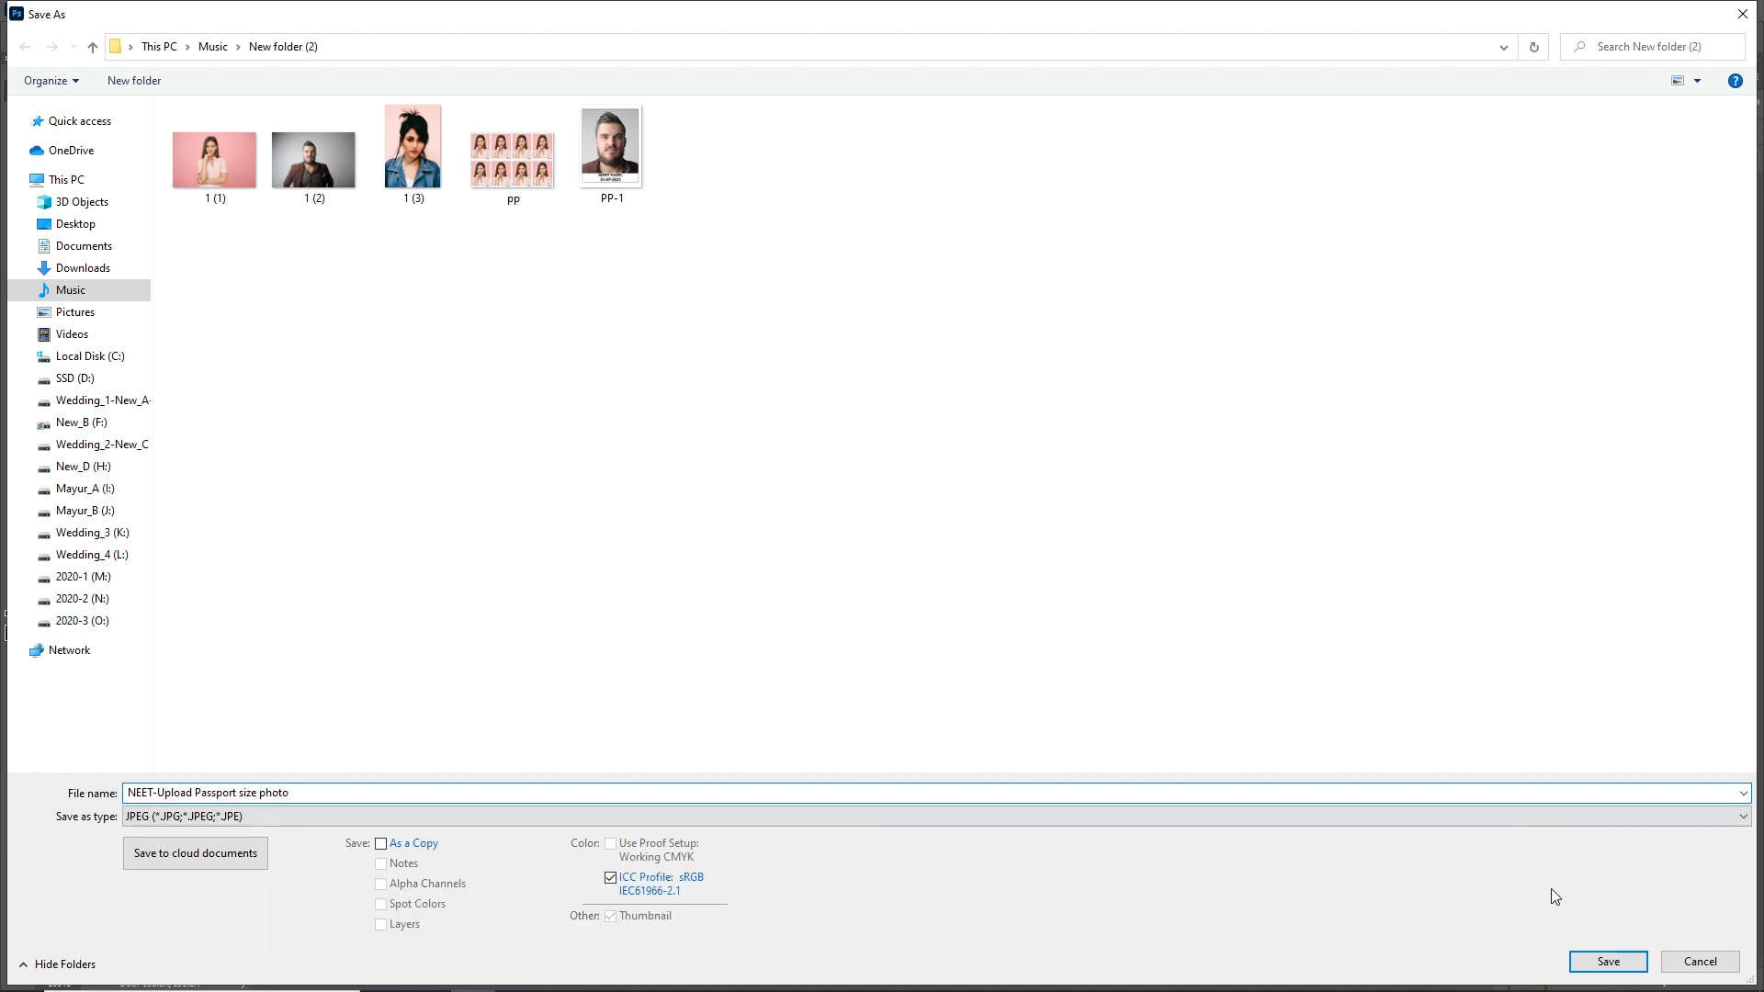
pyautogui.click(1607, 961)
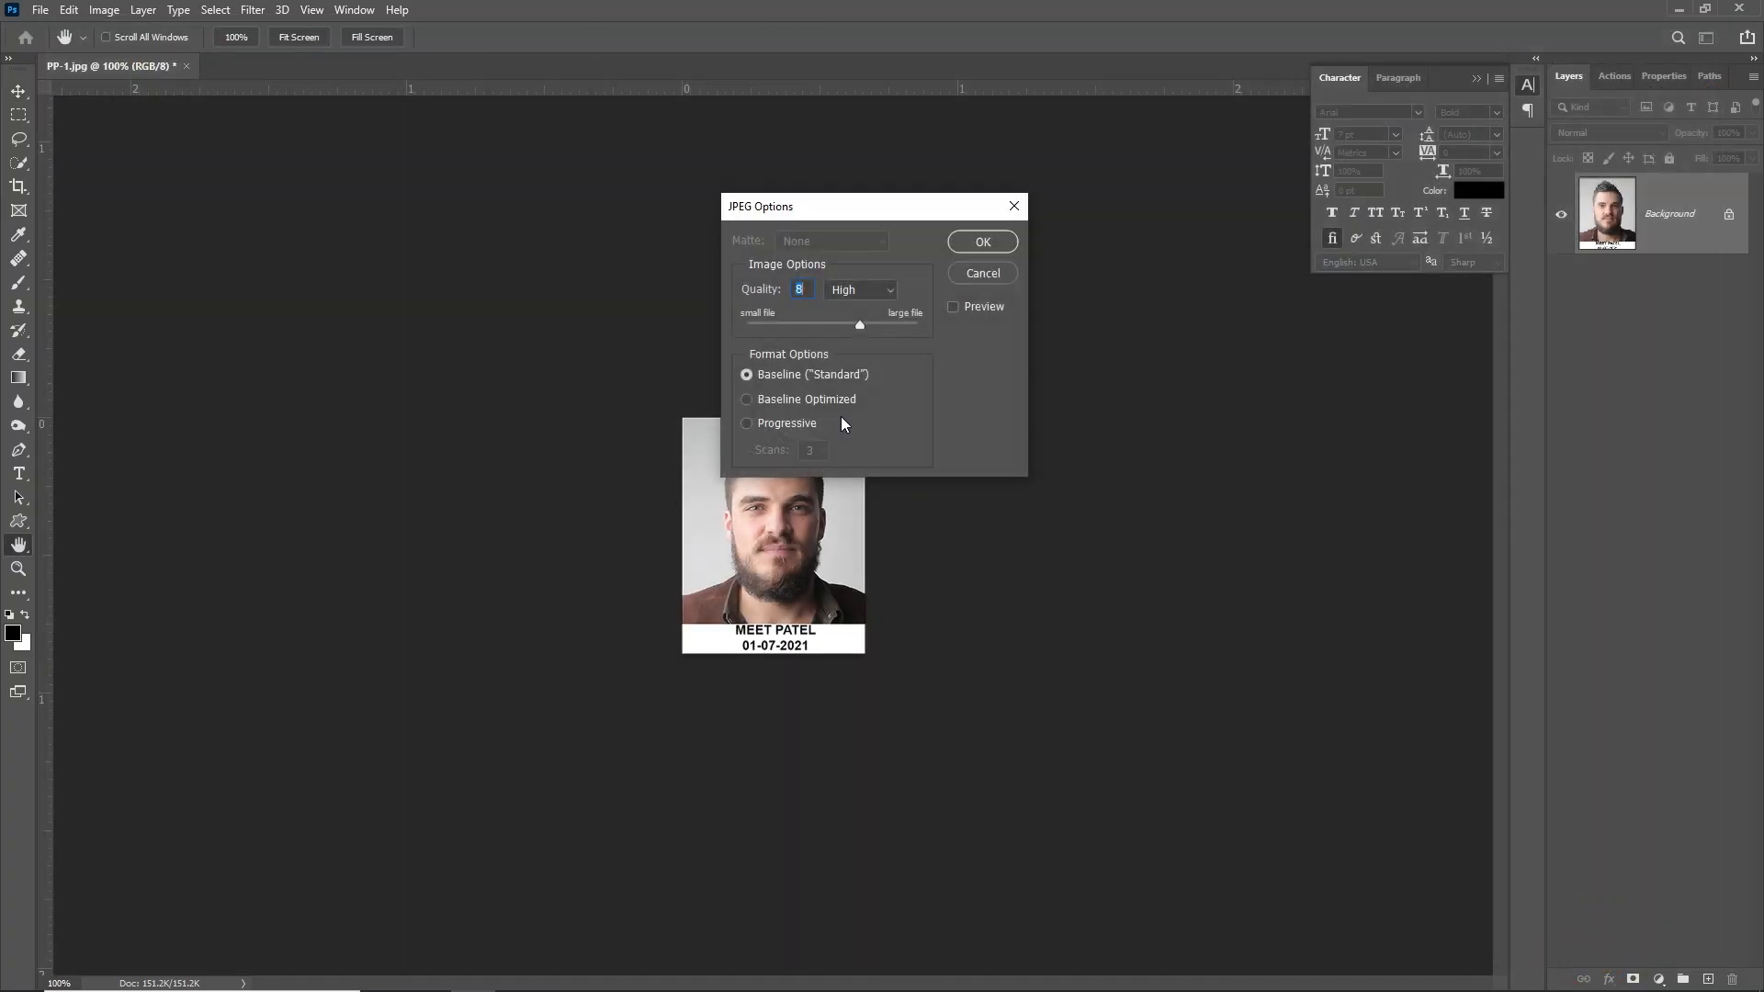
pyautogui.click(979, 242)
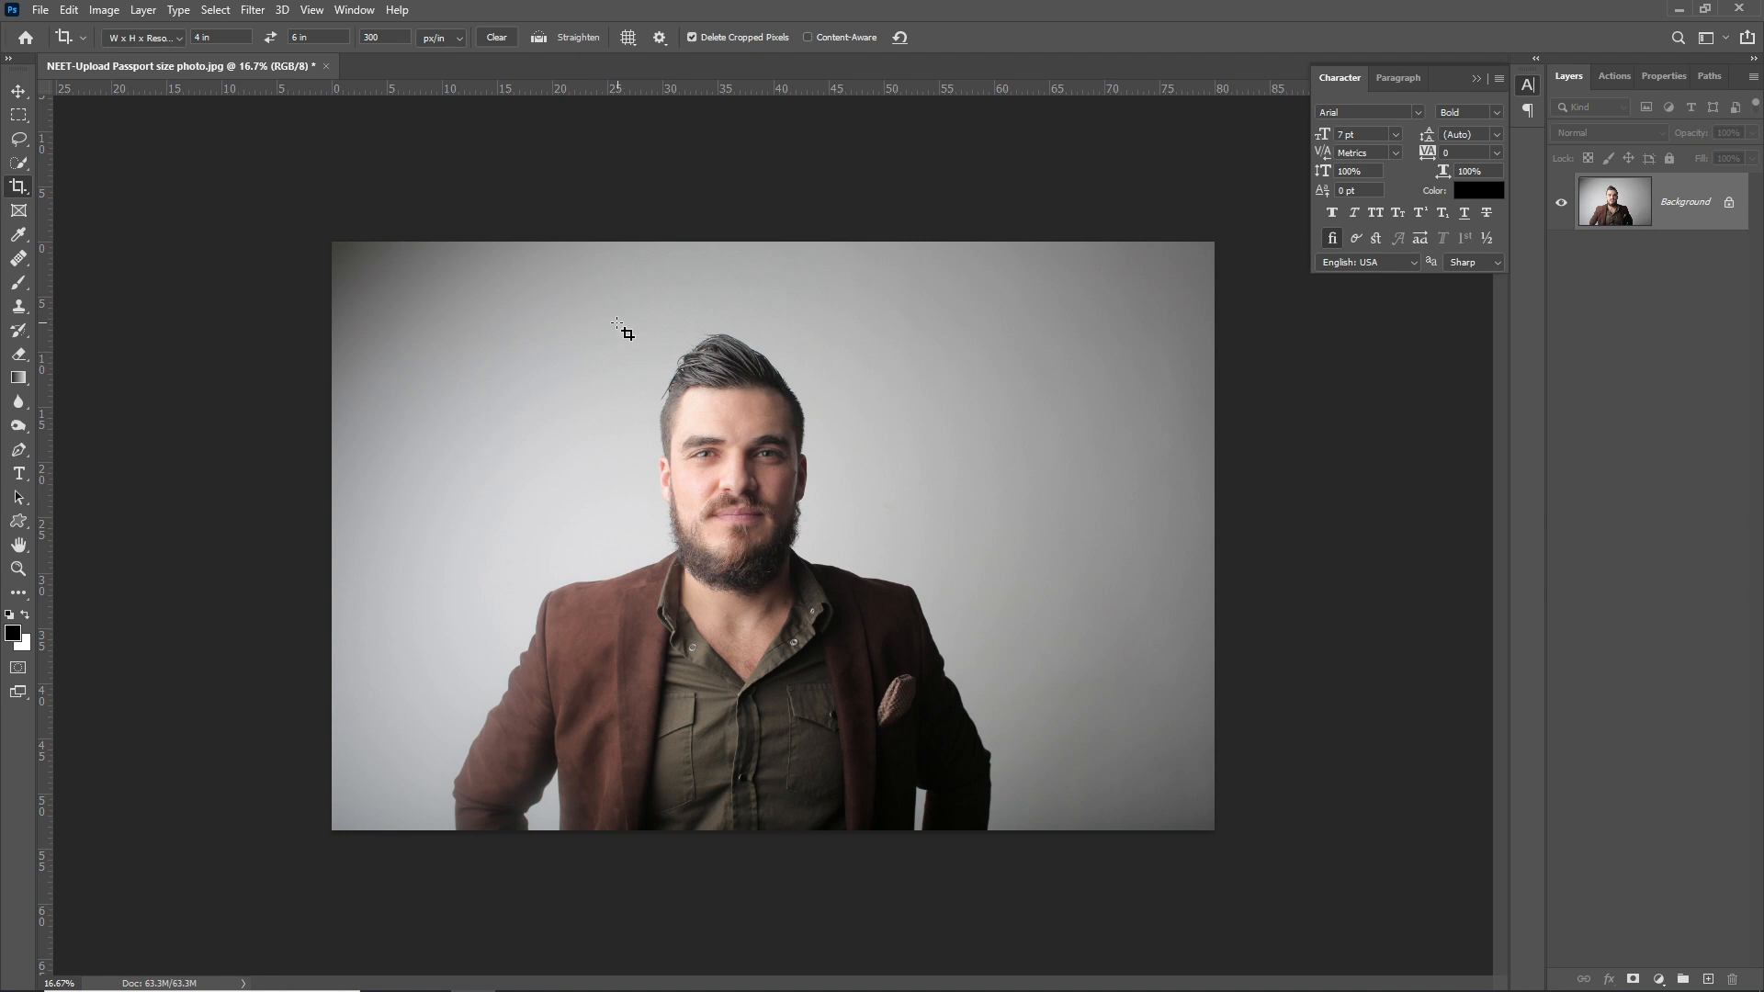
# - Crop the portrait to a 4 × 6 in head-and-shoulders frame and fit it on screen
pyautogui.moveTo(600, 304); pyautogui.dragTo(952, 751)
pyautogui.moveTo(842, 661); pyautogui.dragTo(829, 667)
pyautogui.click(831, 604)
pyautogui.moveTo(827, 539); pyautogui.dragTo(825, 540)
pyautogui.doubleClick(824, 539)
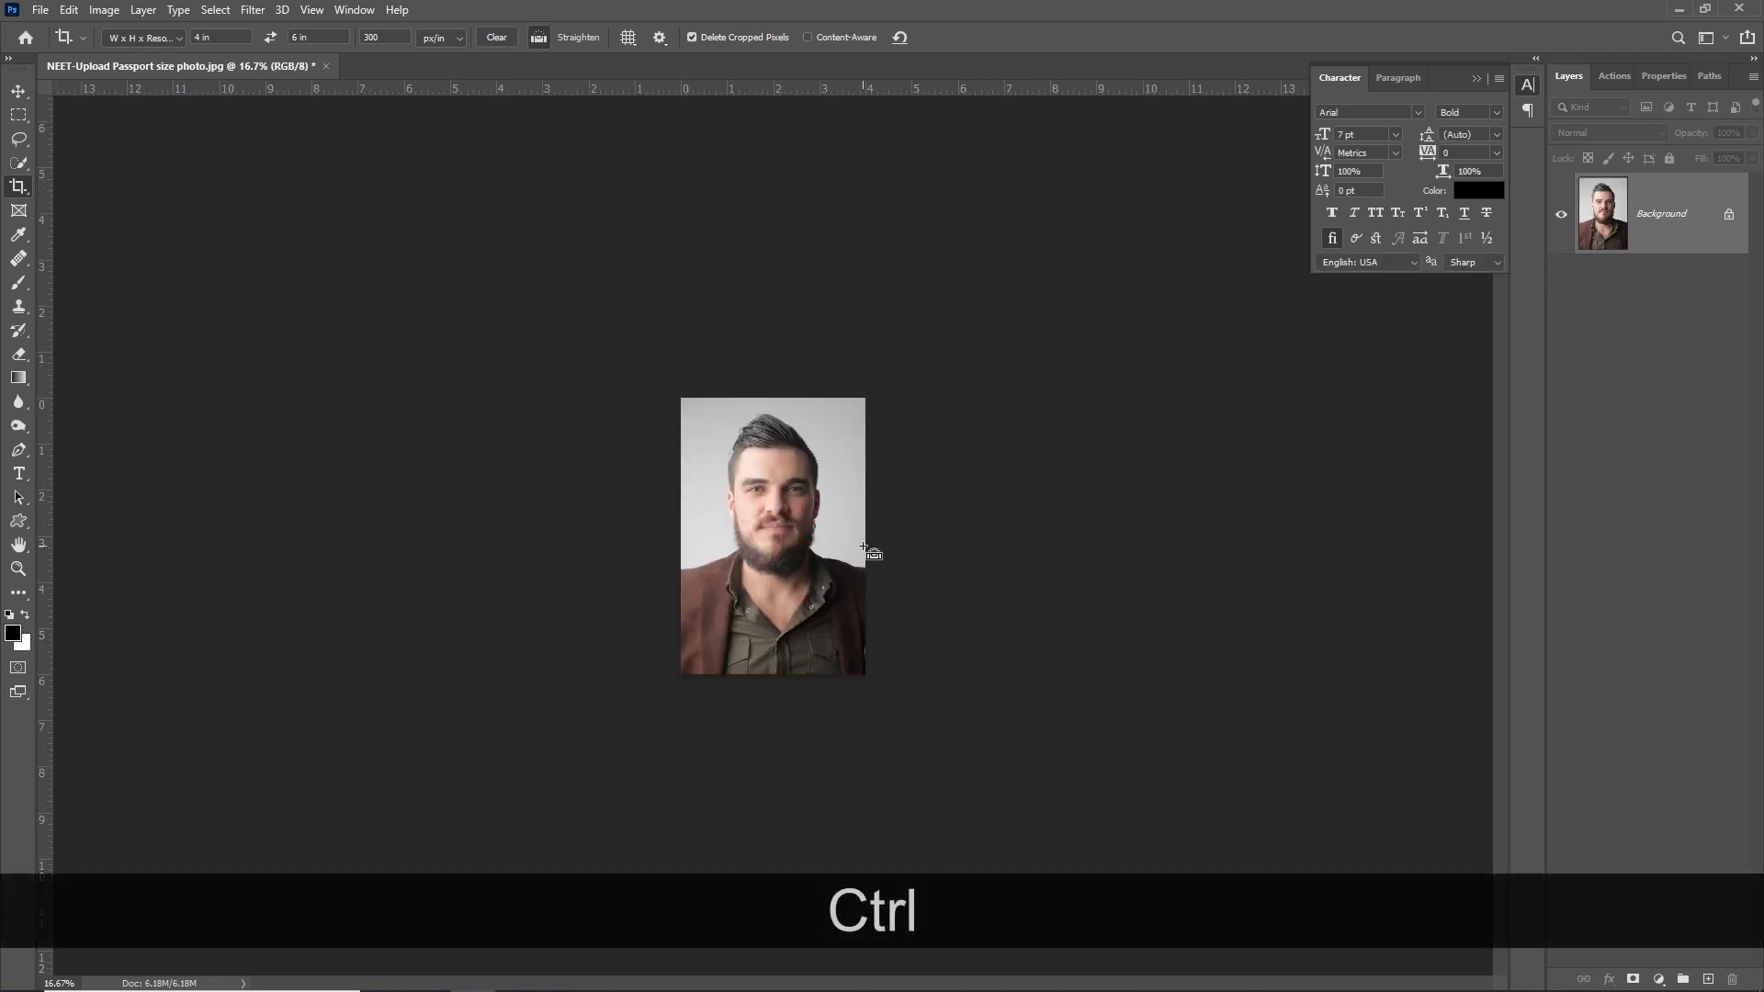
pyautogui.press('ctrl+KP_0')
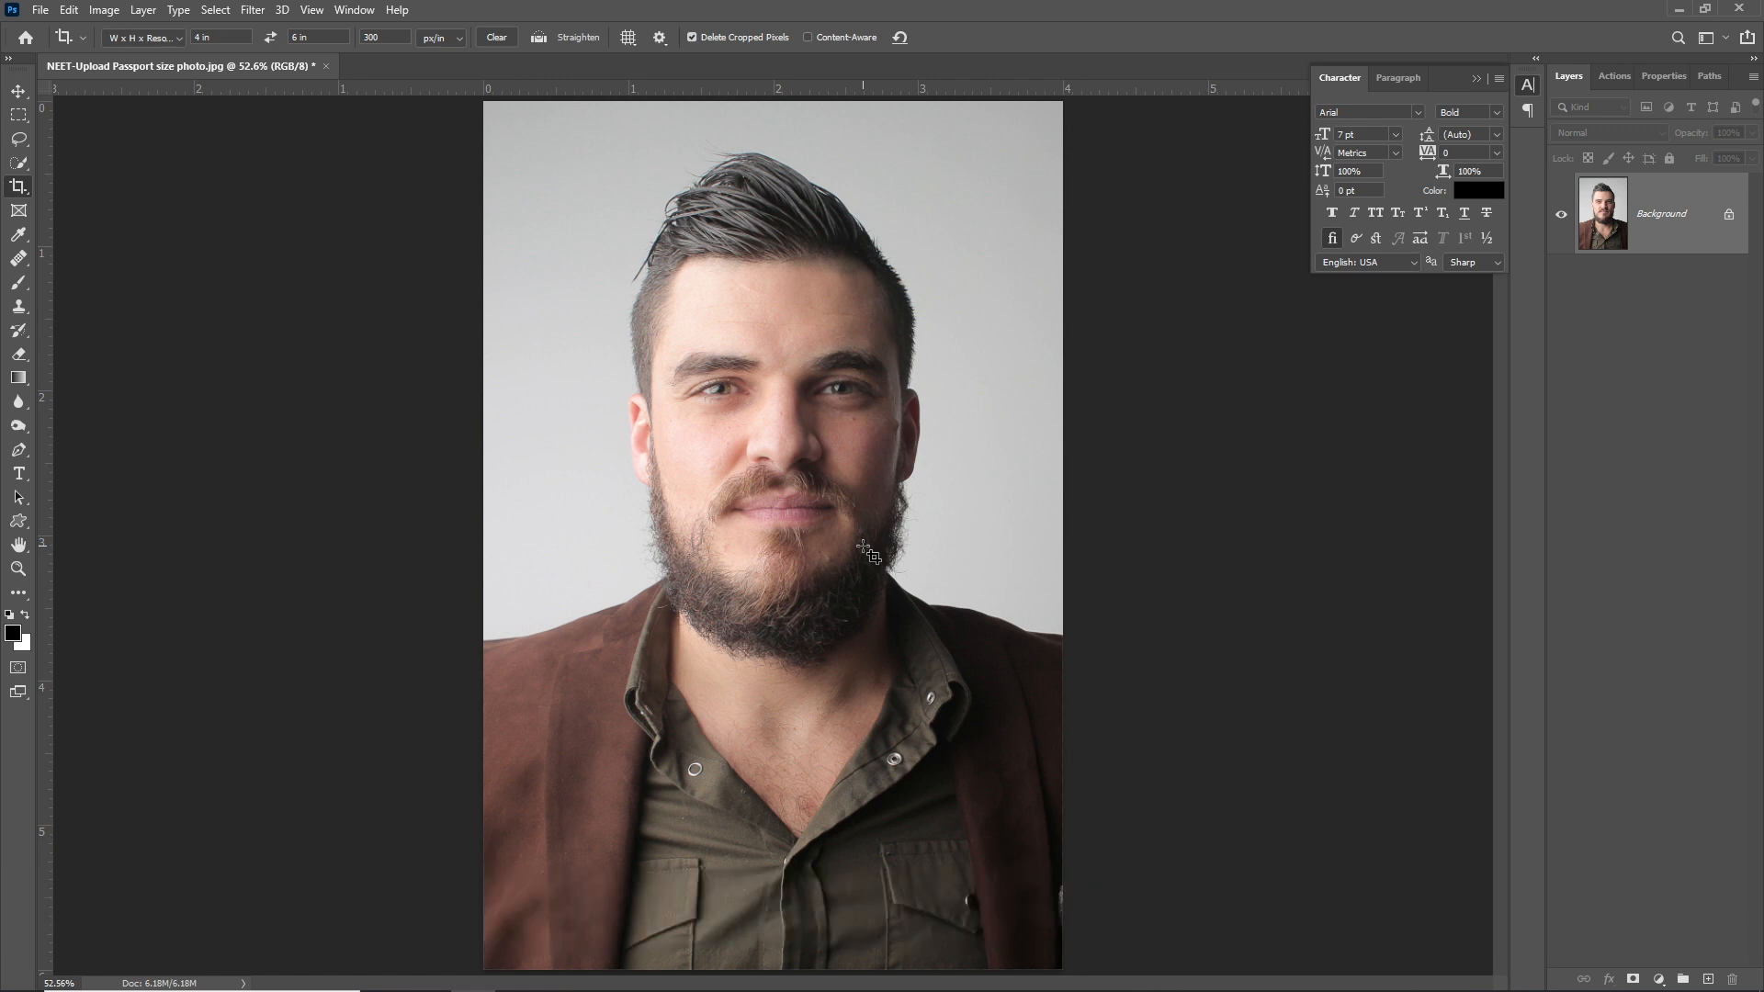
pyautogui.press('ctrl+KP_Subtract')
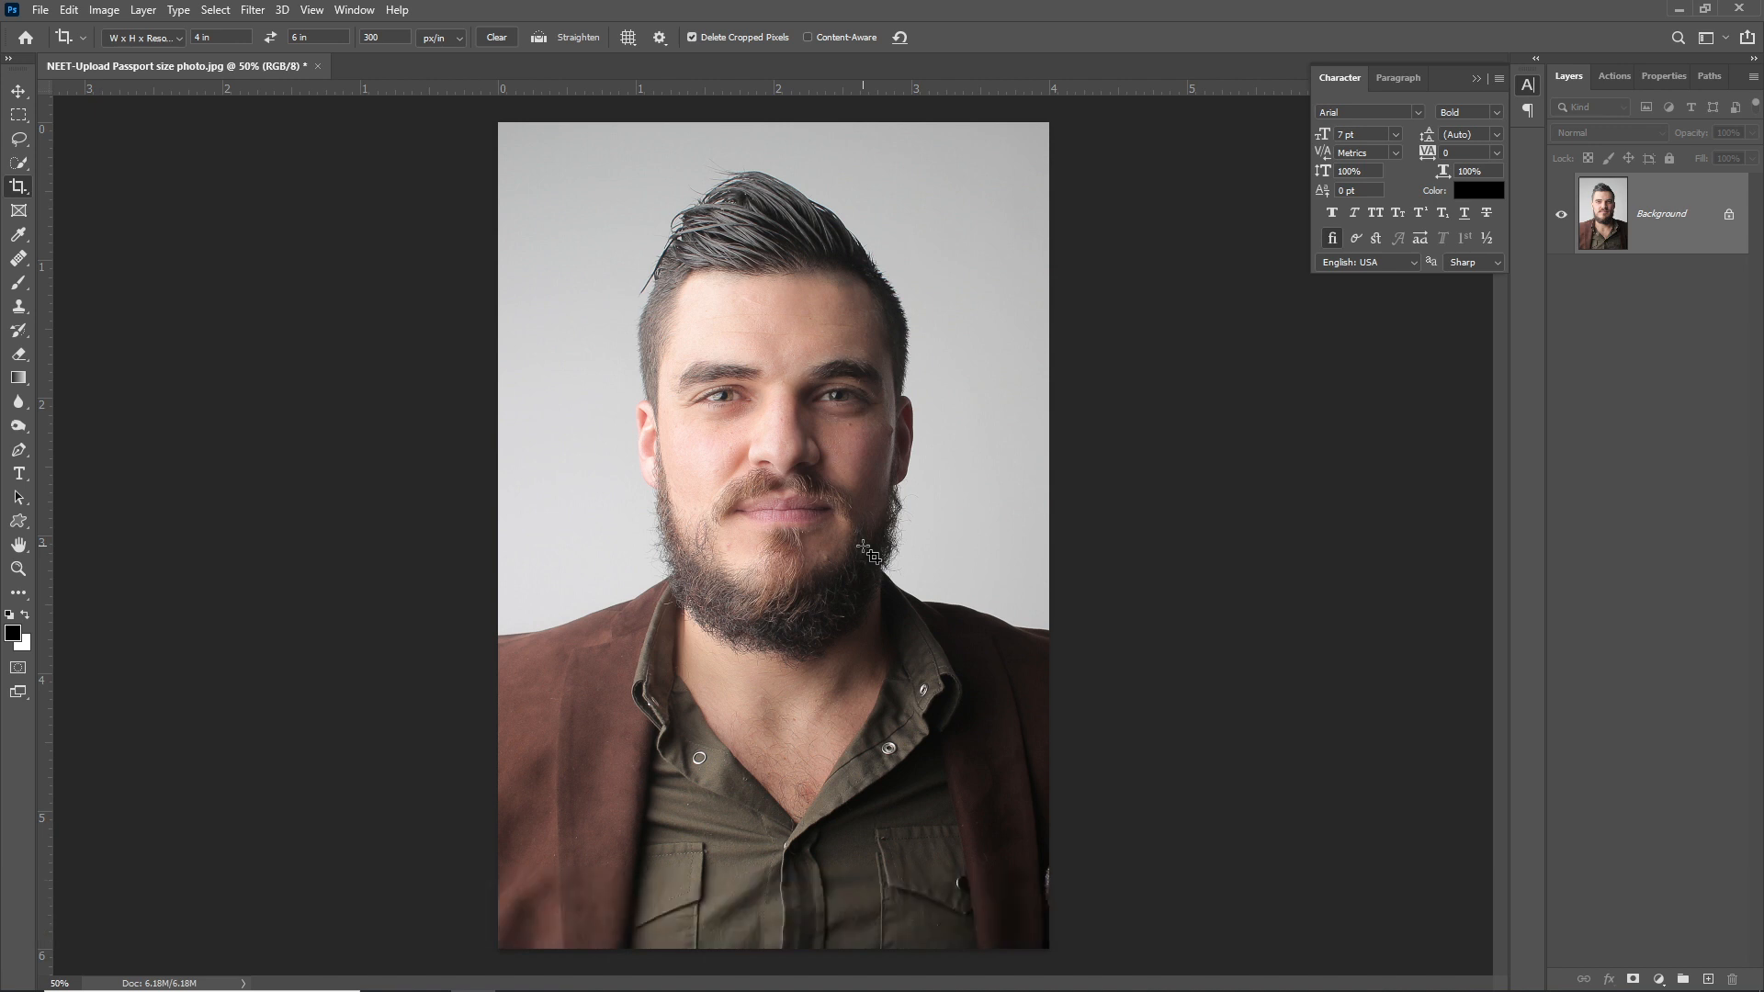
# - Paste the two-line name and 01-07-2021 caption as text near the photo's bottom
pyautogui.press('t')
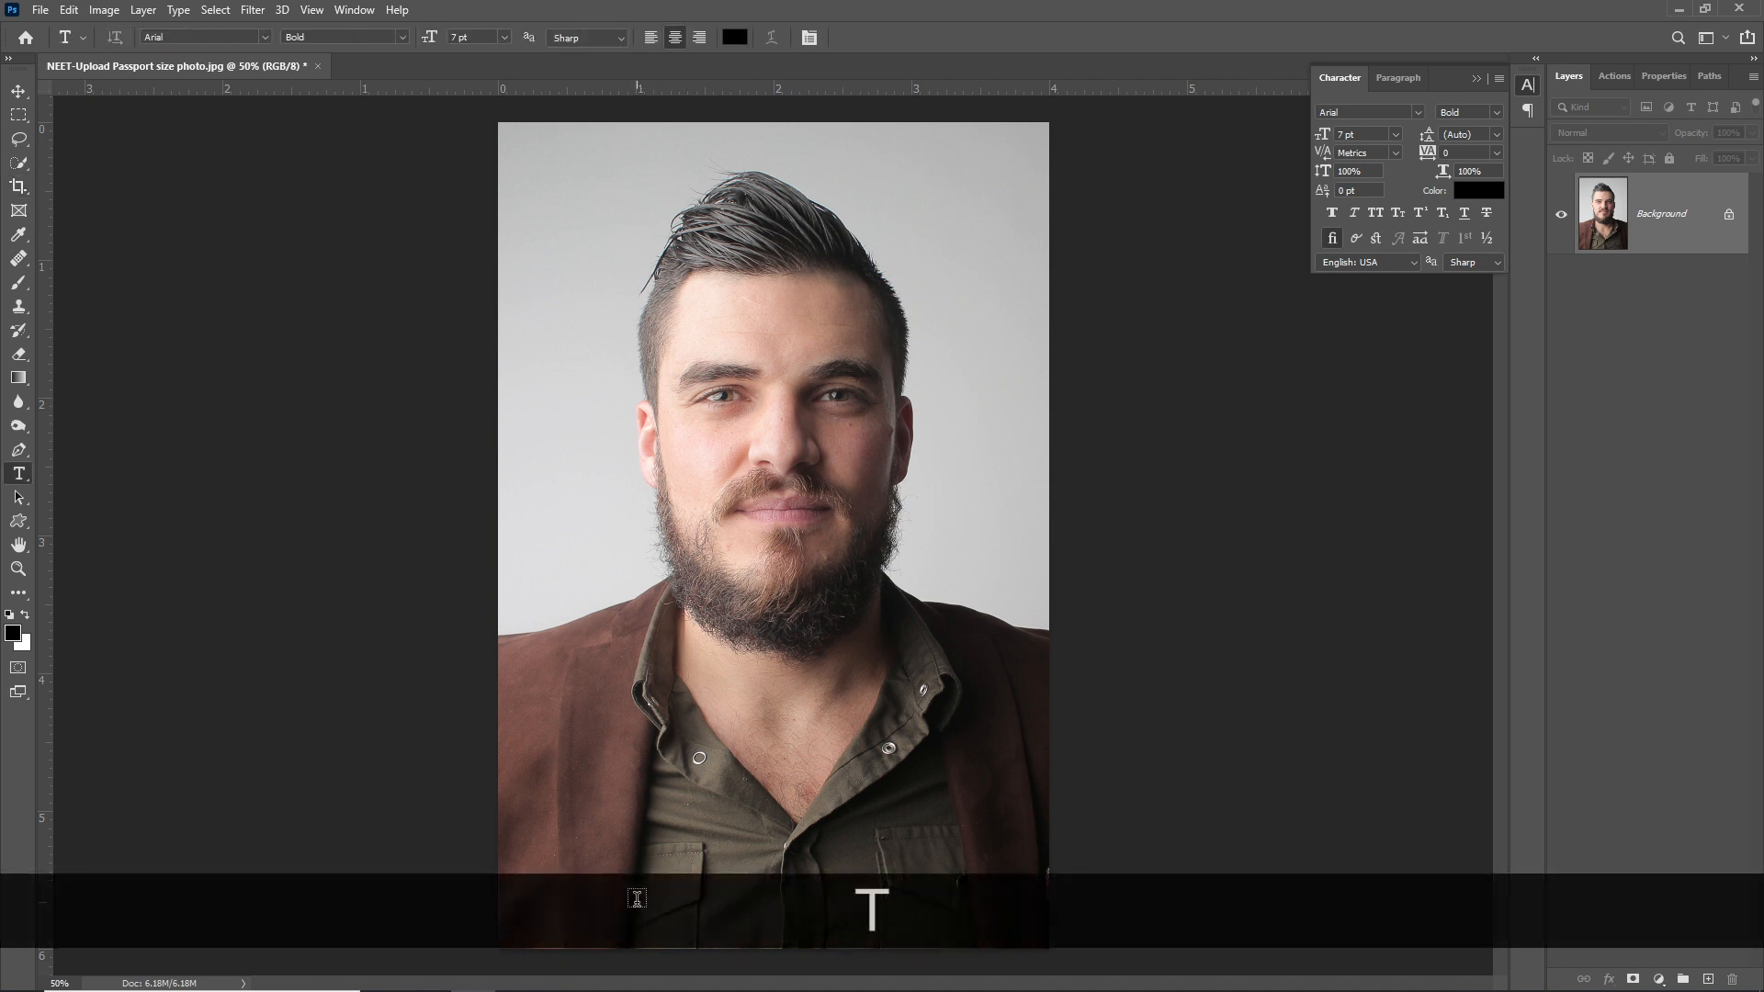
pyautogui.click(638, 898)
pyautogui.hotkey('ctrl', 'v')
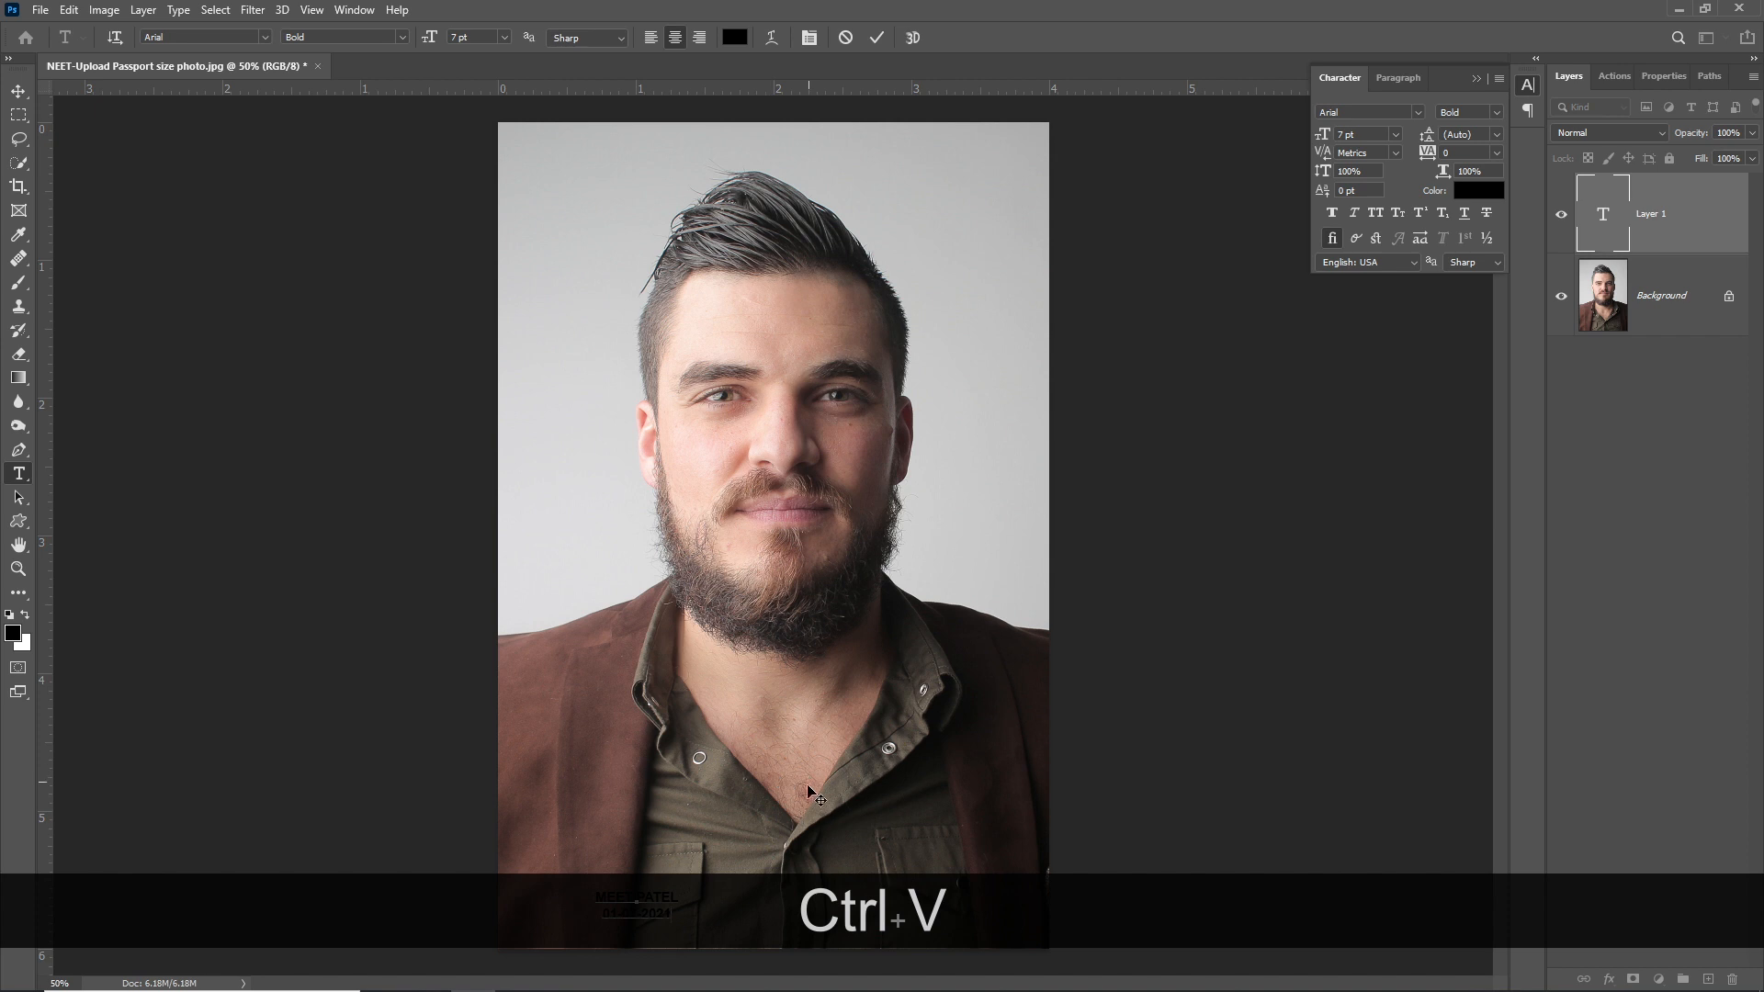
pyautogui.moveTo(696, 823); pyautogui.dragTo(813, 820)
pyautogui.hotkey('ctrl', 'a')
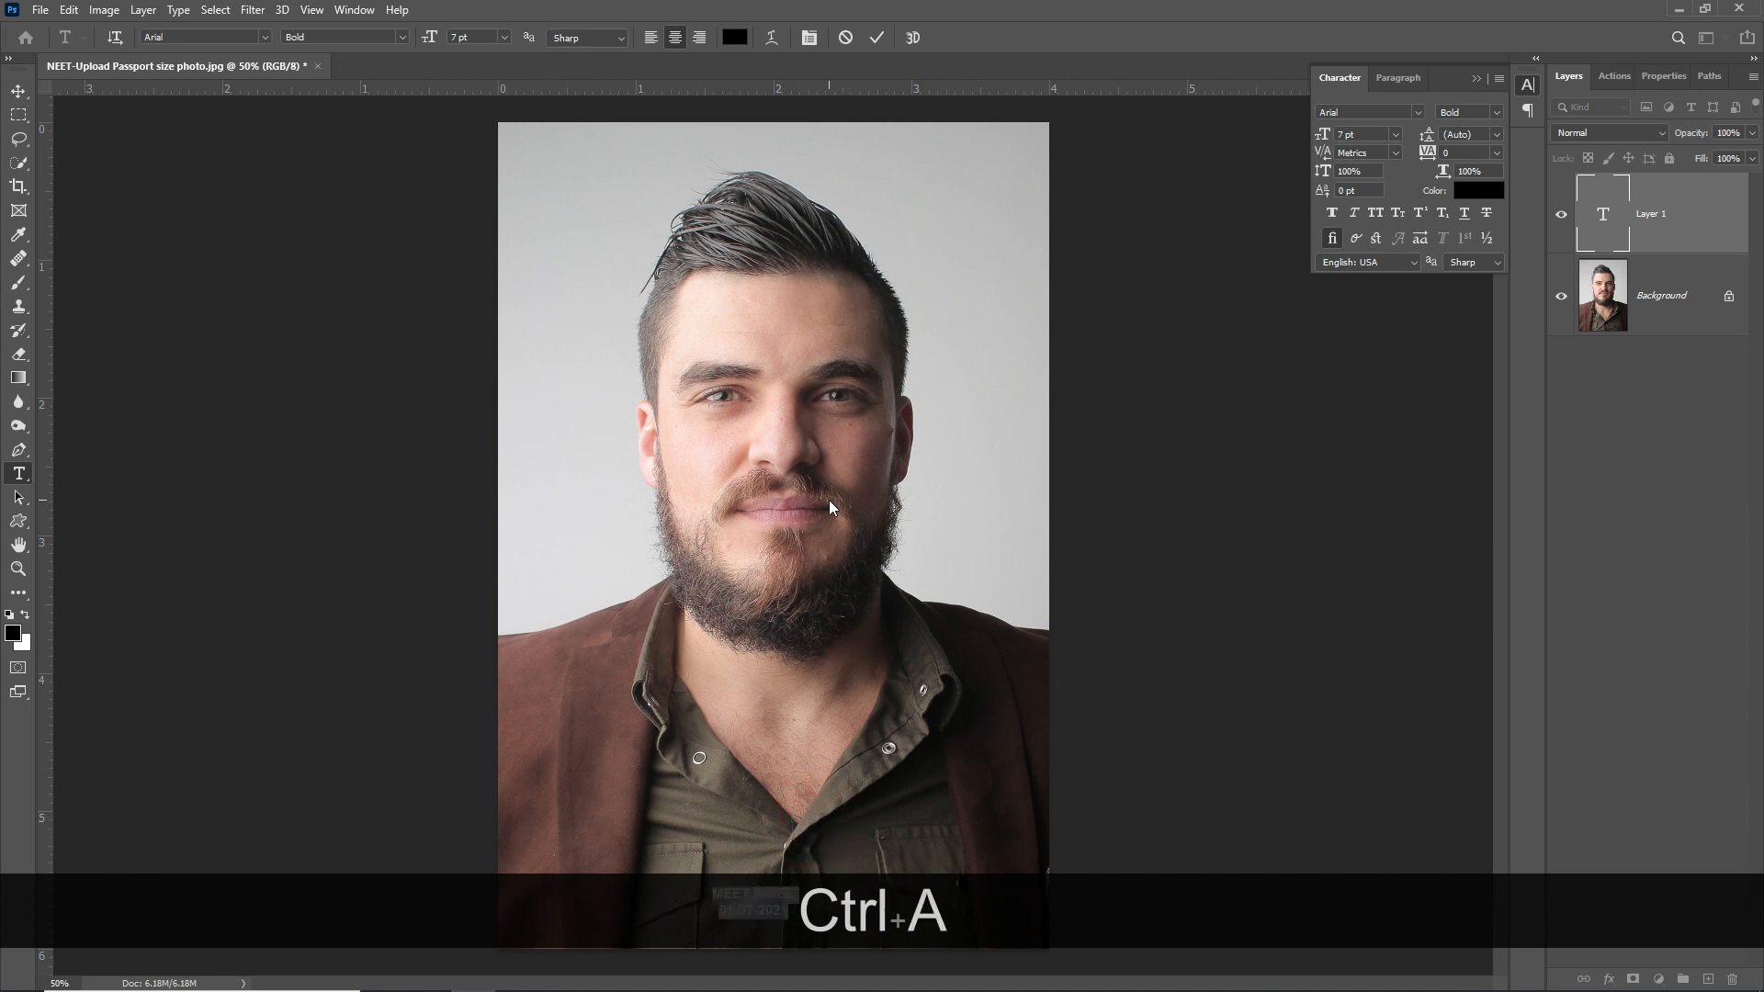
# - Make the caption black 15 pt, centre it horizontally and commit it
pyautogui.click(735, 39)
pyautogui.moveTo(1281, 155); pyautogui.dragTo(1181, 117)
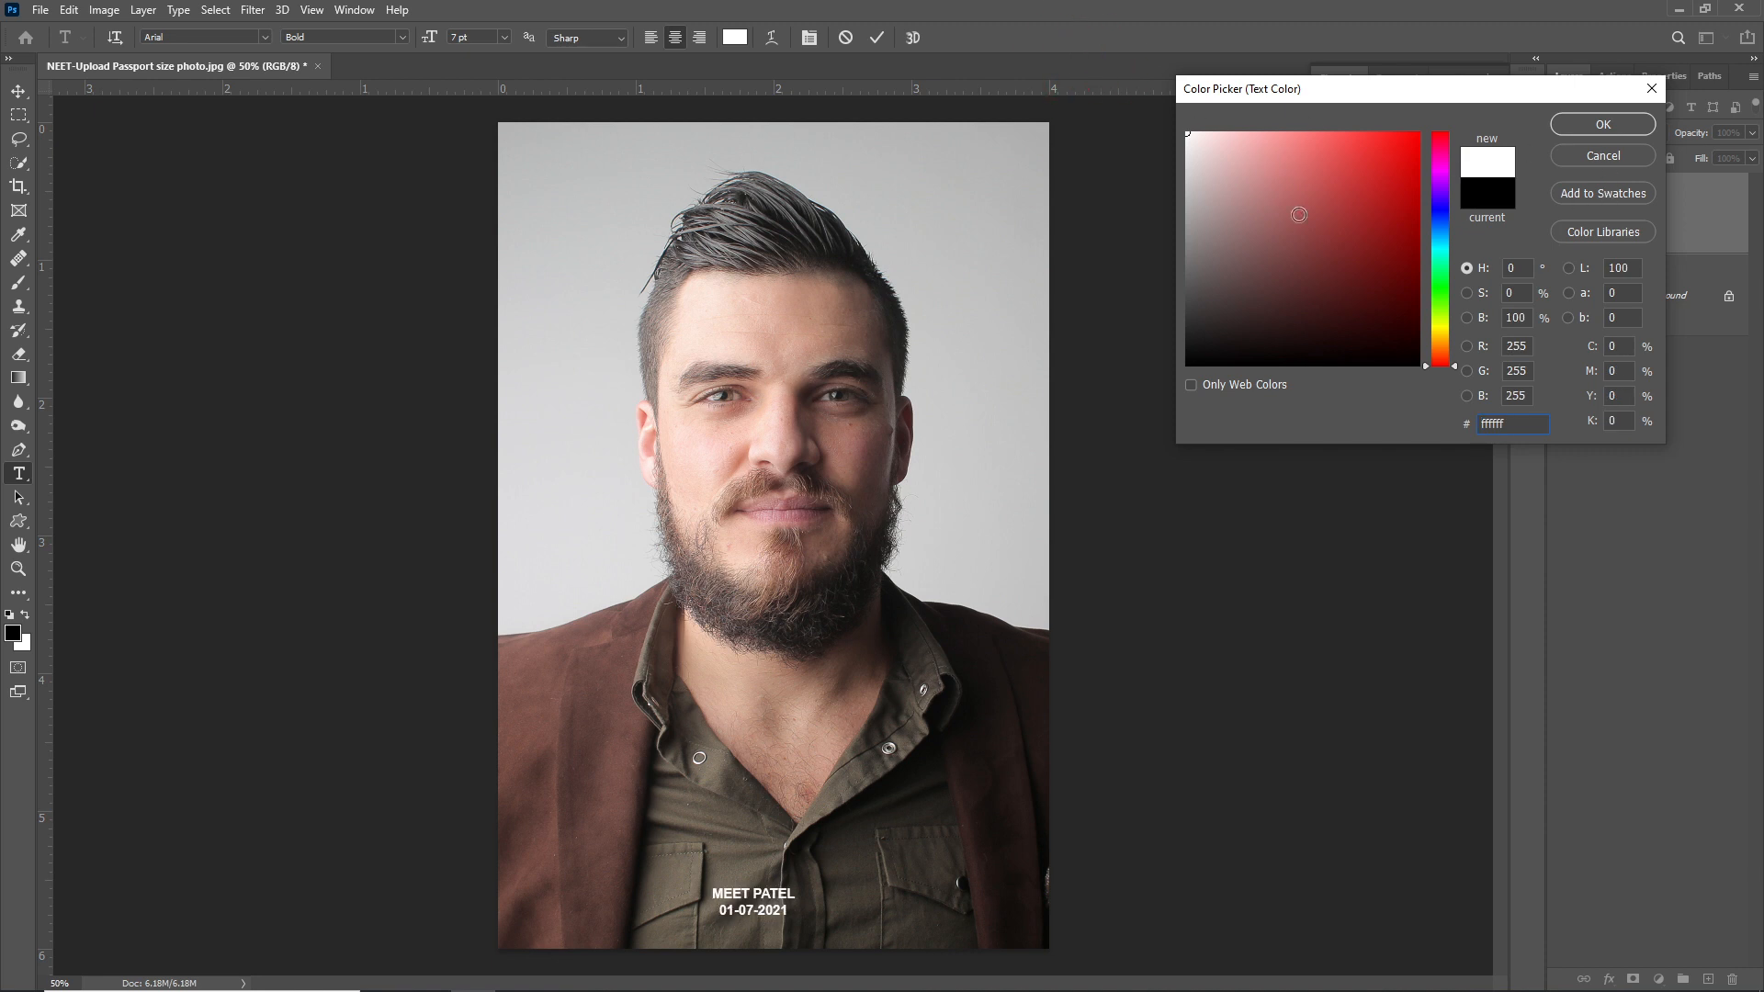
pyautogui.click(918, 576)
pyautogui.click(1603, 124)
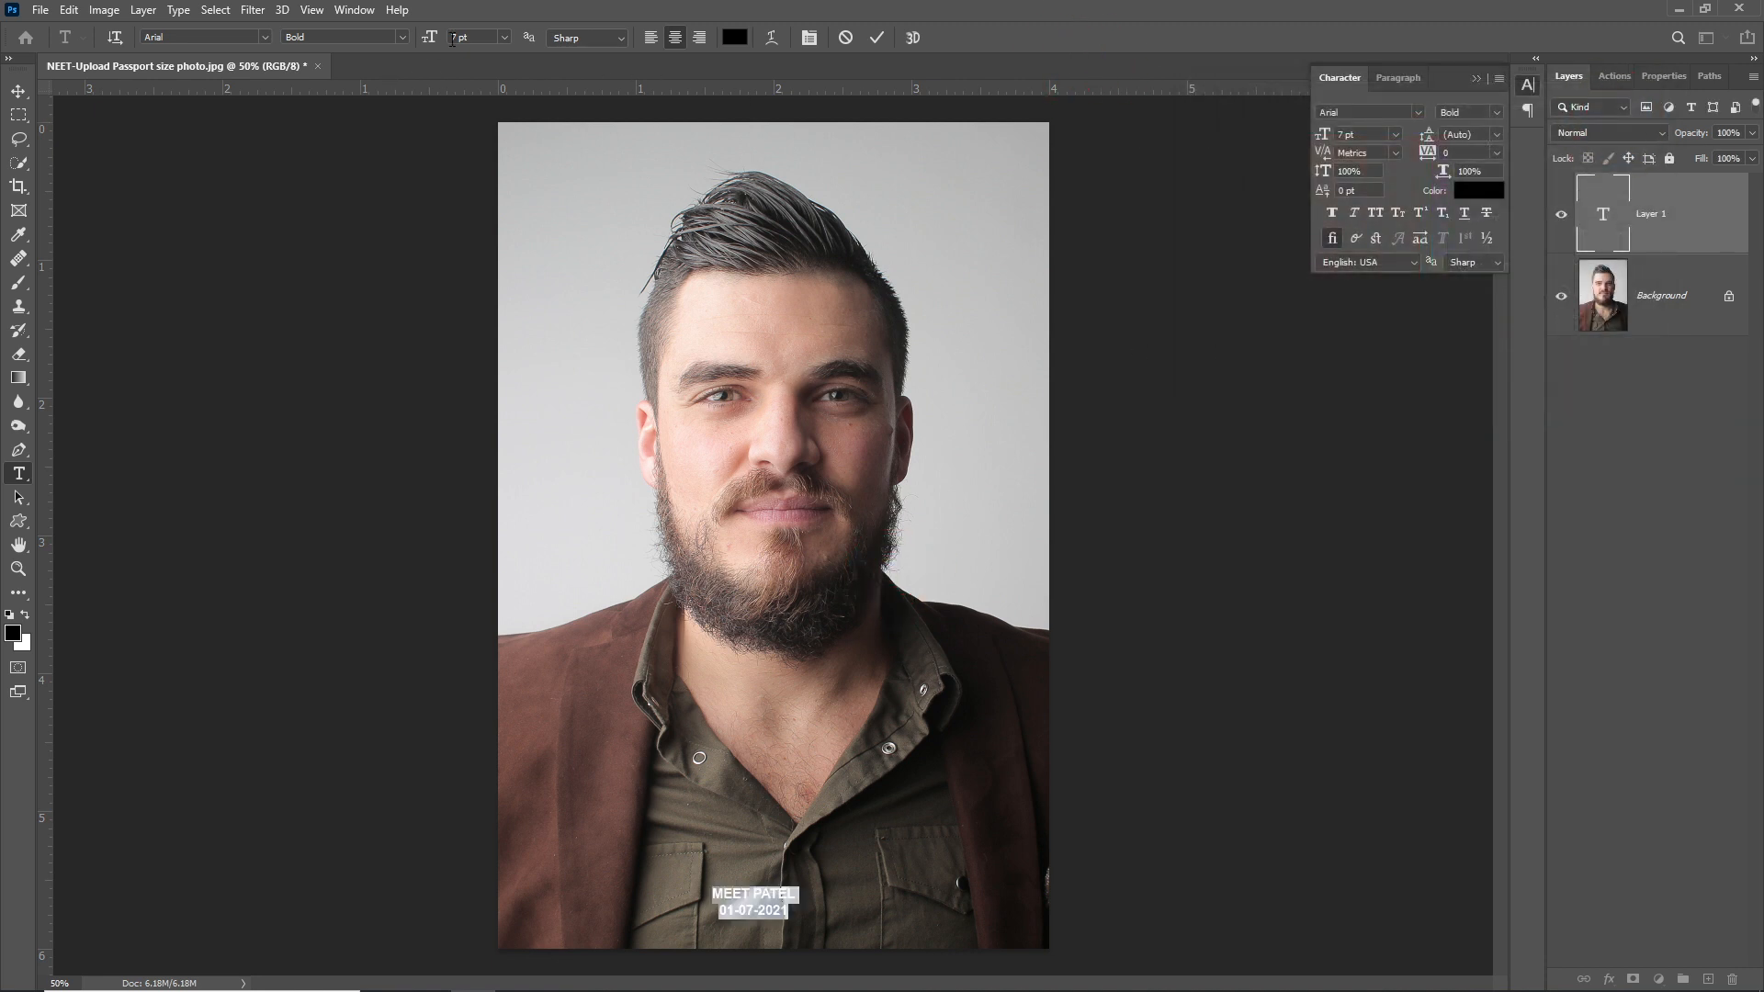
pyautogui.scroll(8, 479, 40)
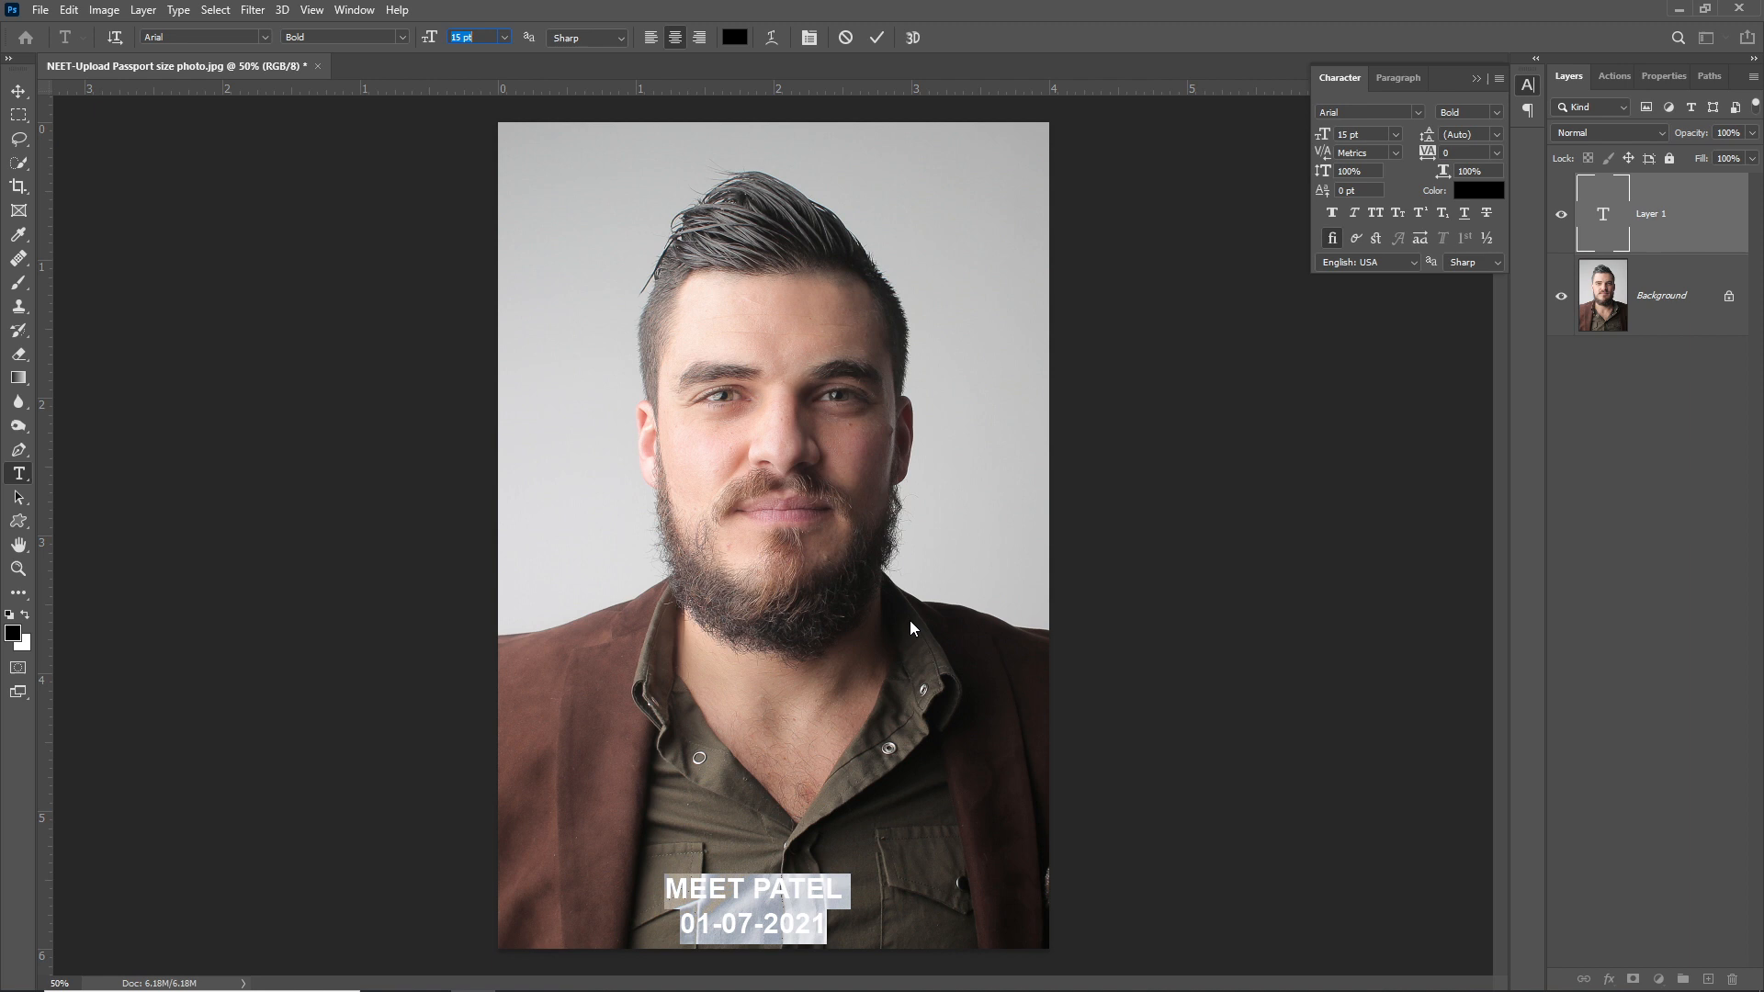
pyautogui.click(766, 896)
pyautogui.moveTo(735, 839); pyautogui.dragTo(762, 839)
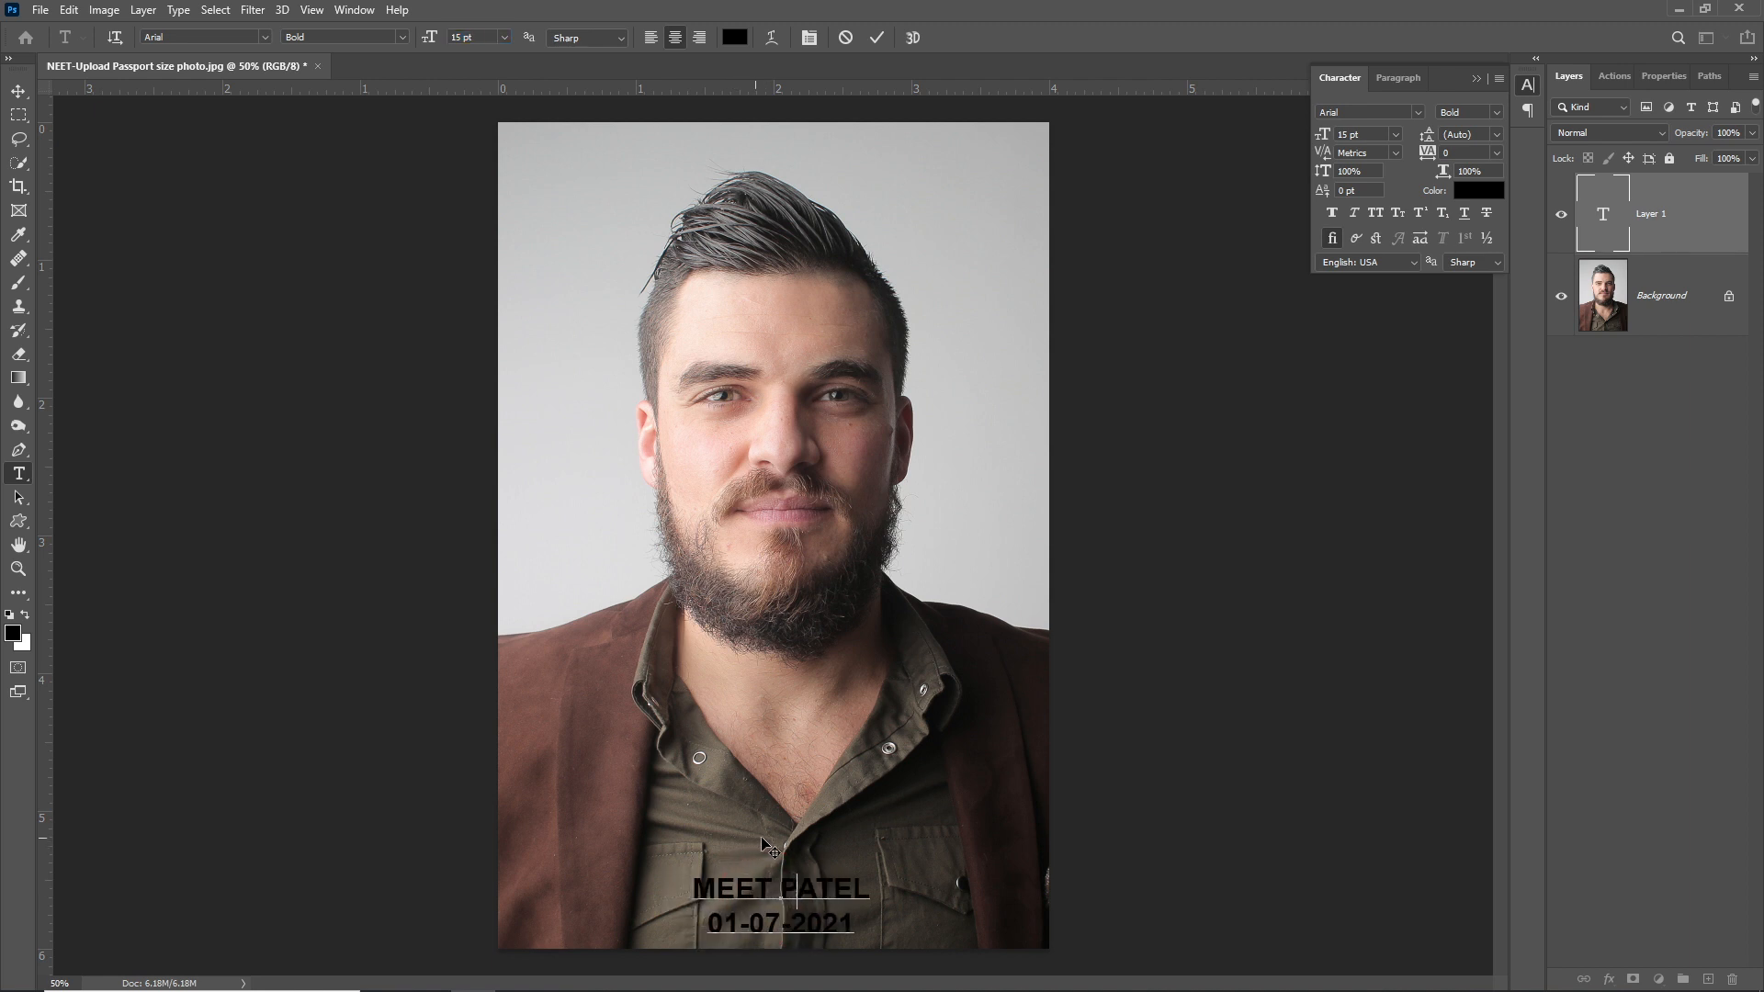
pyautogui.press('KP_Enter')
# - Select the Background layer and add a new empty layer above it
pyautogui.press('v')
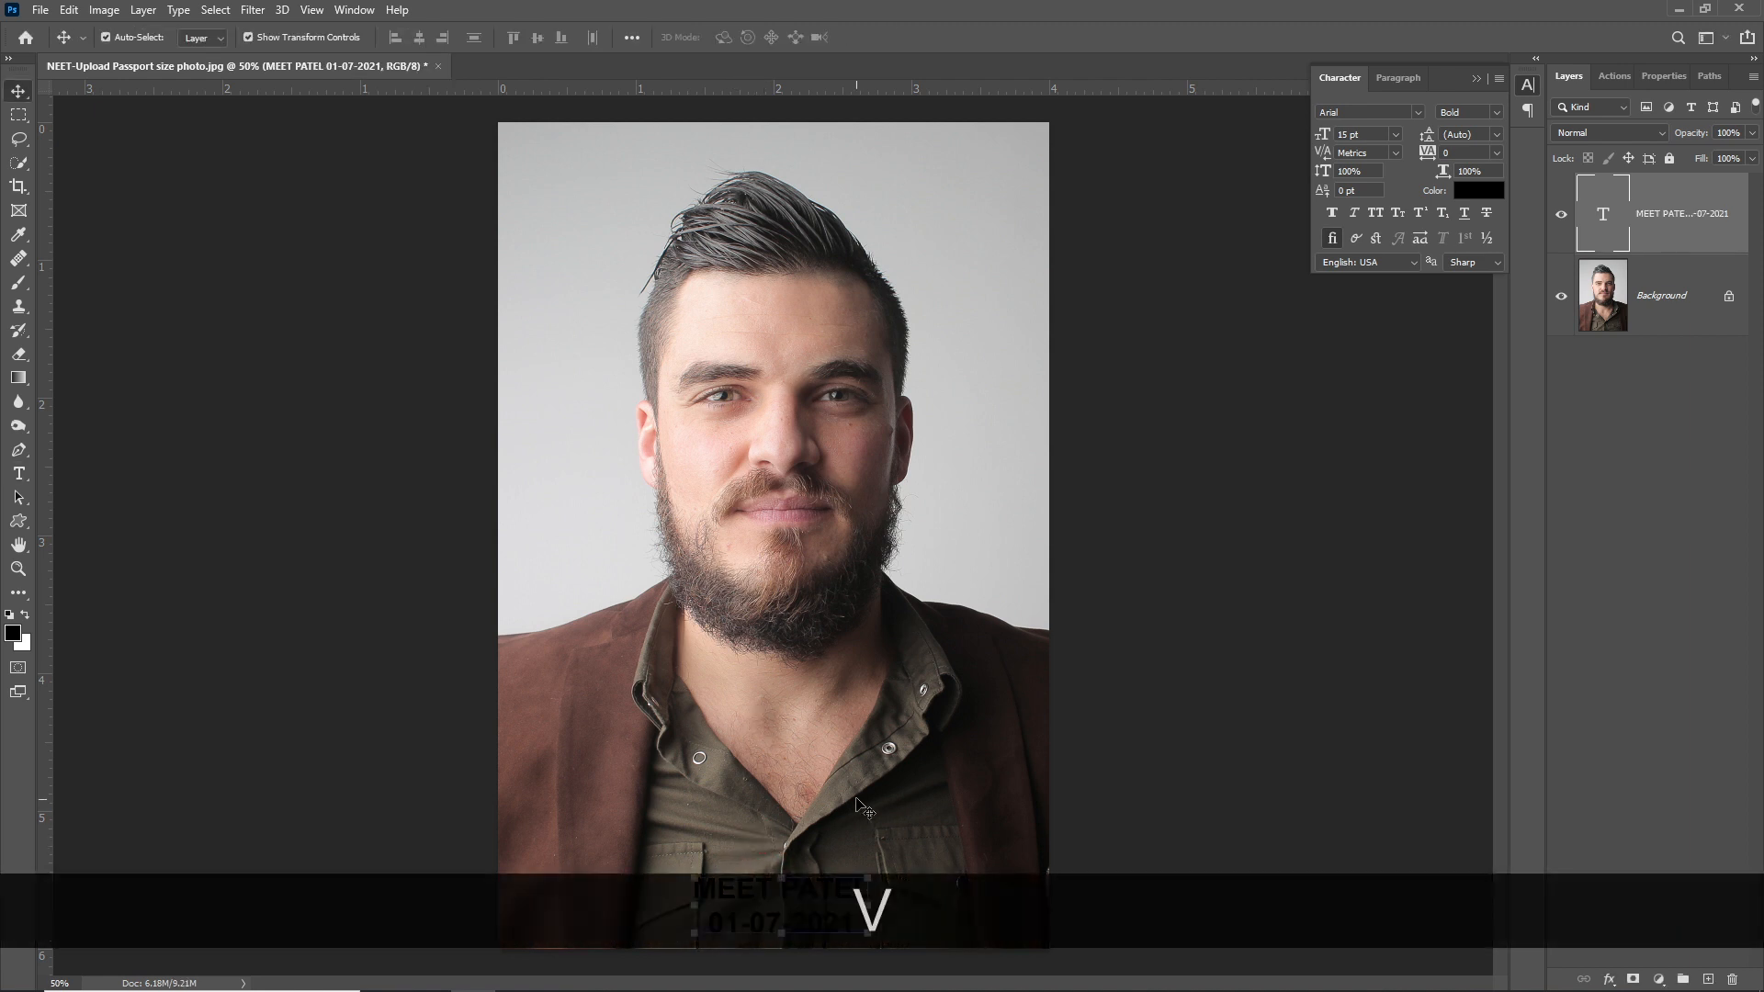
pyautogui.rightClick(928, 794)
pyautogui.click(948, 801)
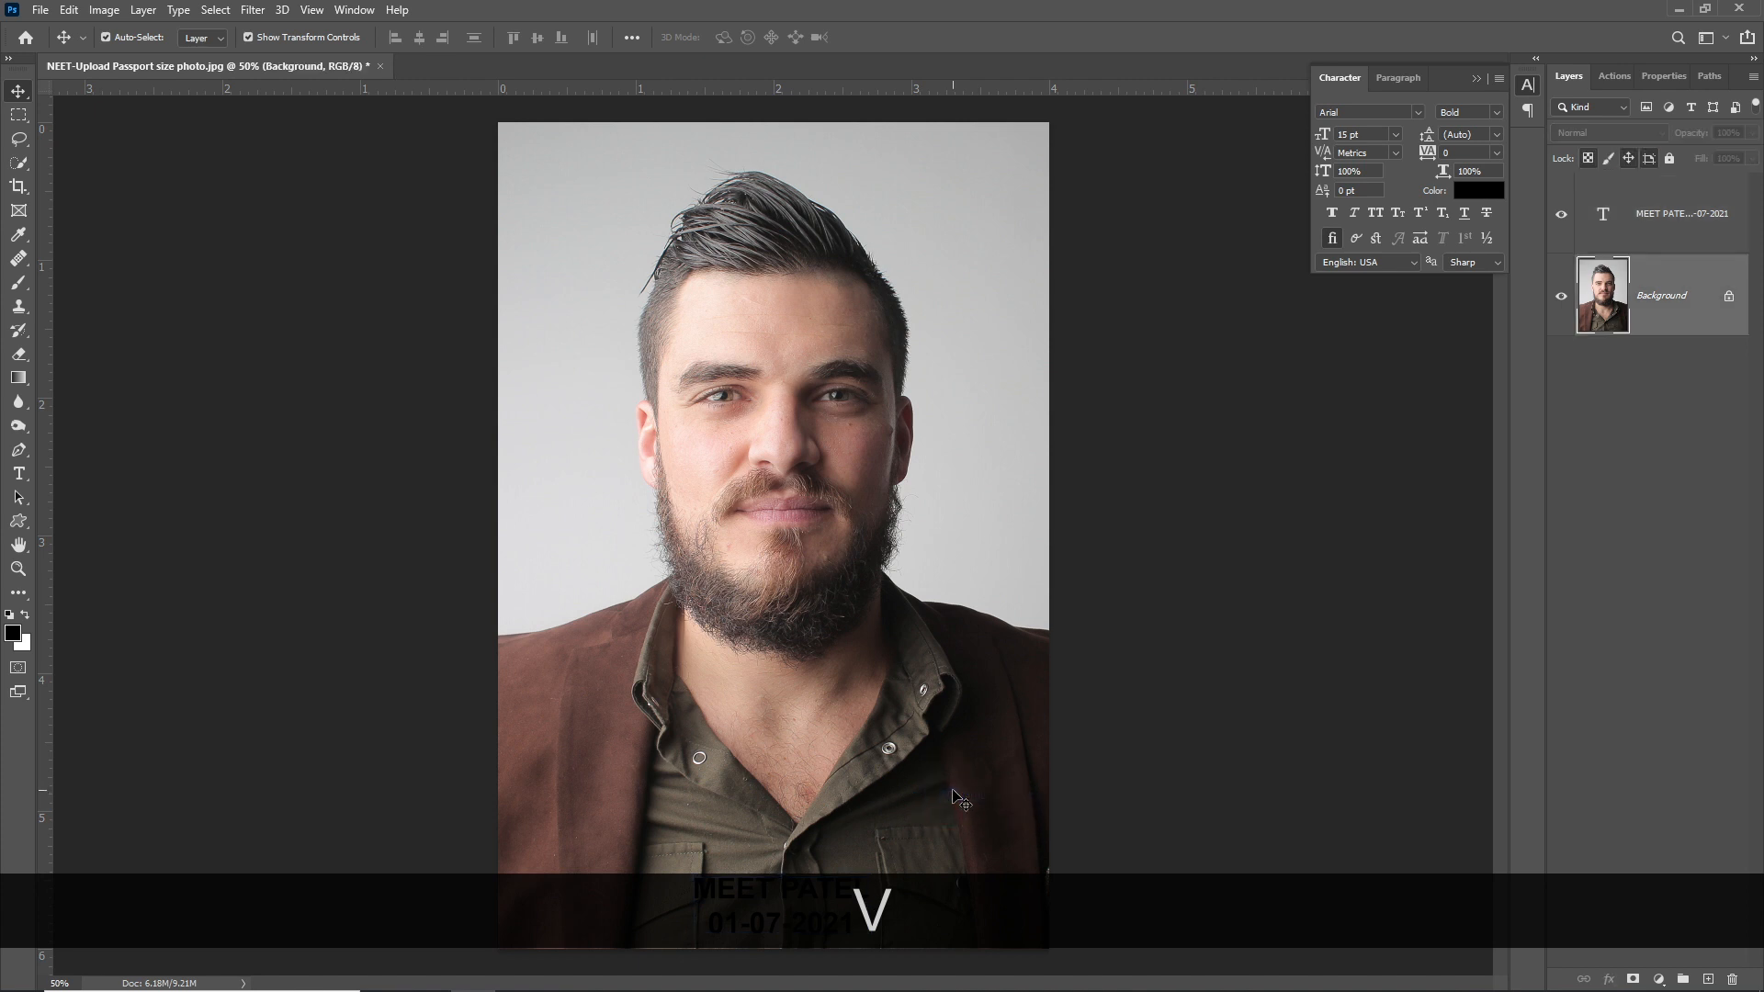
pyautogui.click(1708, 979)
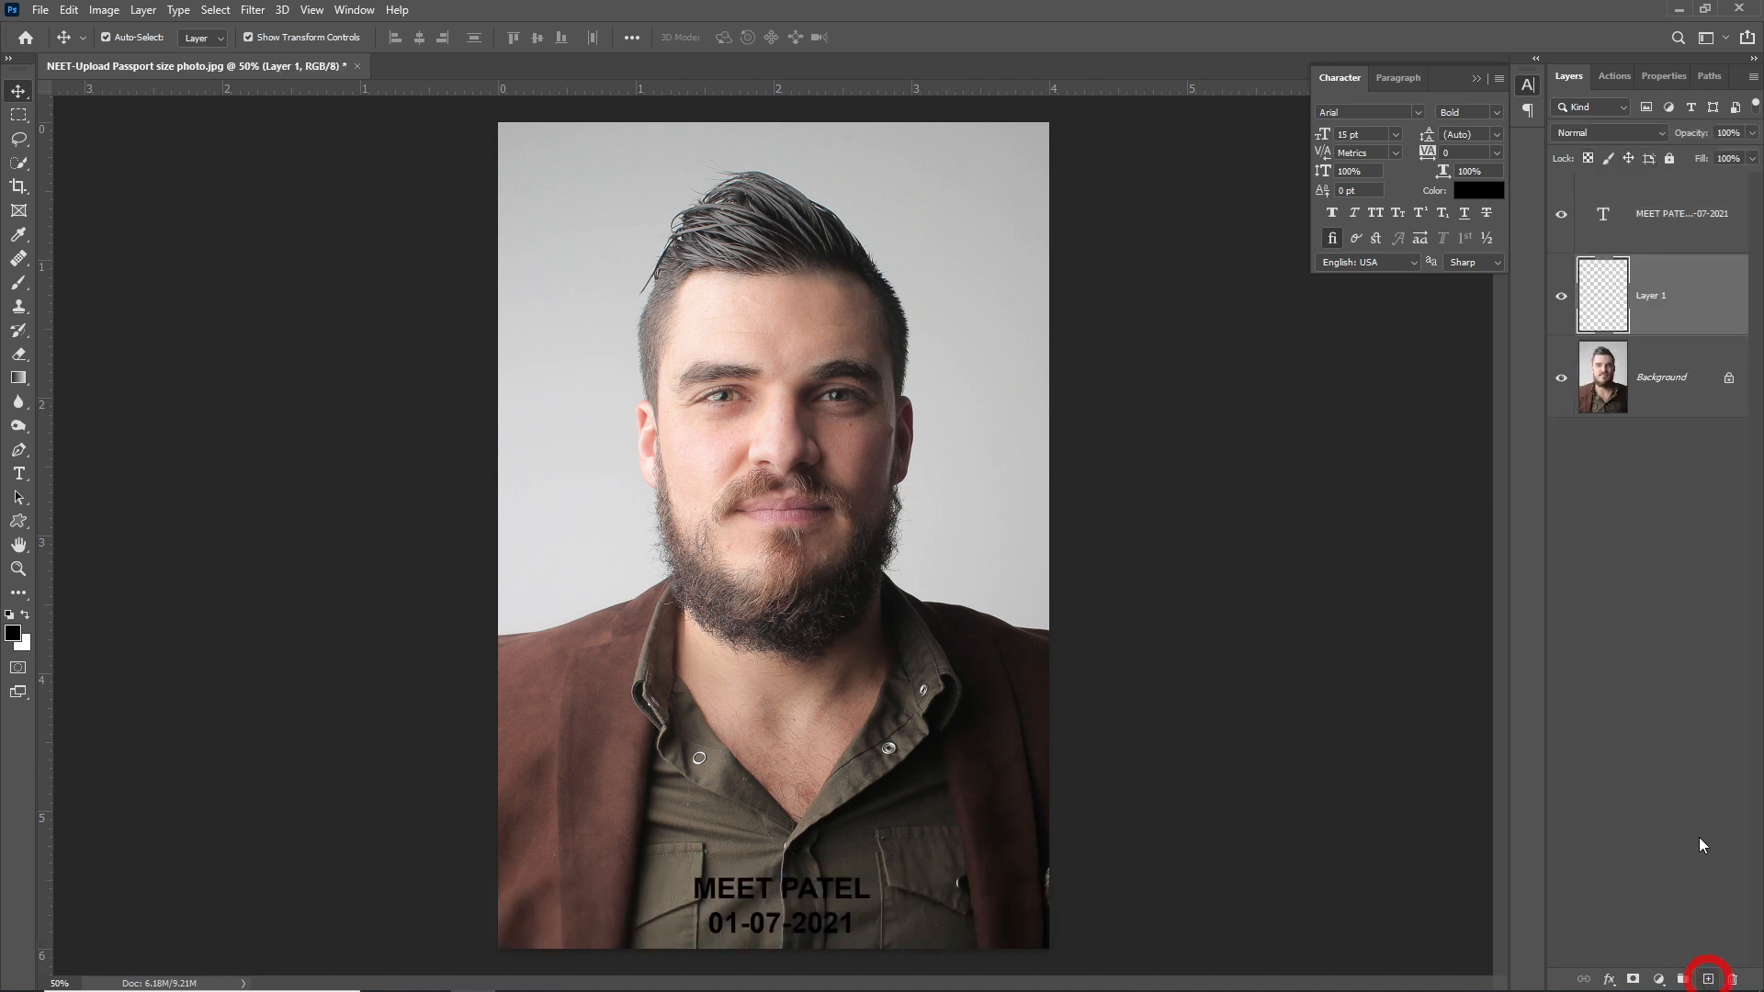
# - Fill a rectangular strip across the photo's bottom with white, then deselect it
pyautogui.press('m')
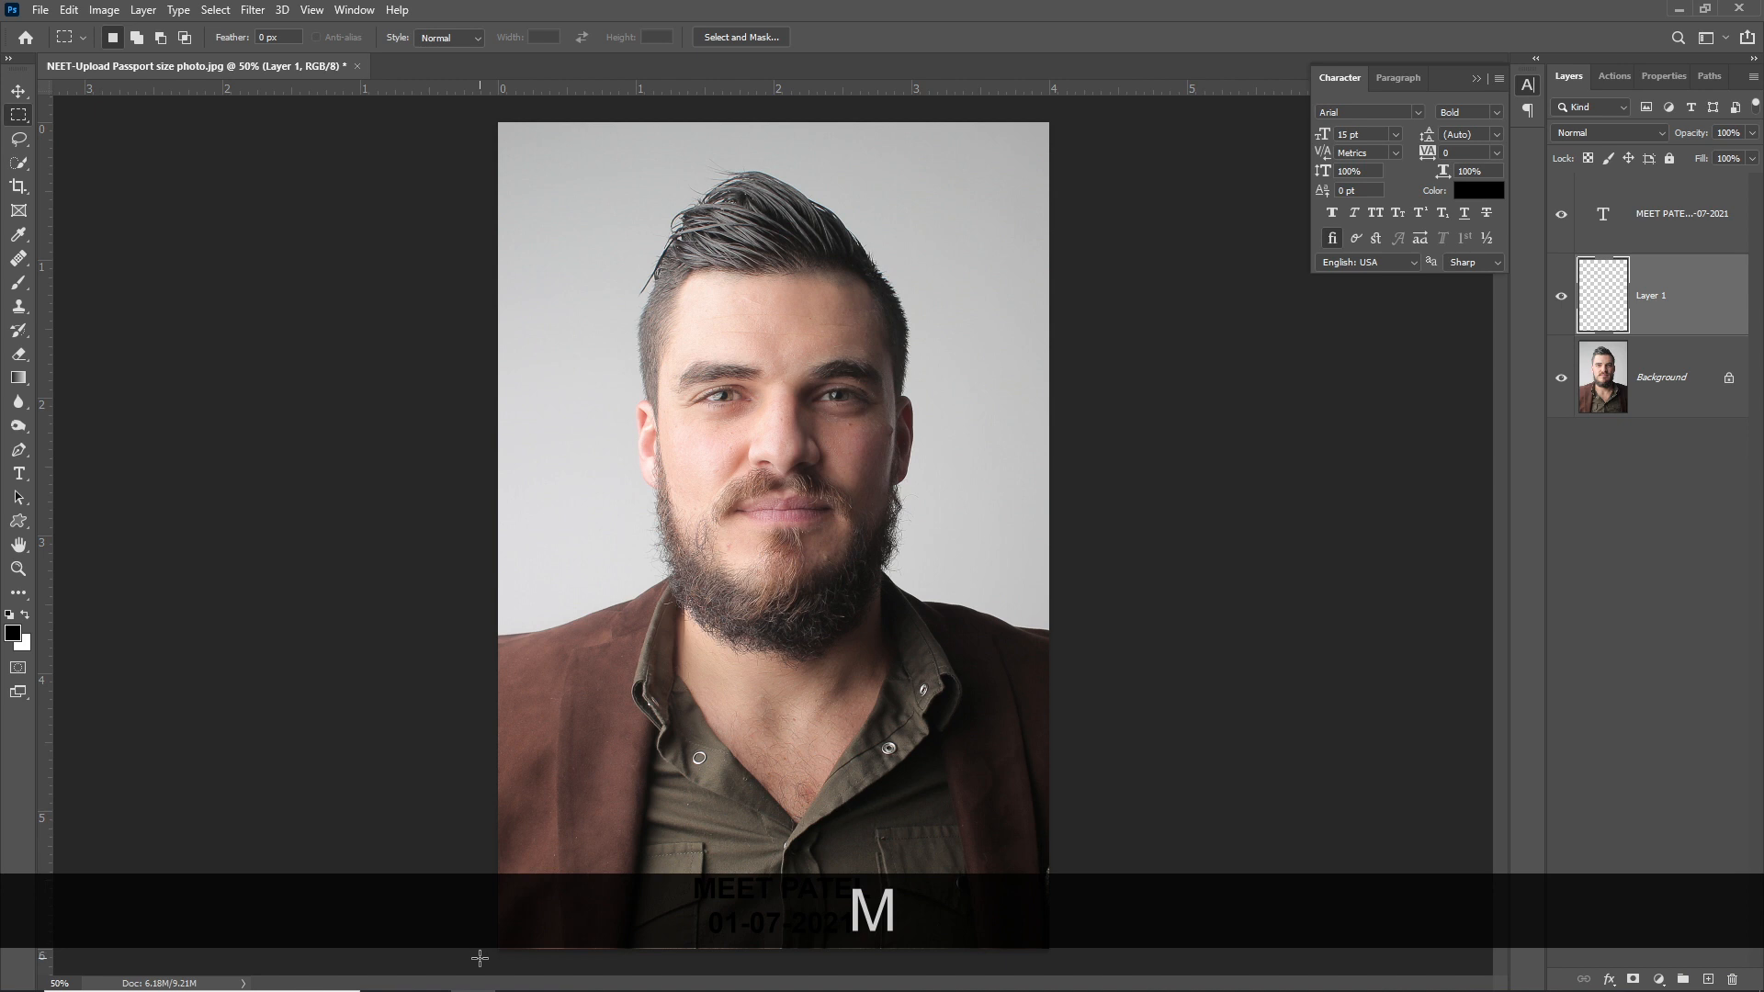
pyautogui.moveTo(477, 957); pyautogui.dragTo(1131, 868)
pyautogui.press('ctrl')
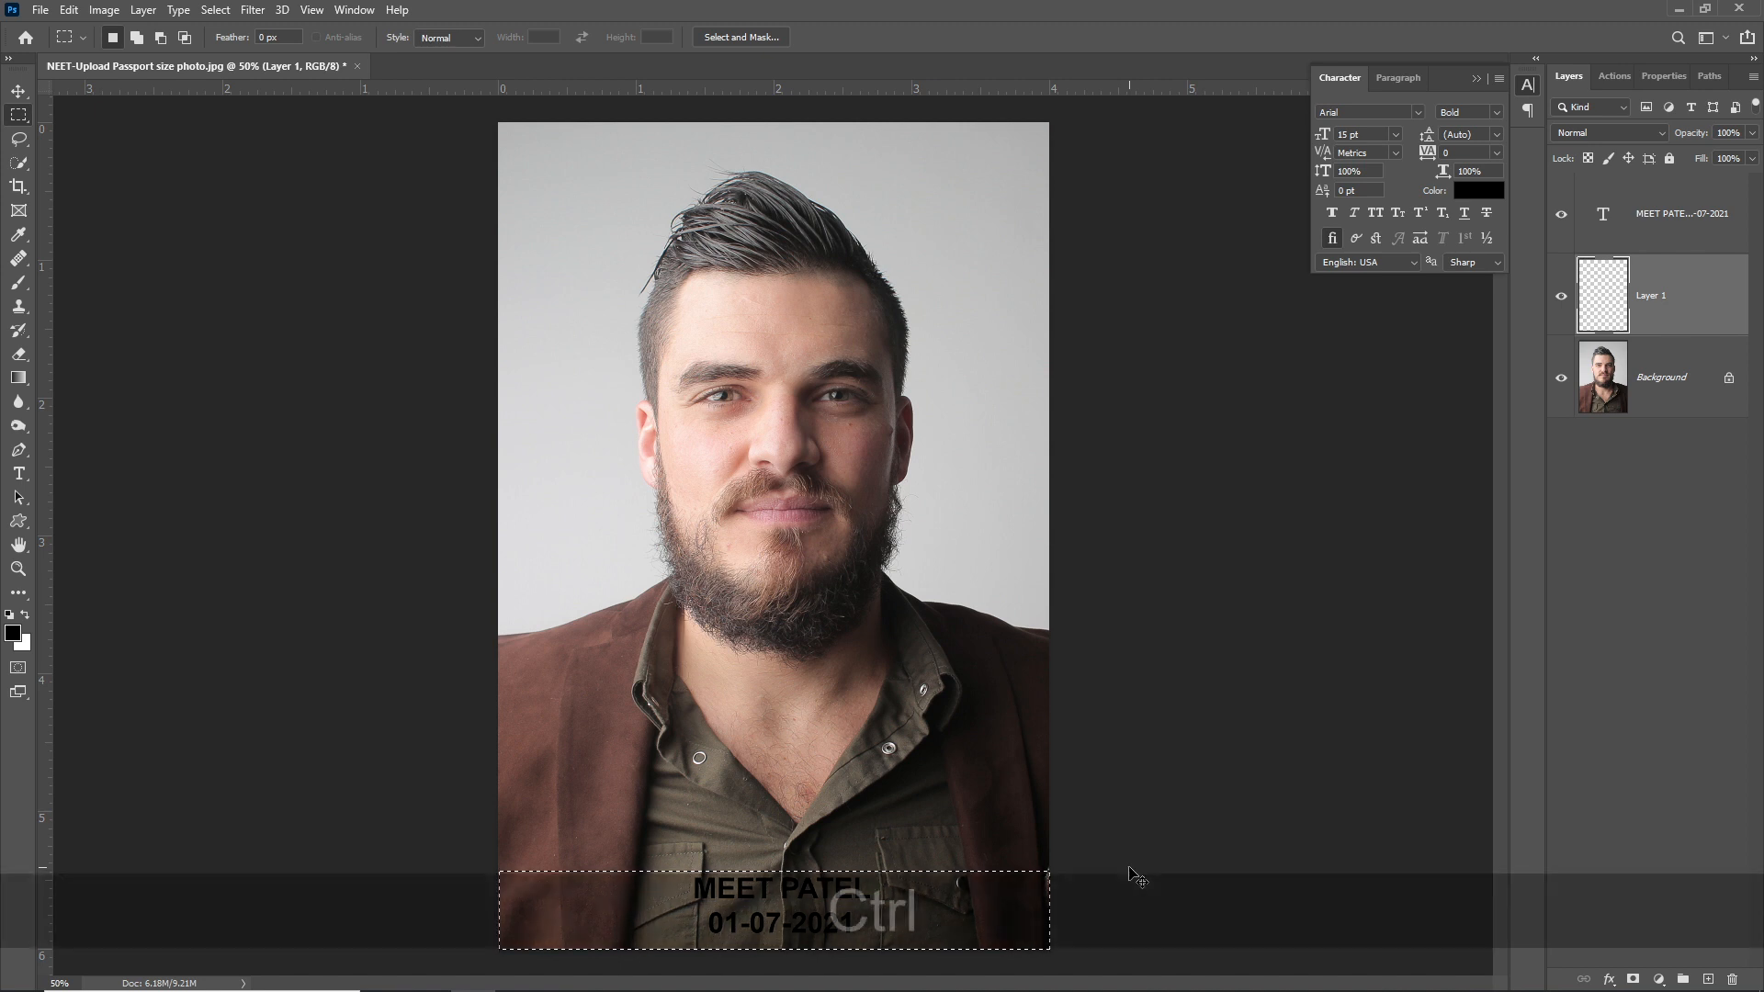
pyautogui.hotkey('ctrl', 'Delete')
pyautogui.hotkey('alt', 'Delete')
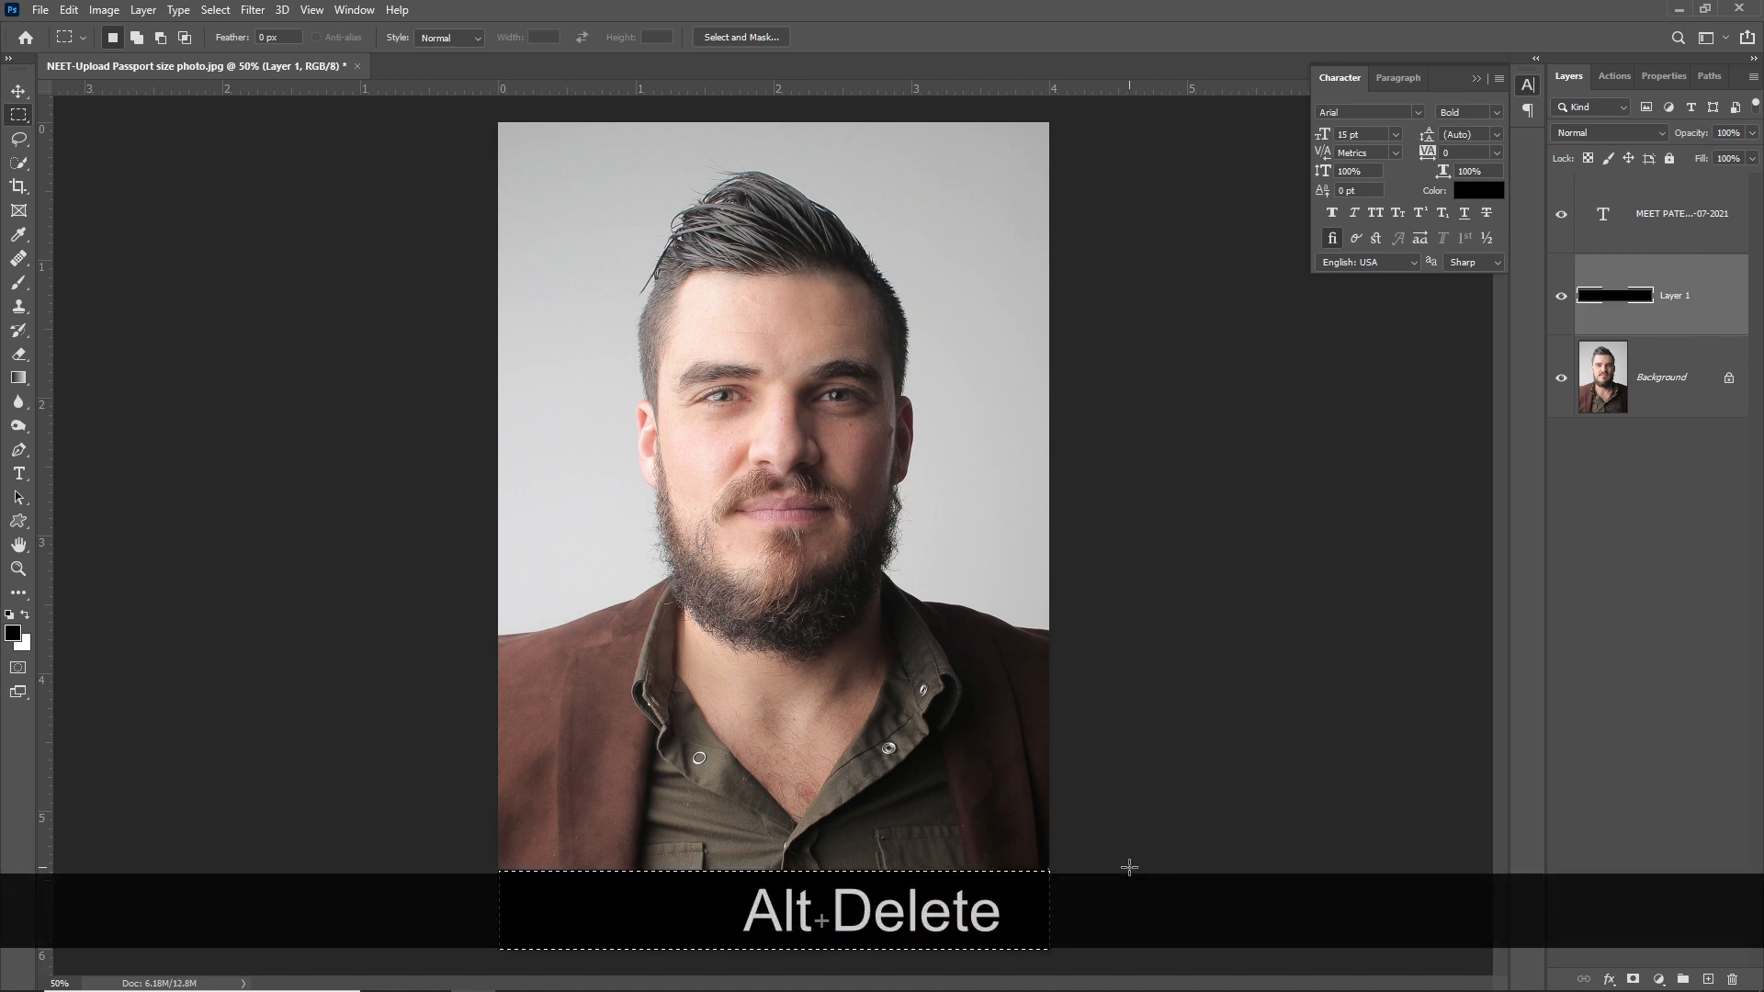
pyautogui.hotkey('ctrl', 'Delete')
pyautogui.hotkey('ctrl', 'd')
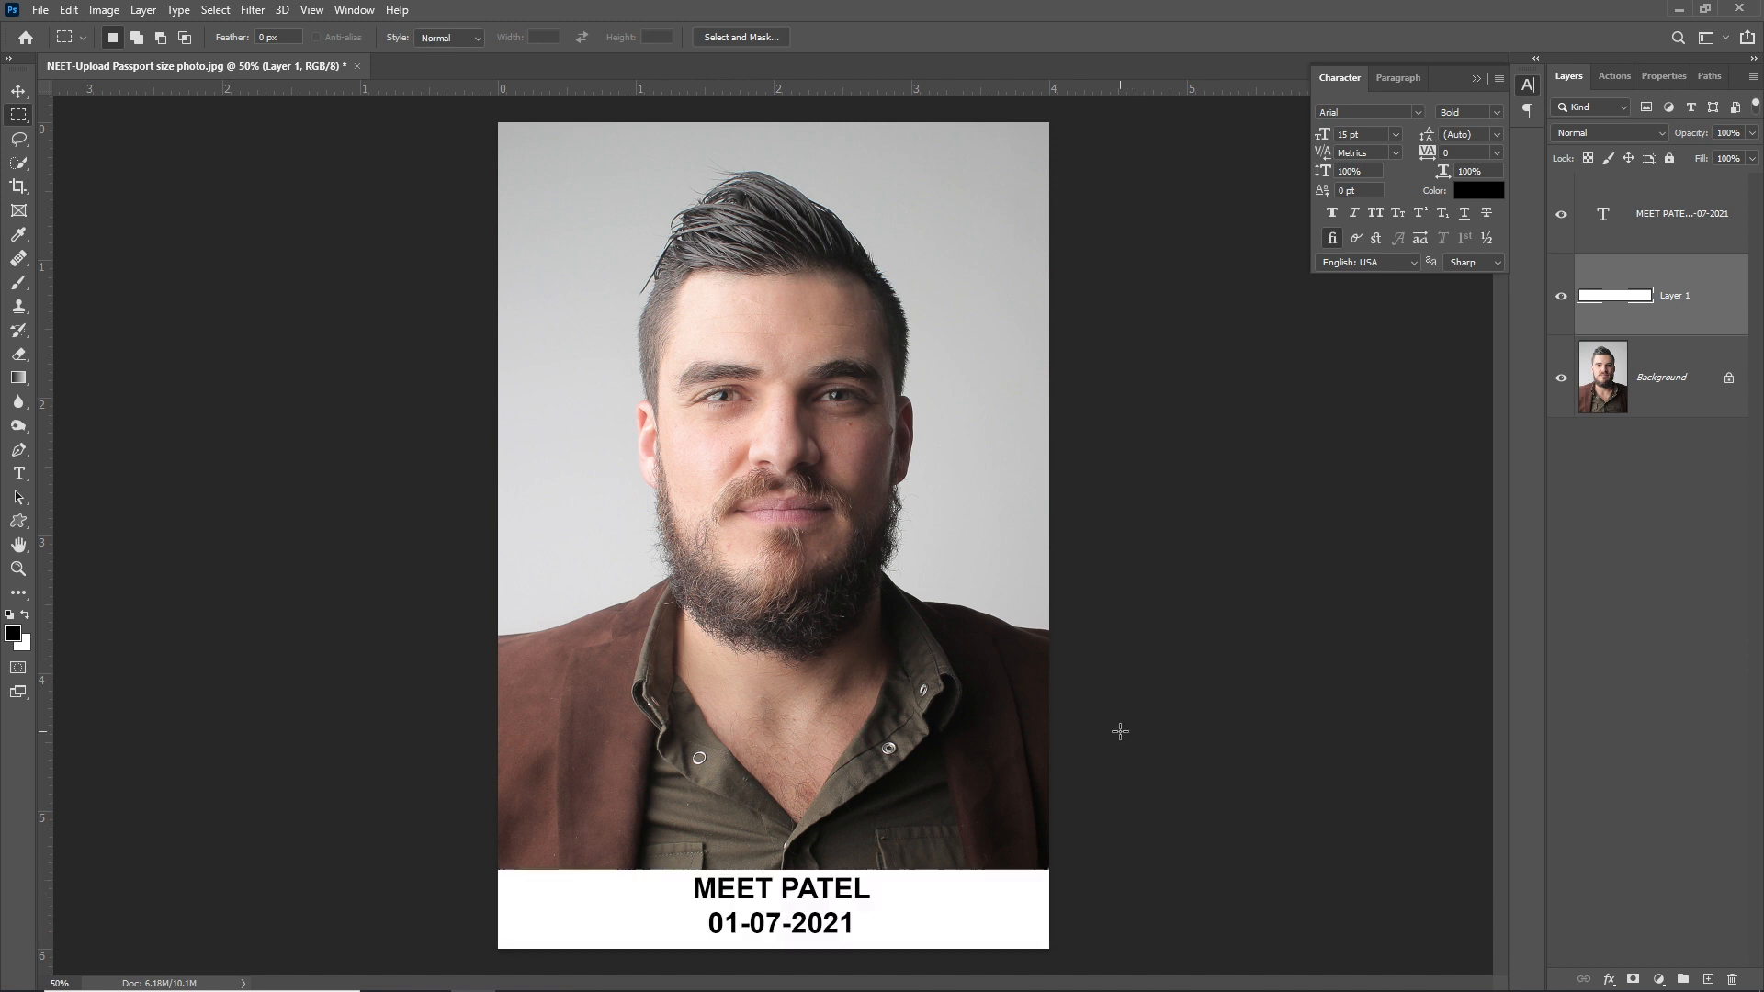
# - Deselect the strip layer and merge all layers into one
pyautogui.press('v')
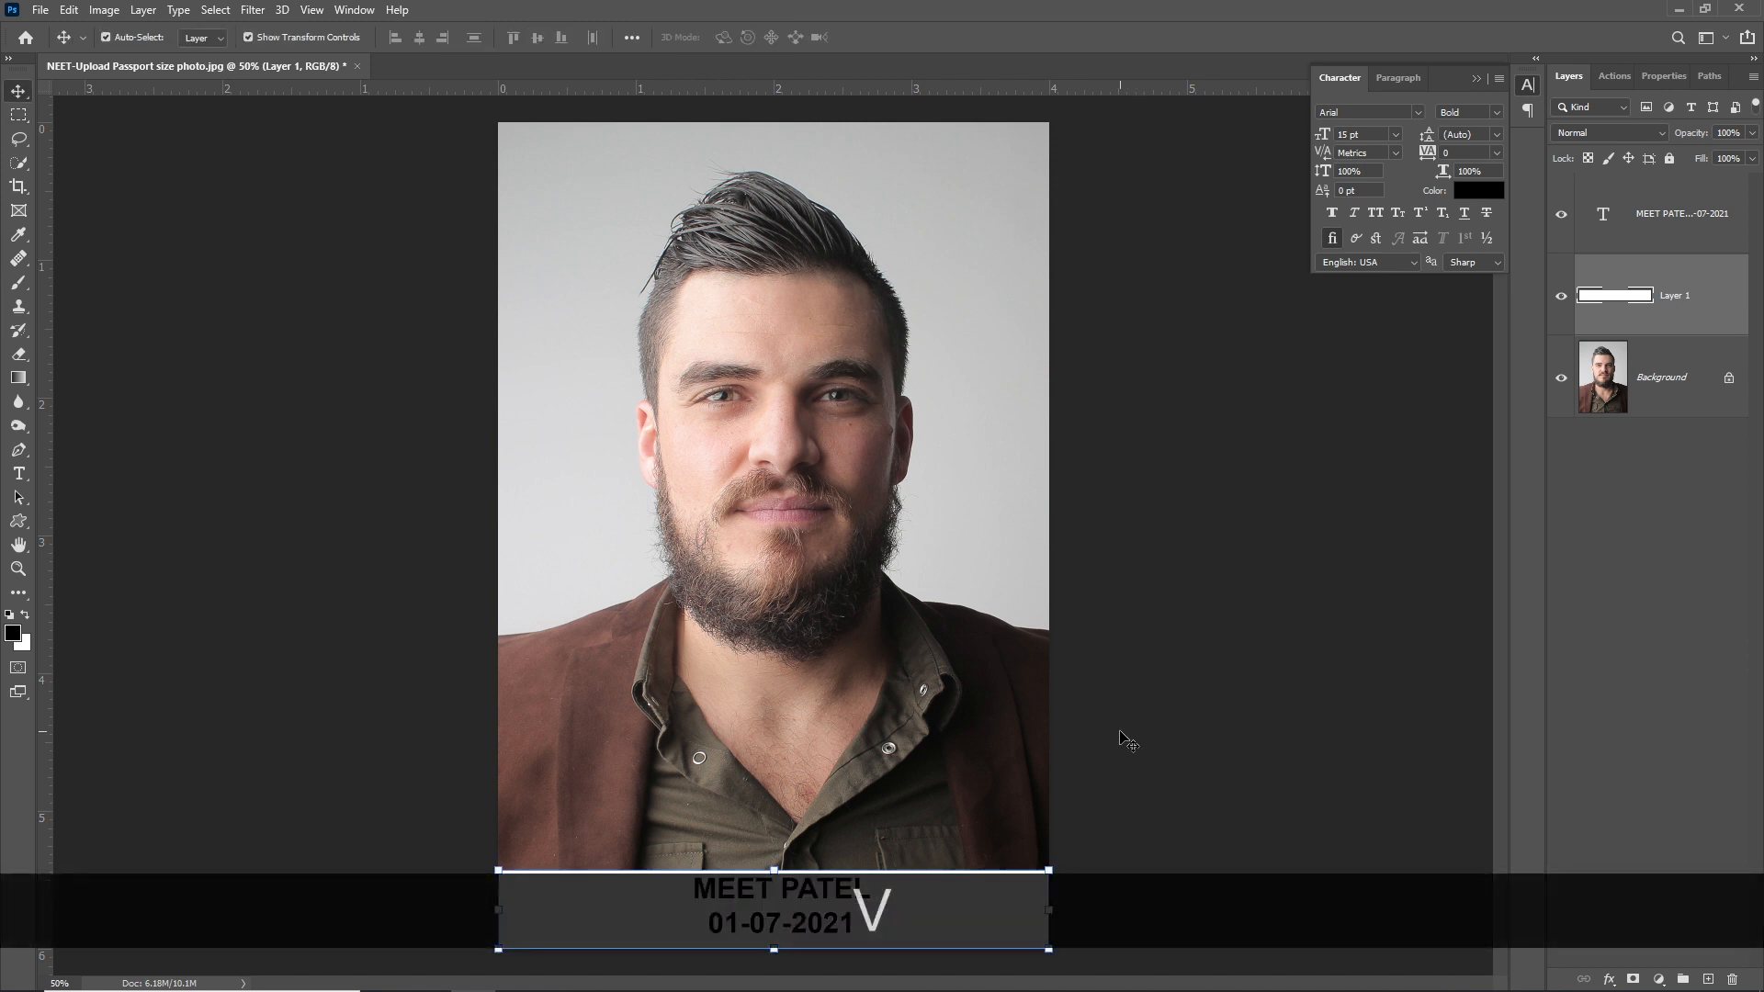
pyautogui.click(1119, 732)
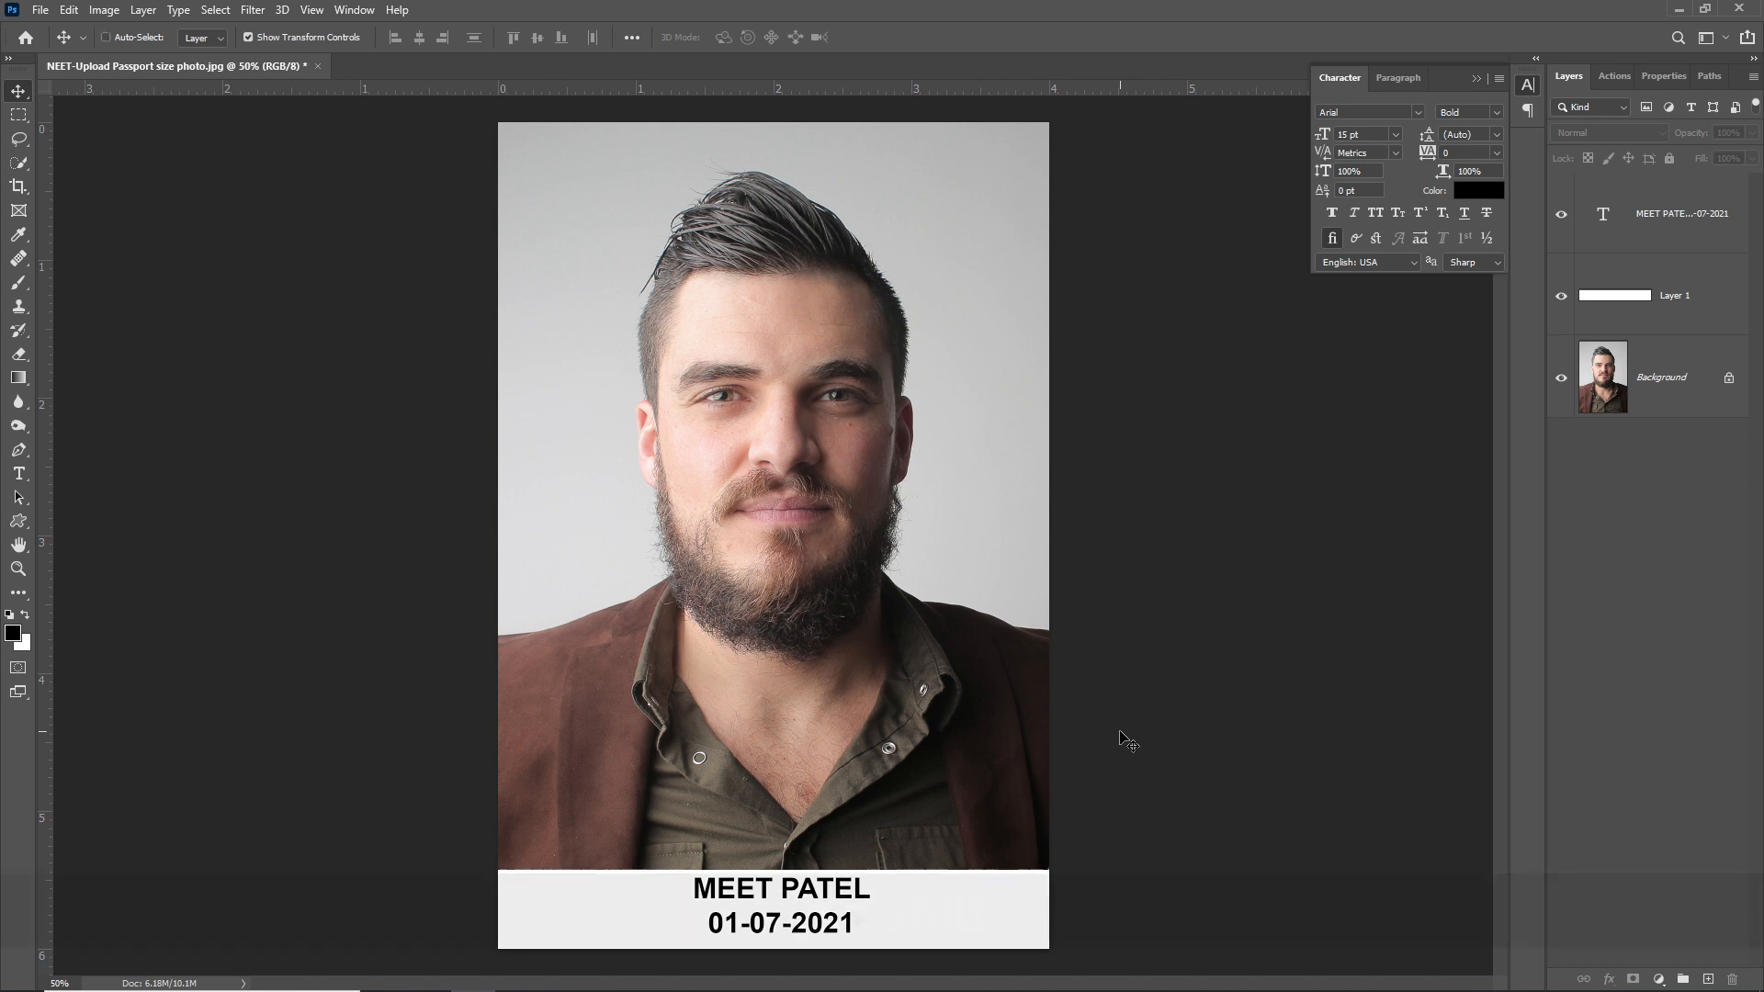
pyautogui.hotkey('ctrl', 'shift', 'e')
# - Save a JPEG copy named '4x6 size photo', cutting the 'NEET-Upload' prefix from the name
pyautogui.hotkey('ctrl', 'shift', 's')
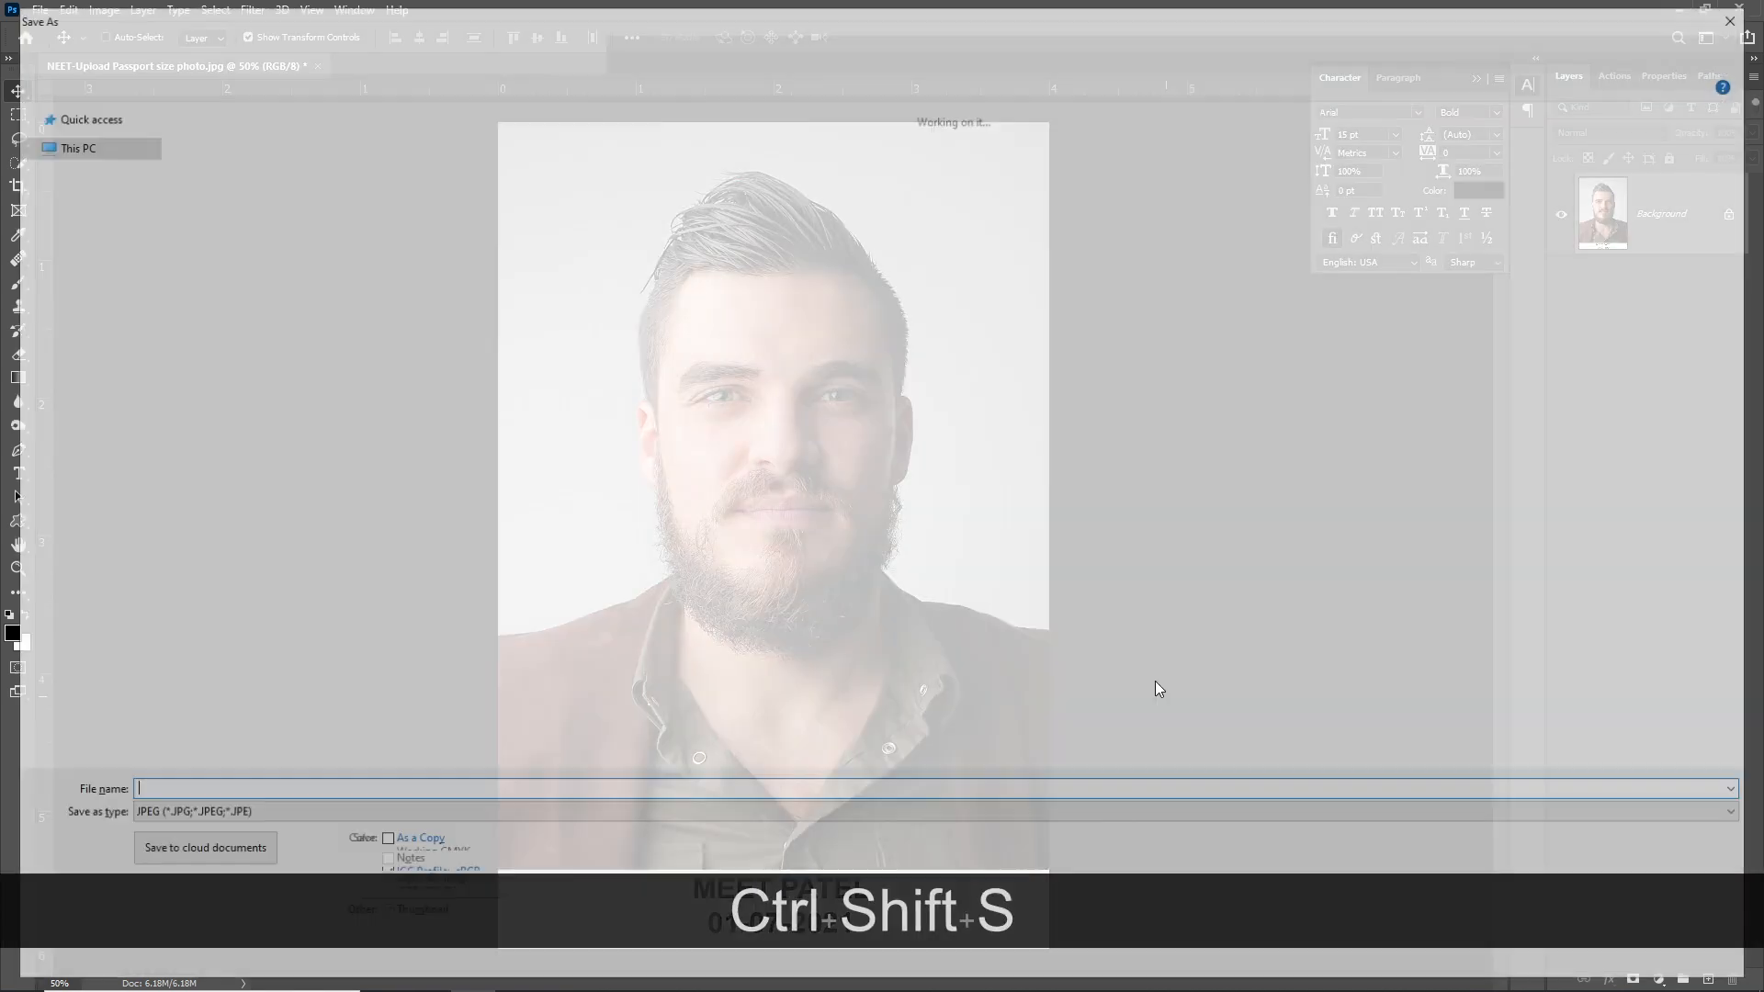
pyautogui.click(297, 795)
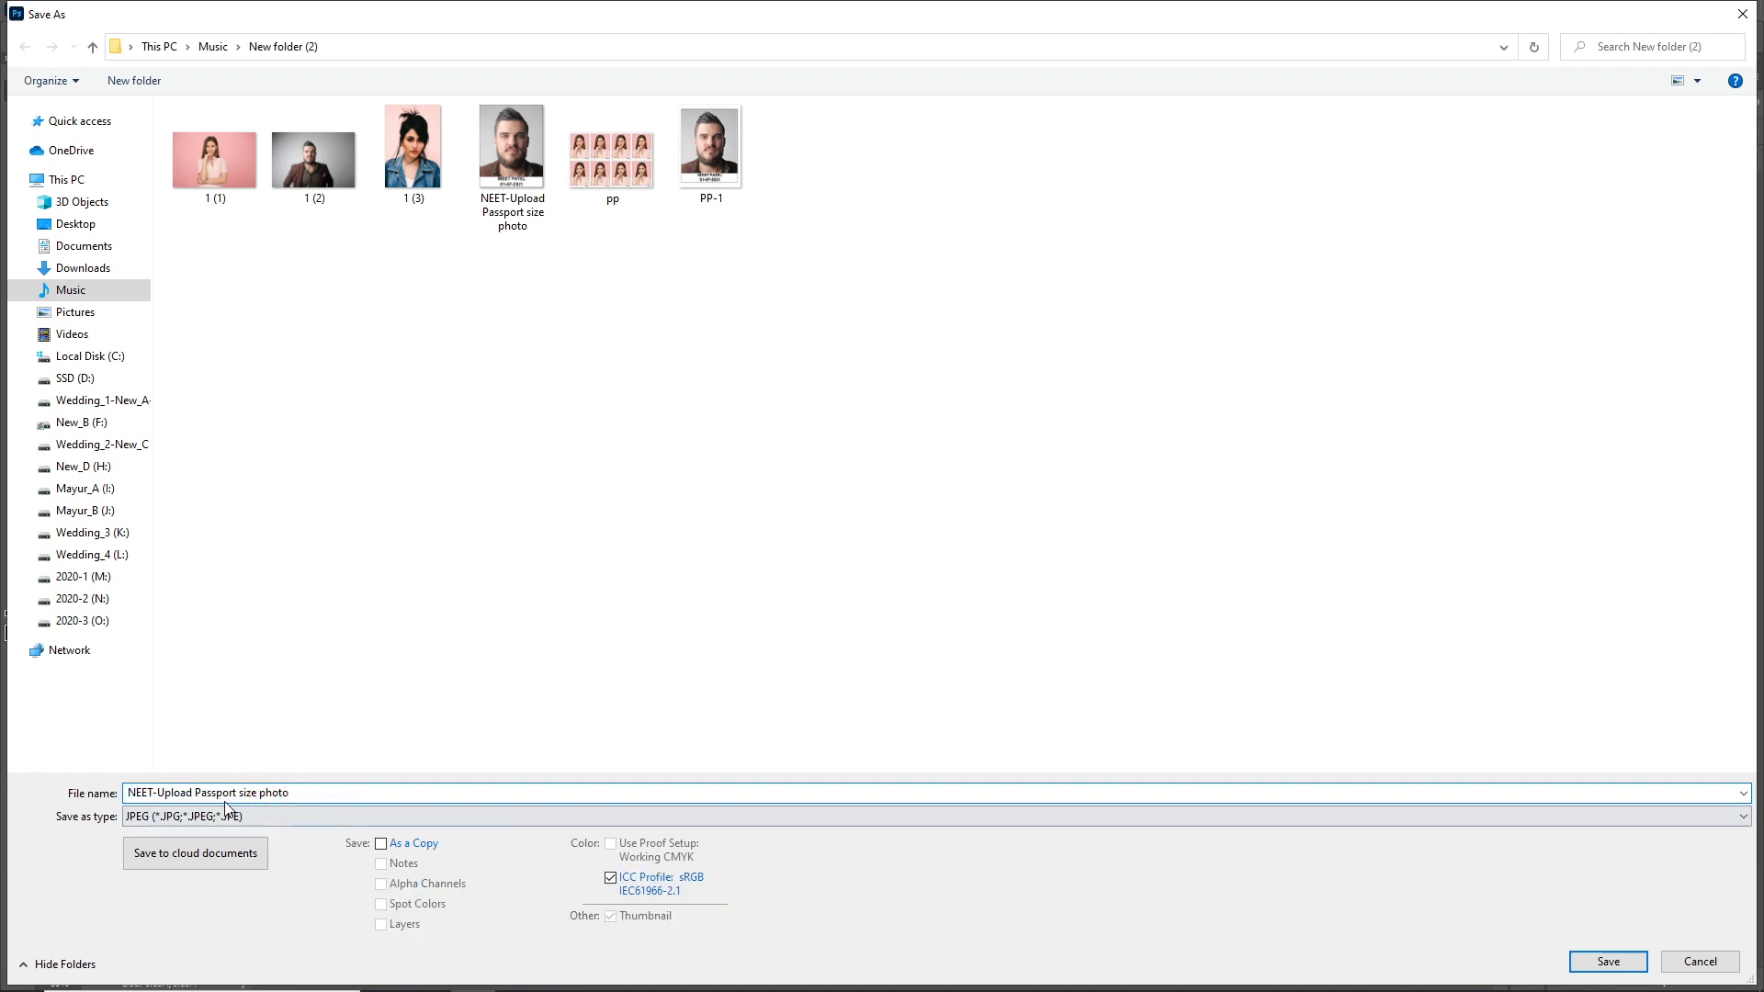
pyautogui.moveTo(239, 794); pyautogui.dragTo(188, 791)
pyautogui.write('4x6')
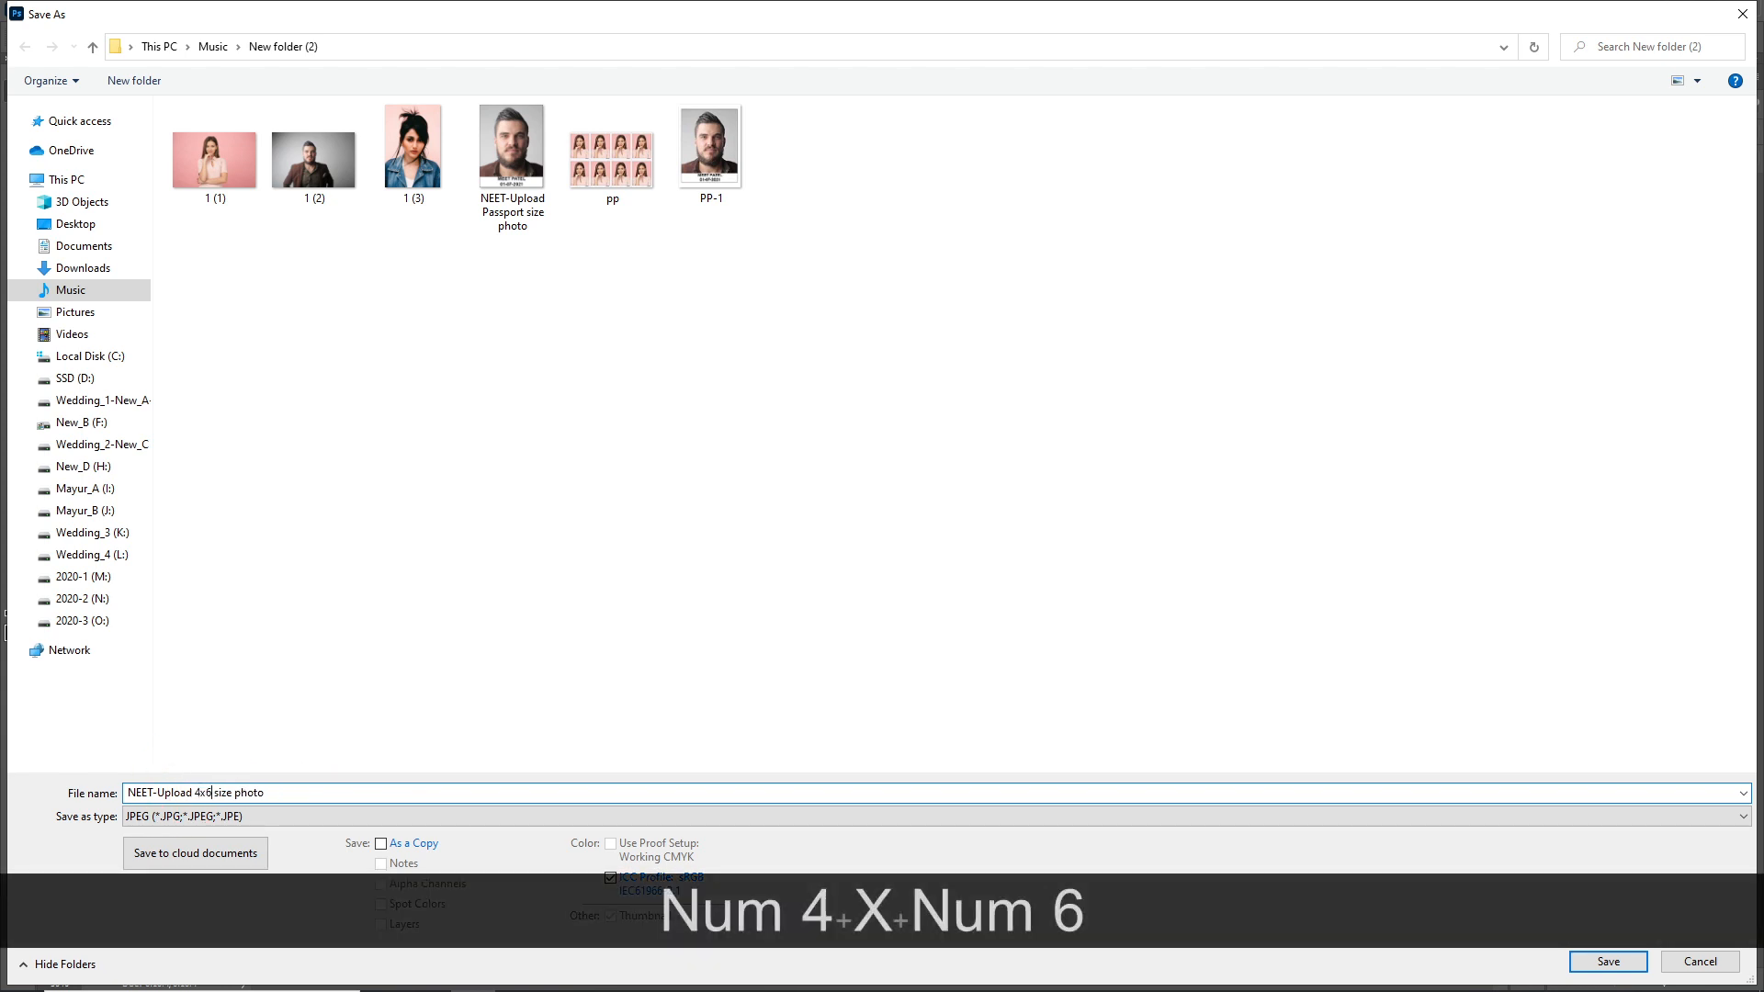
pyautogui.hotkey('shift', 'Home')
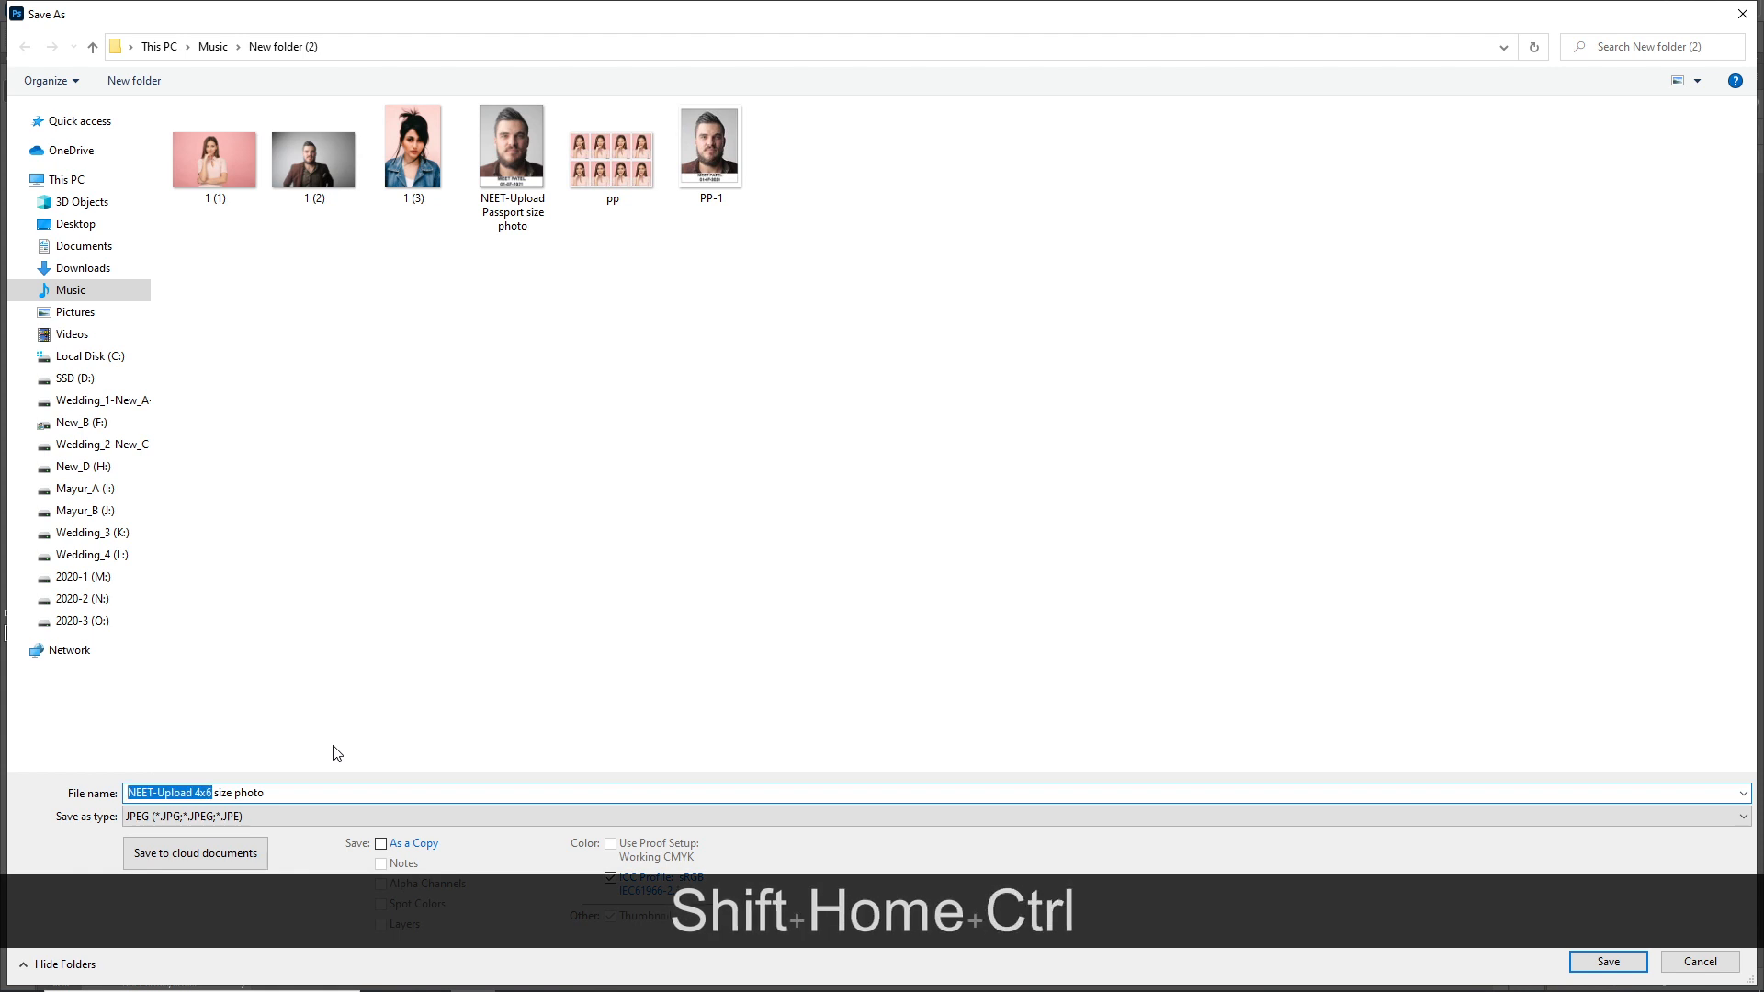
pyautogui.hotkey('ctrl', 'x')
pyautogui.write('4x6')
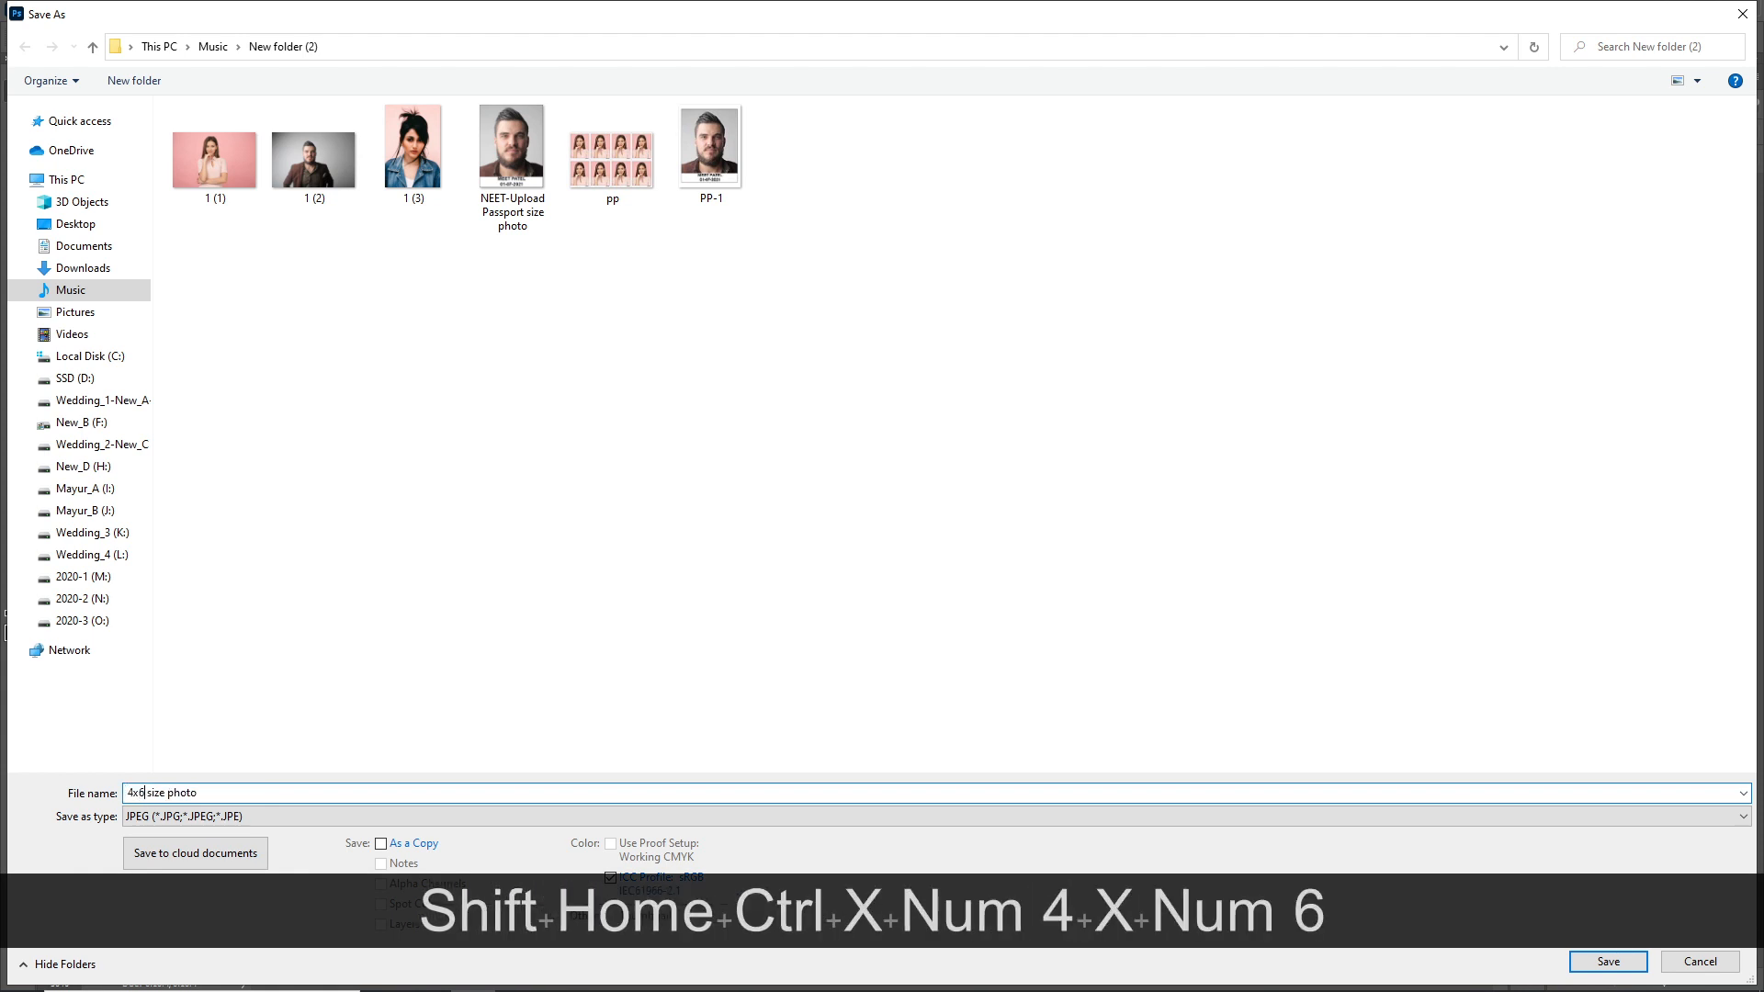
pyautogui.press('Return')
pyautogui.press('Return')
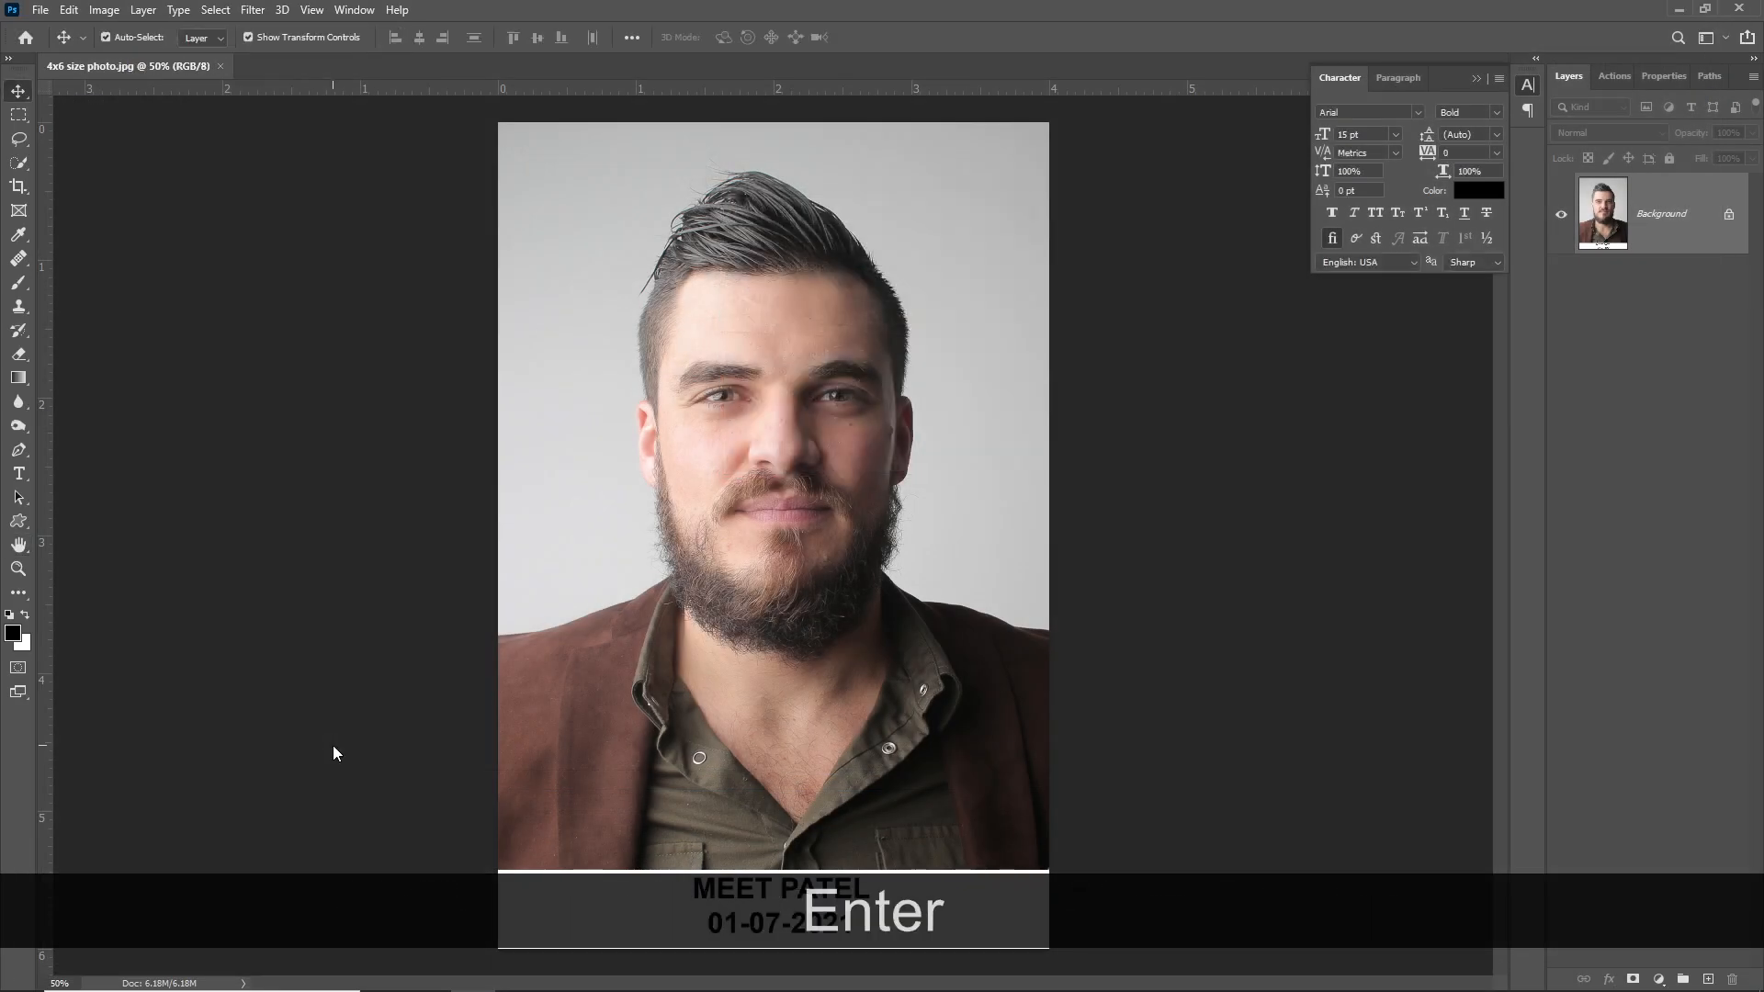
# - Resize the image to 200 px height (133 × 200 px) with proportions kept in pixels
pyautogui.hotkey('ctrl', 'alt', 'i')
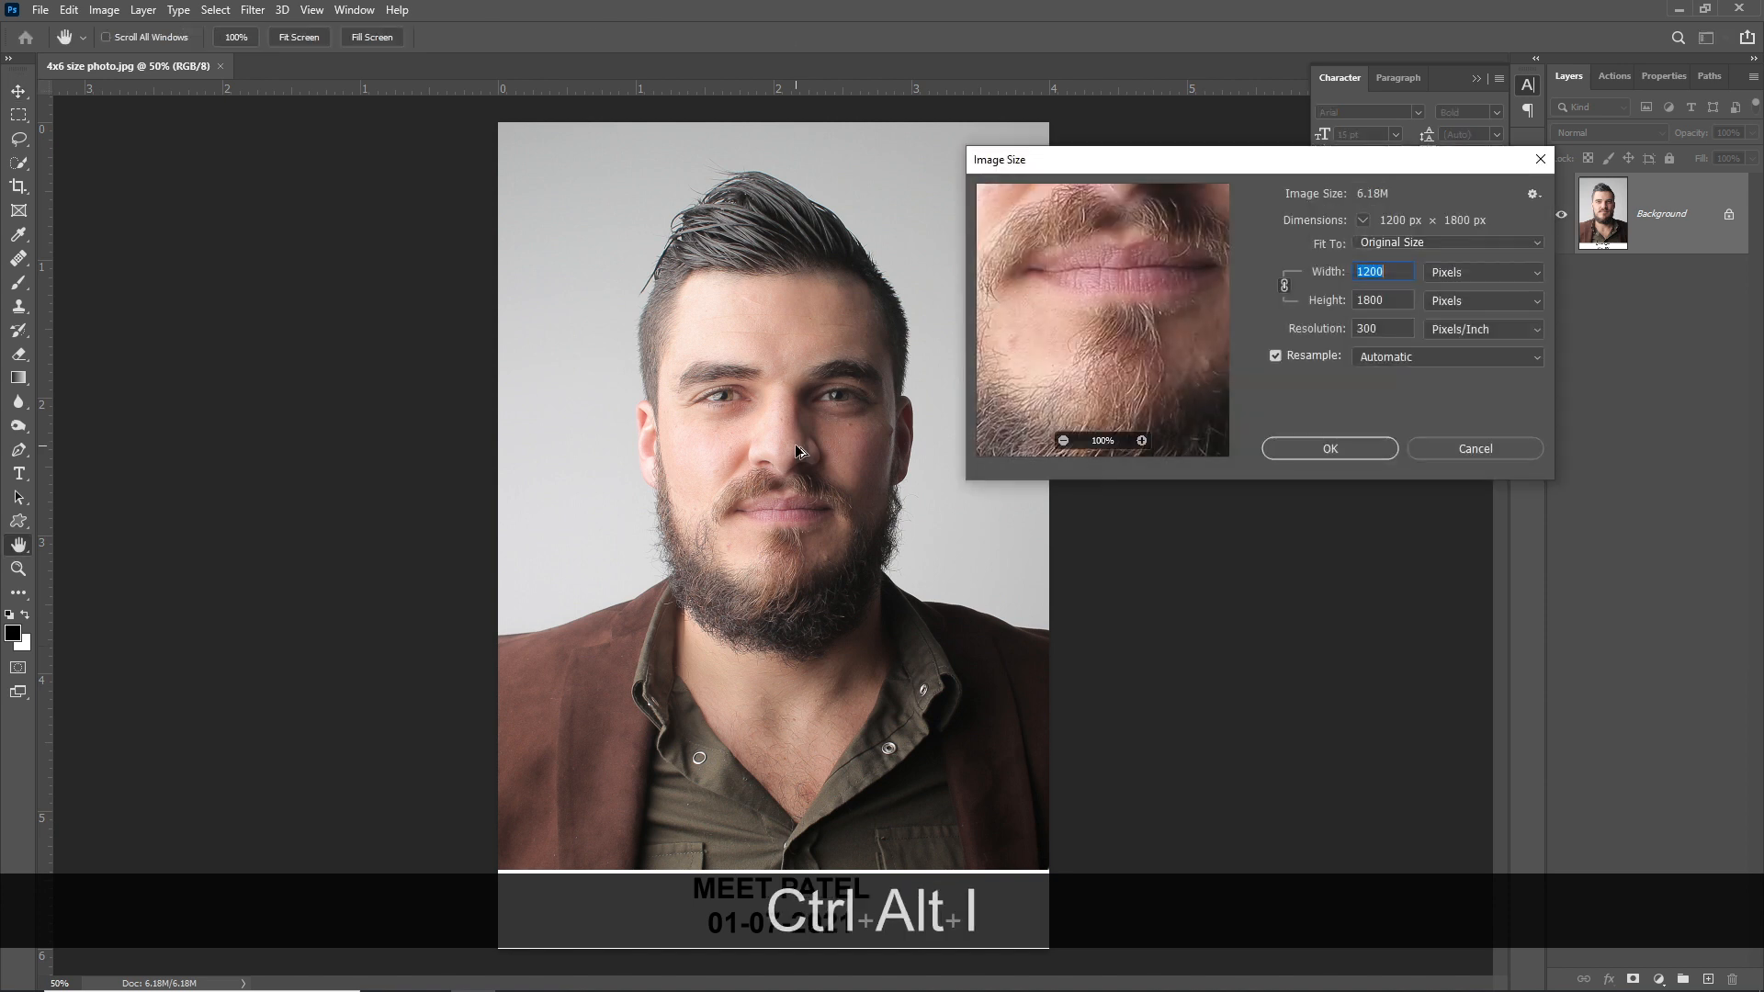
pyautogui.click(1442, 275)
pyautogui.click(1443, 274)
pyautogui.moveTo(1395, 273); pyautogui.dragTo(1287, 282)
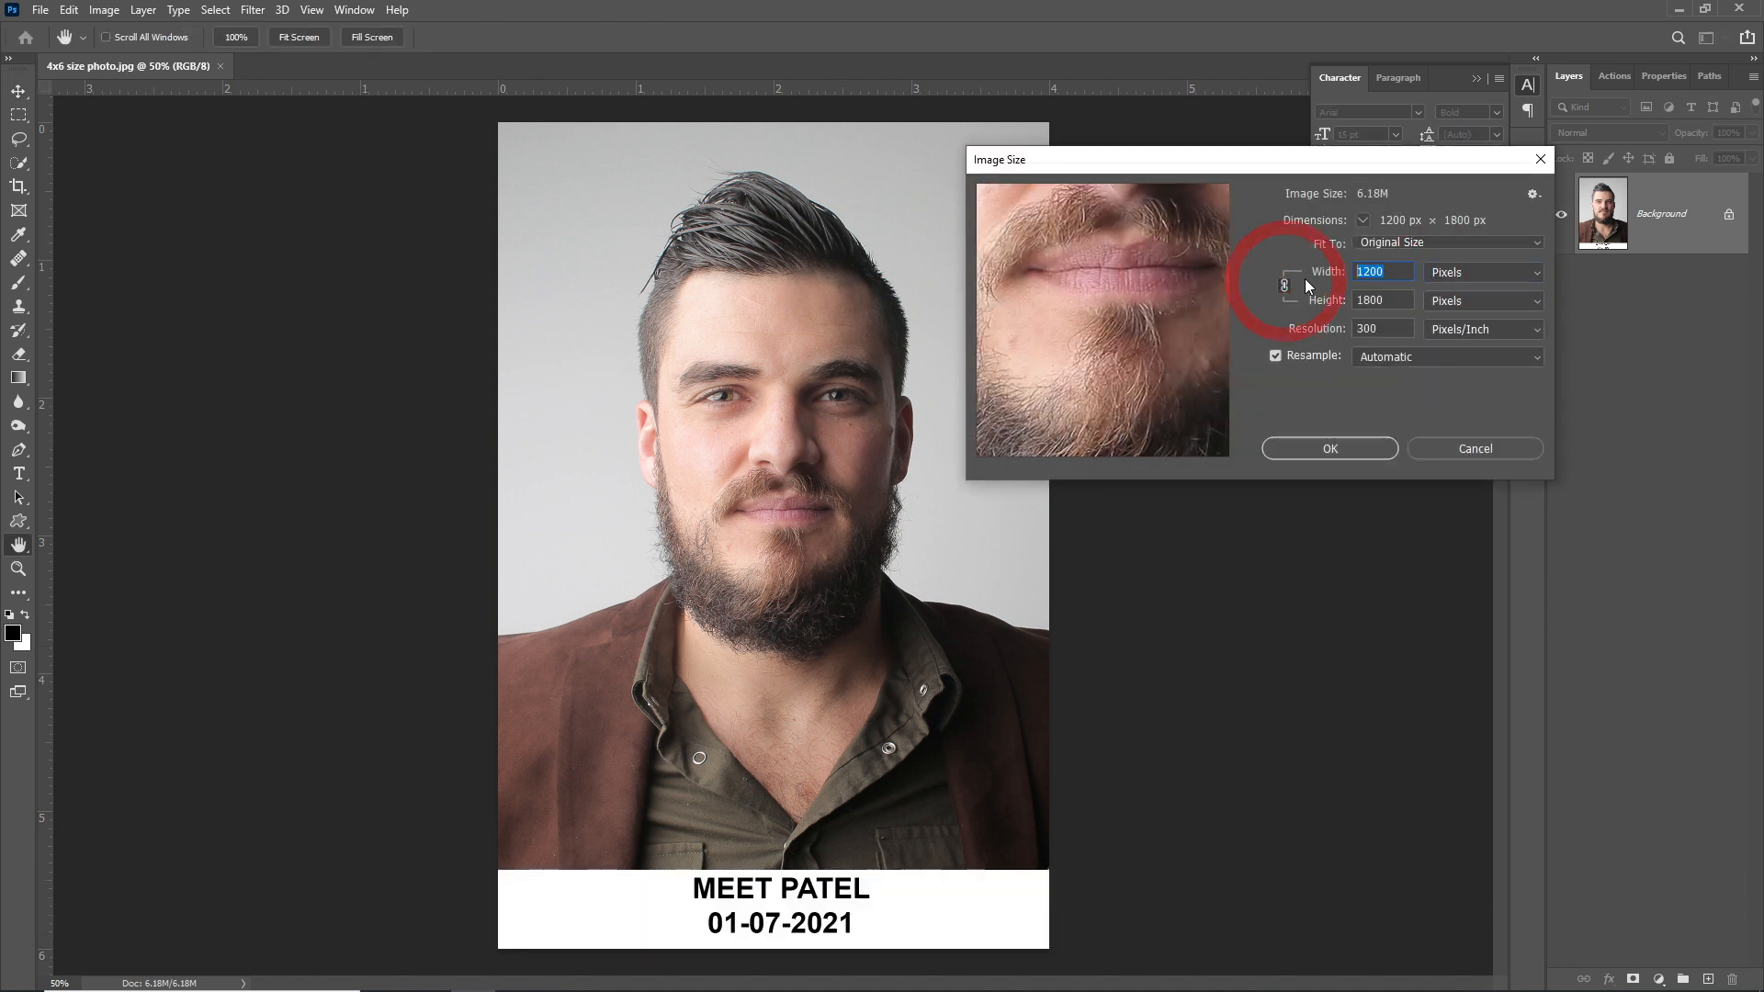
pyautogui.doubleClick(1378, 307)
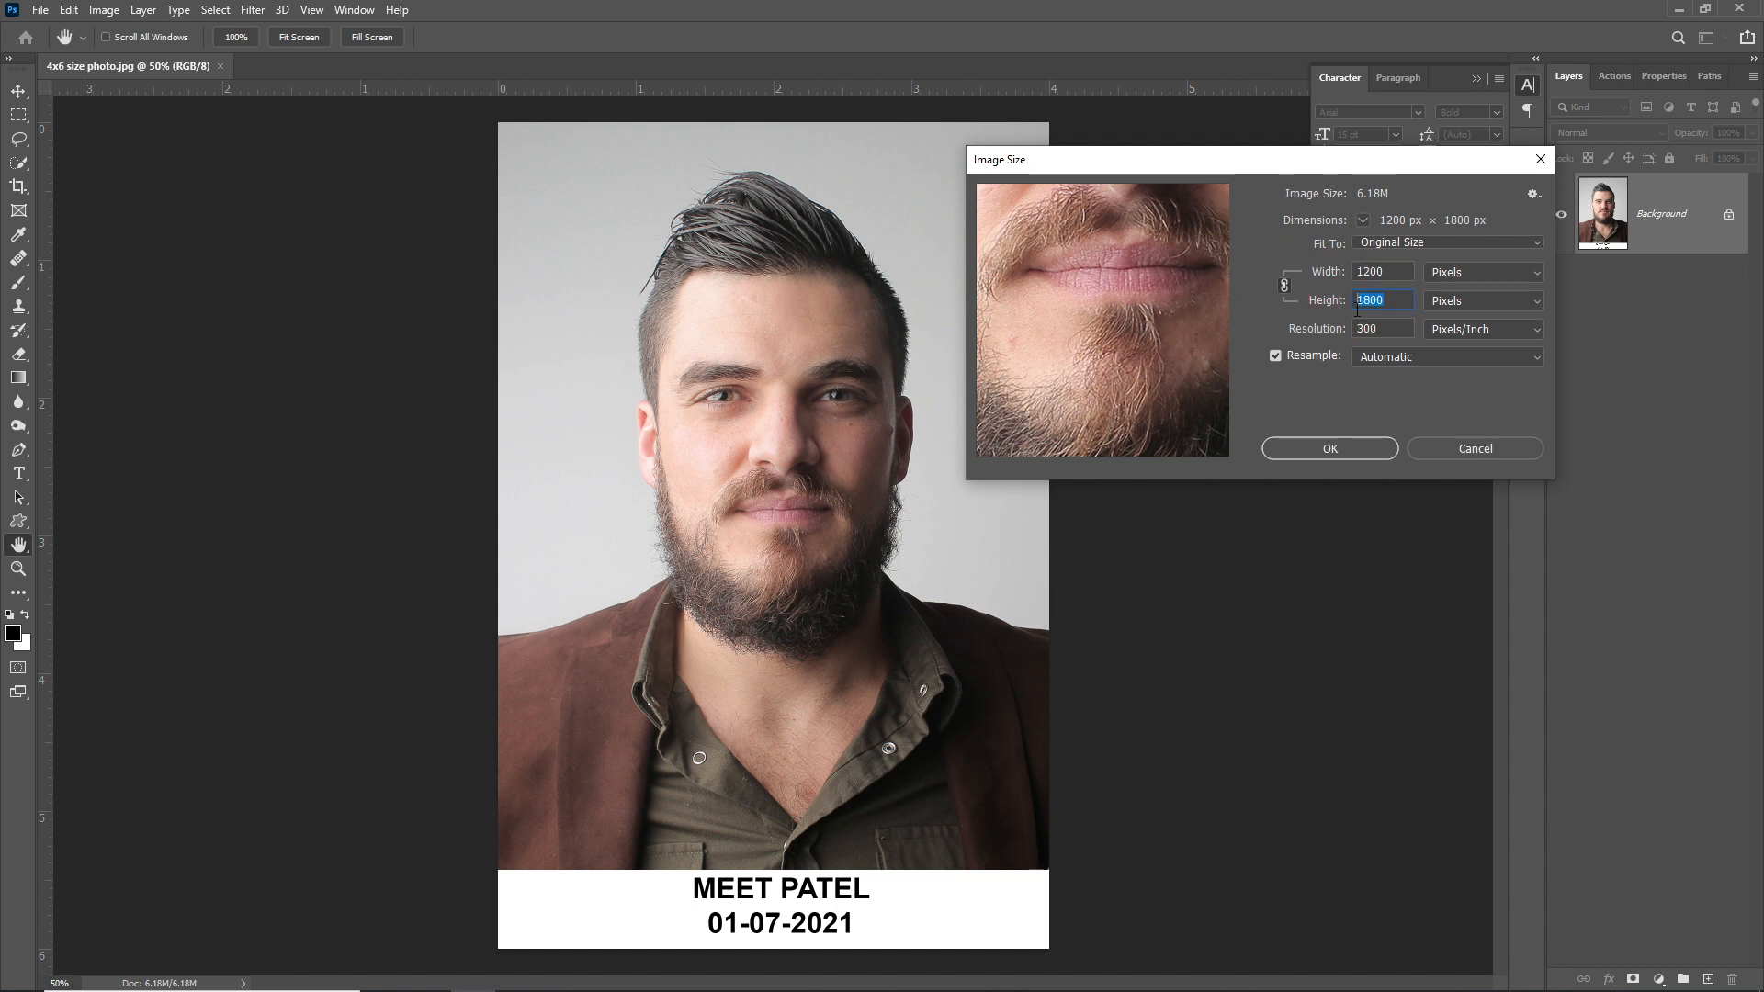
pyautogui.write('200')
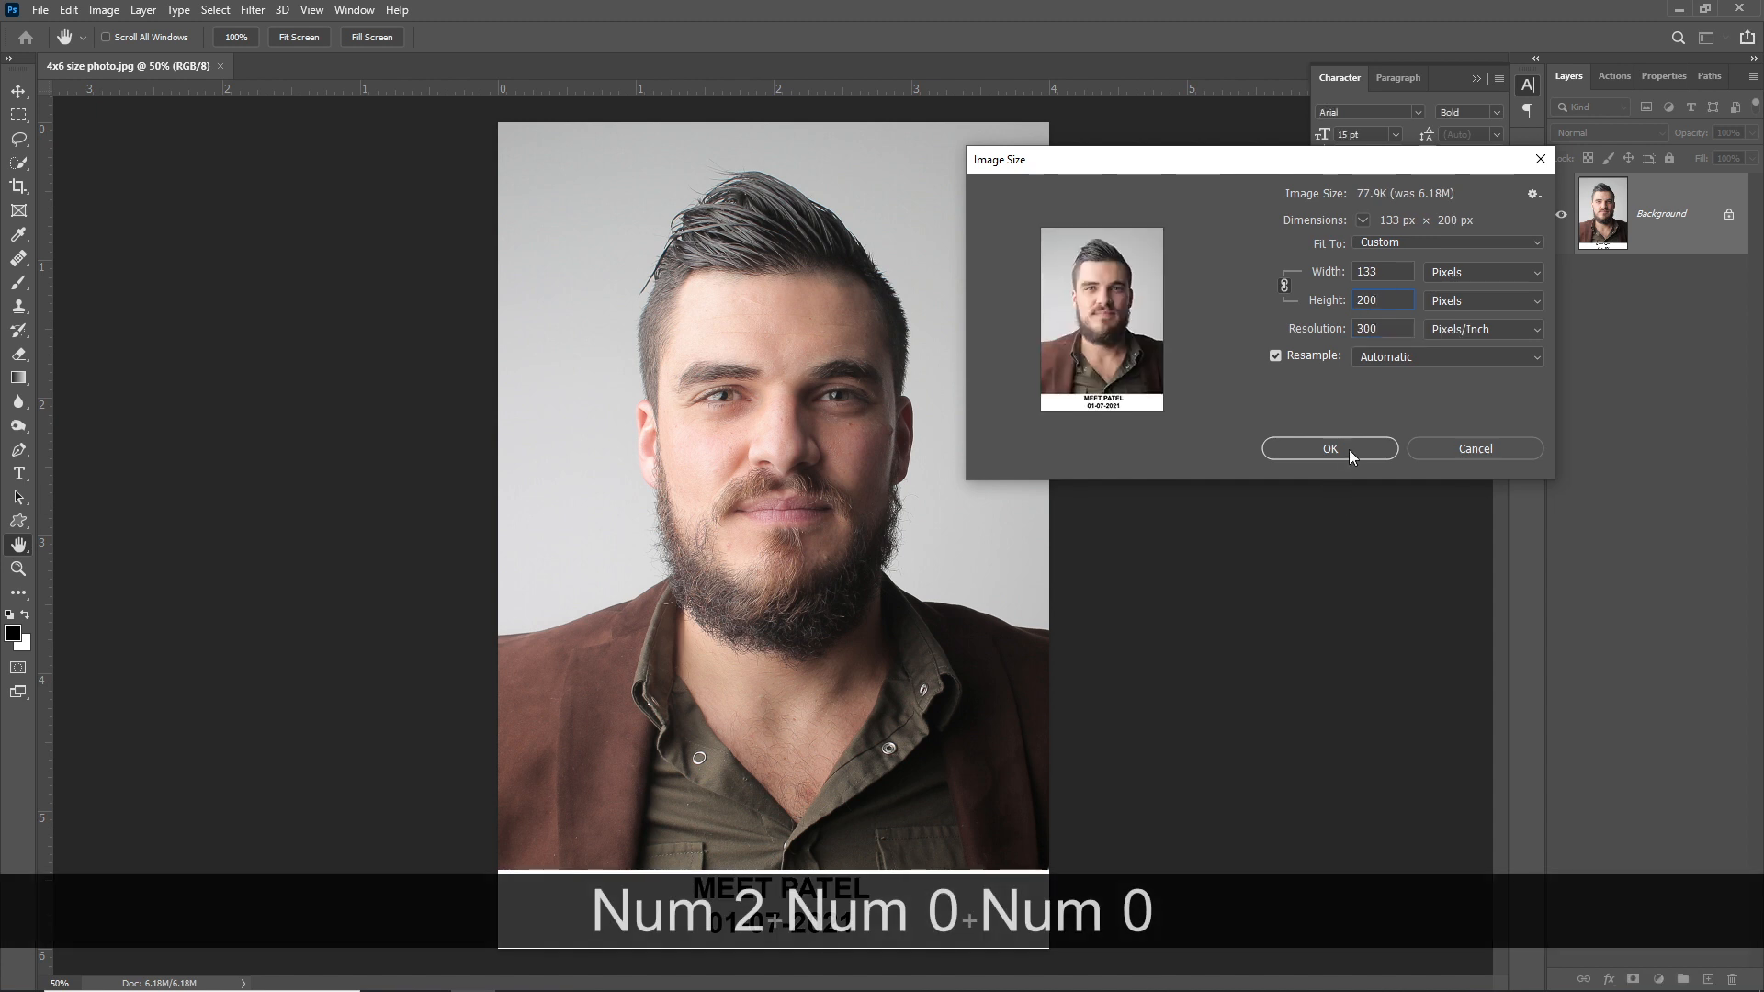
pyautogui.moveTo(1389, 300); pyautogui.dragTo(1219, 290)
pyautogui.write('100')
pyautogui.click(1098, 322)
pyautogui.write('200')
pyautogui.click(1315, 448)
pyautogui.press('ctrl+KP_Add')
pyautogui.press('ctrl+KP_Add')
pyautogui.press('ctrl+KP_Add')
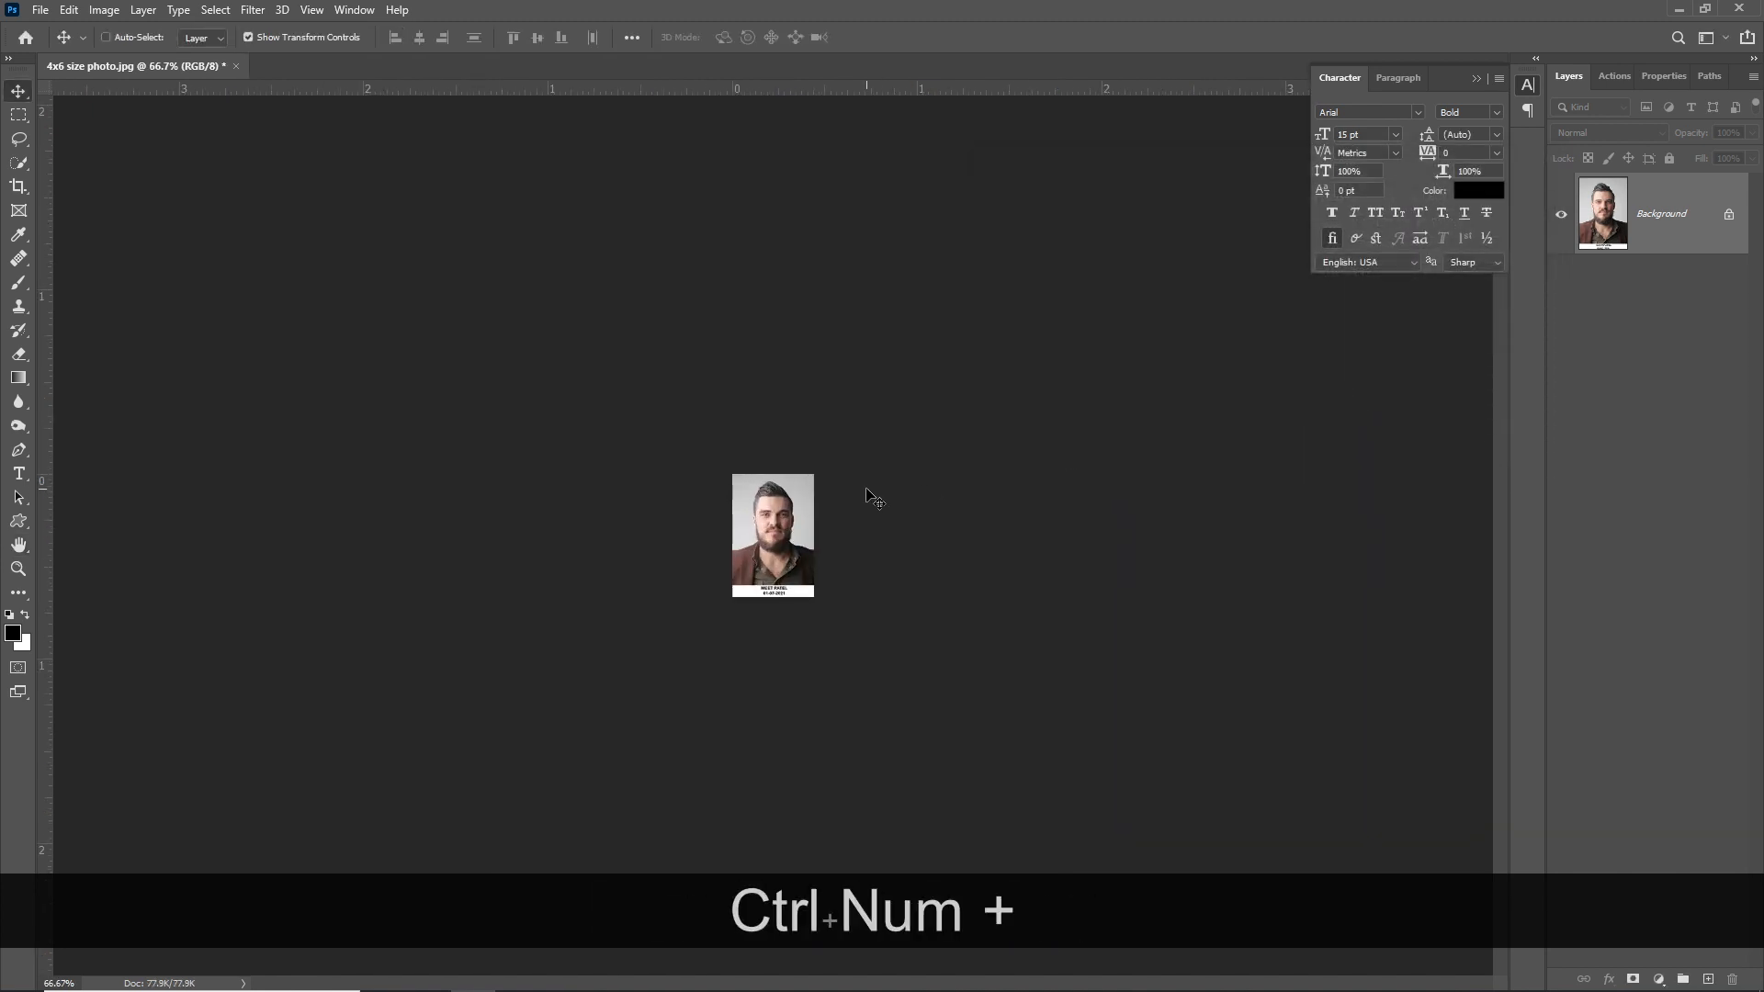
# - Save a JPEG copy named 'NEET-Upload 4x6 size photo' with quality 8, Baseline options
pyautogui.press('ctrl+KP_Add')
pyautogui.hotkey('ctrl', 'shift', 's')
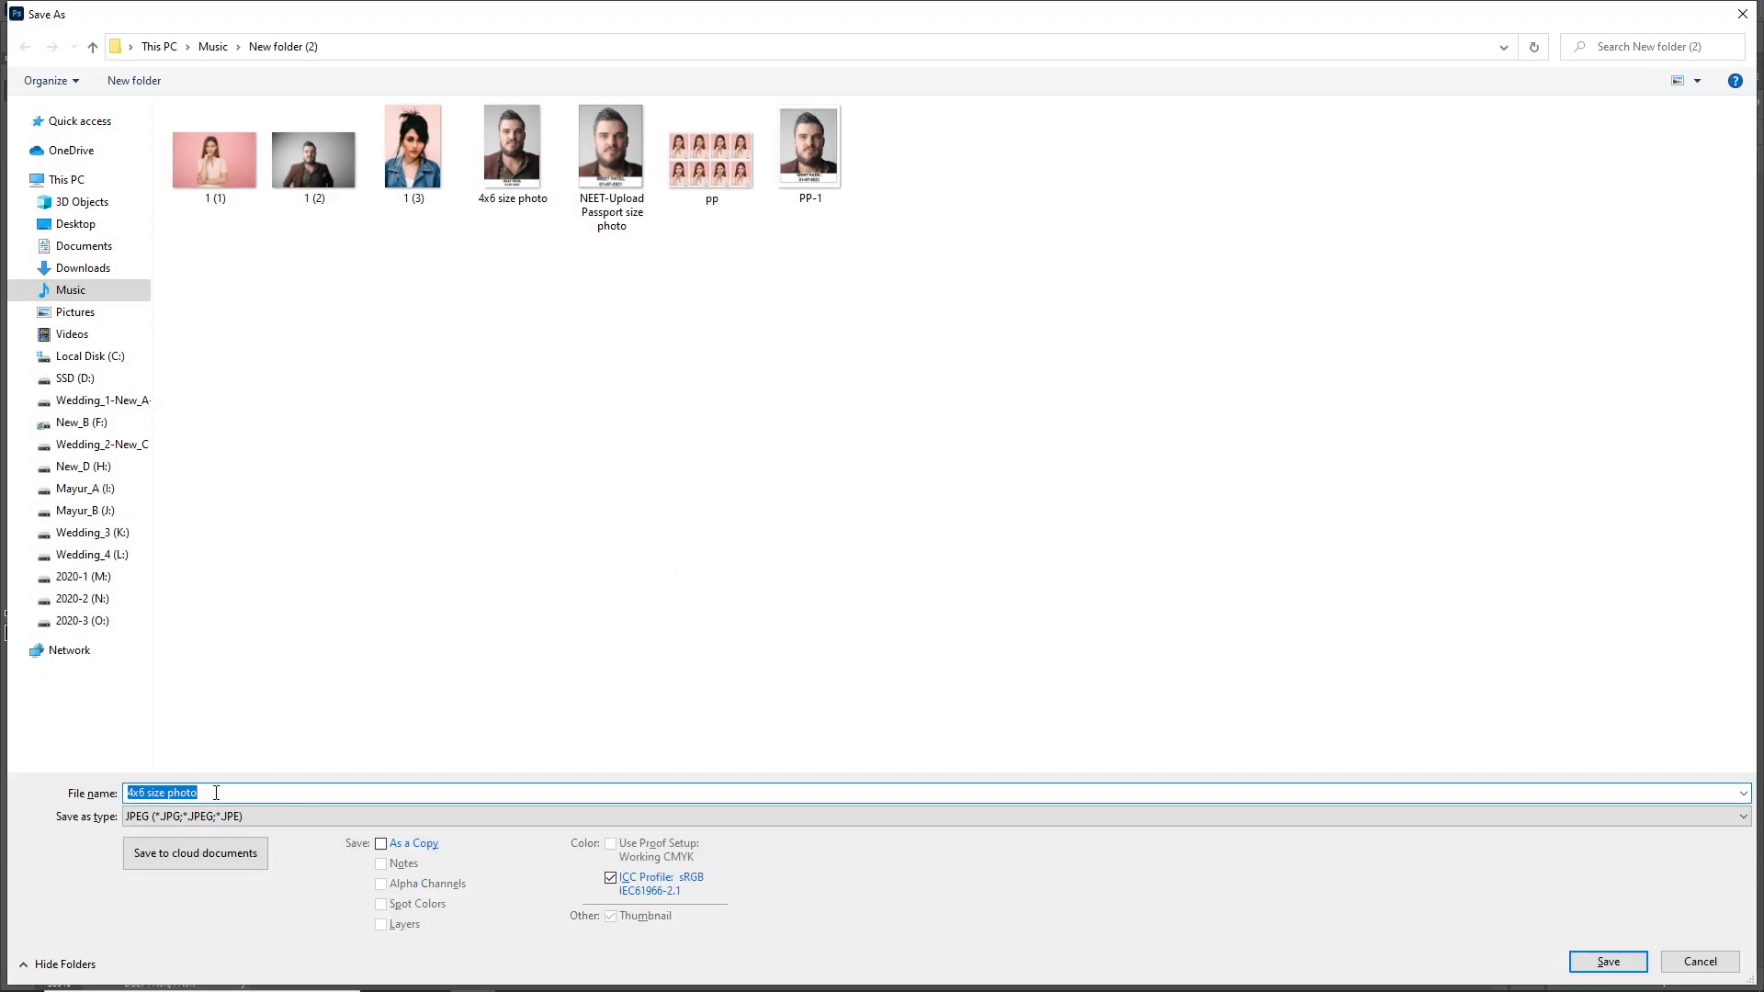
pyautogui.click(136, 791)
pyautogui.hotkey('ctrl', 'v')
pyautogui.press('Delete')
pyautogui.press('Delete')
pyautogui.press('Delete')
pyautogui.click(1605, 960)
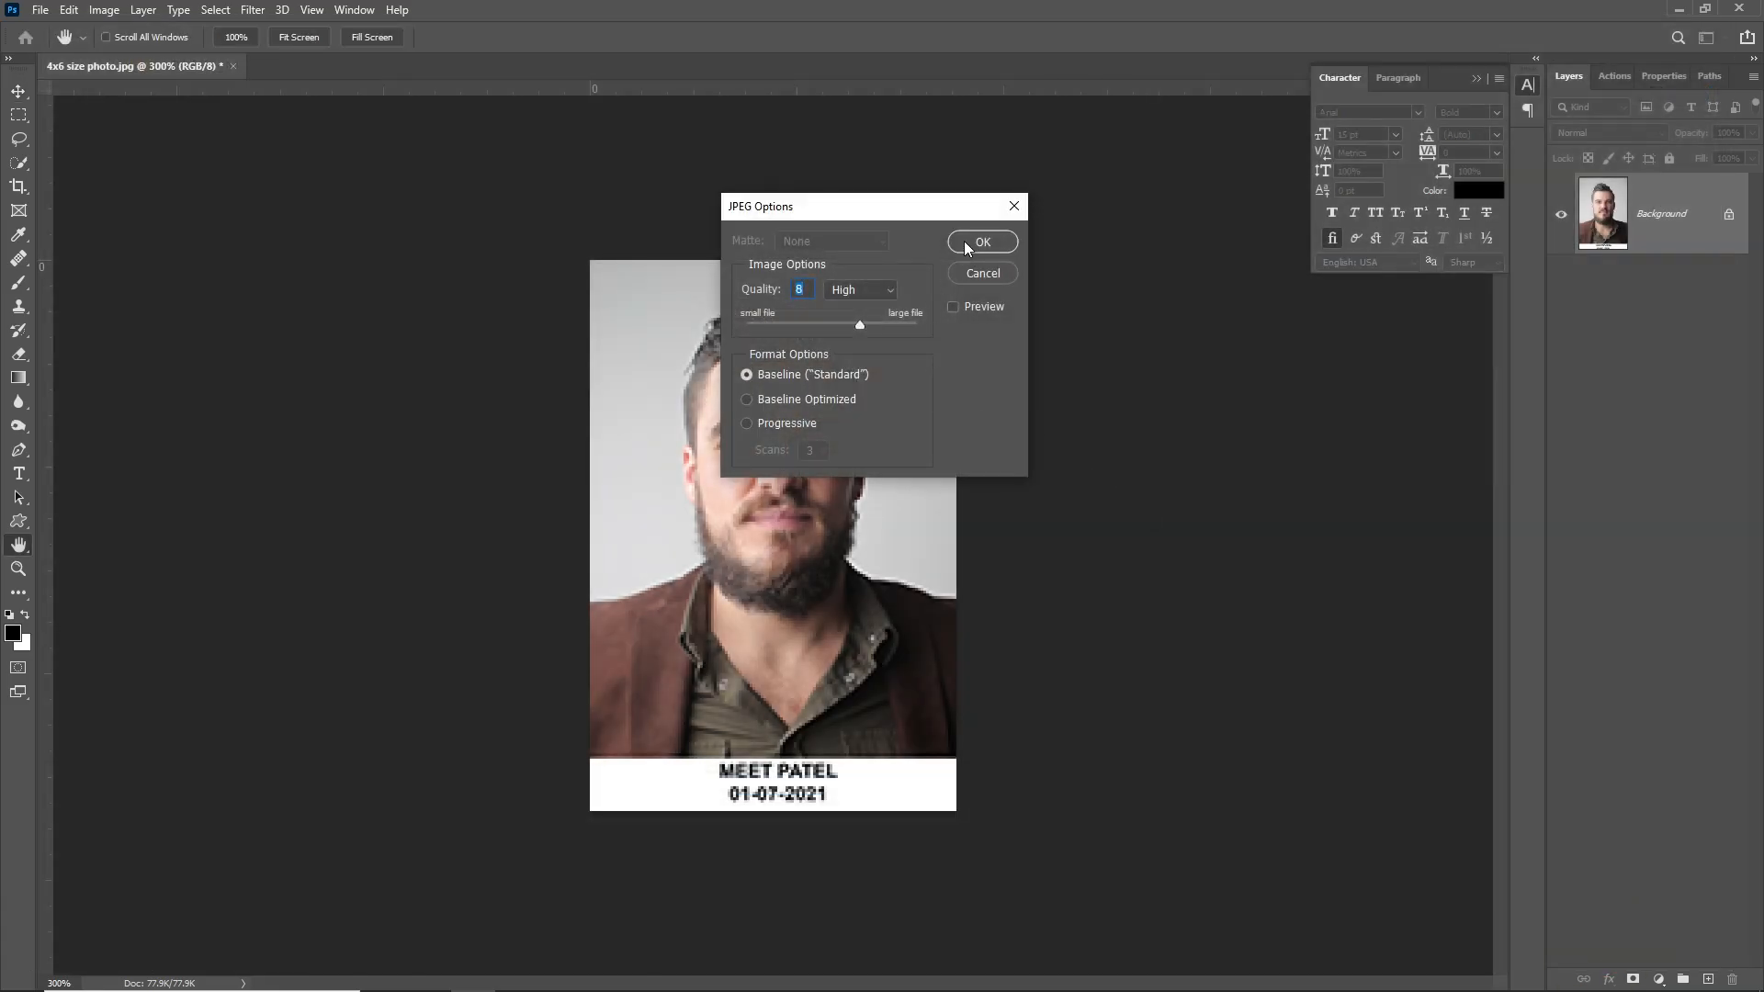
pyautogui.click(980, 241)
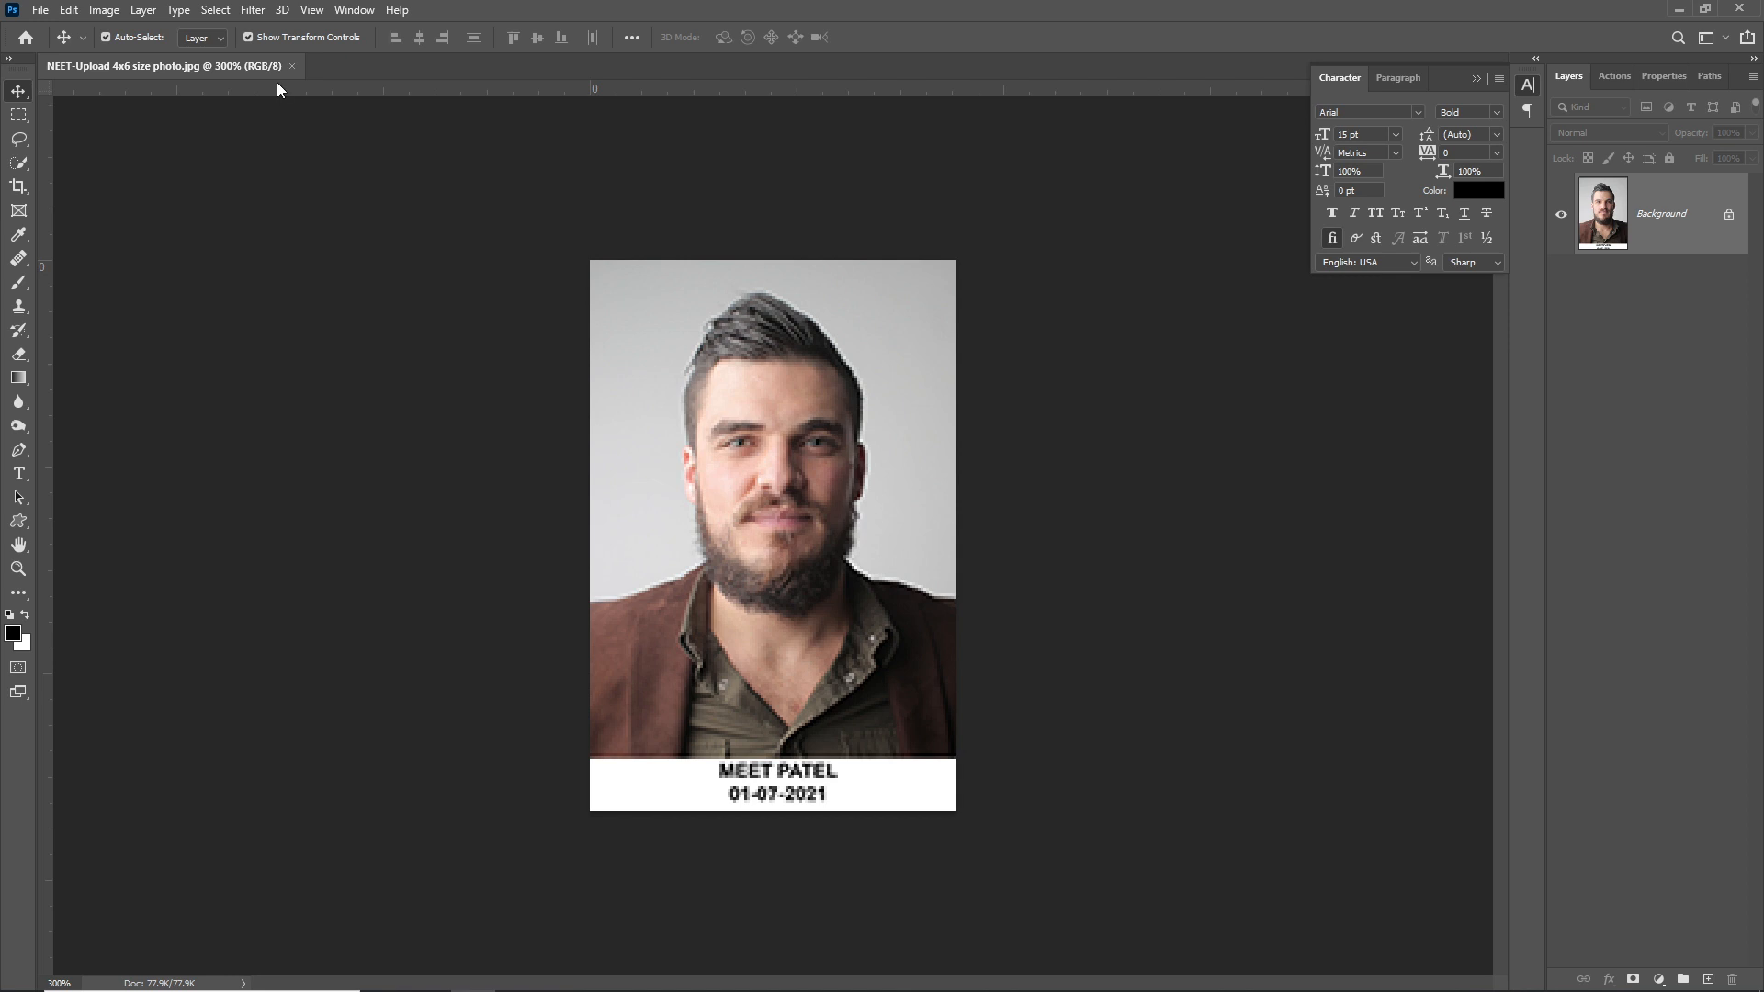